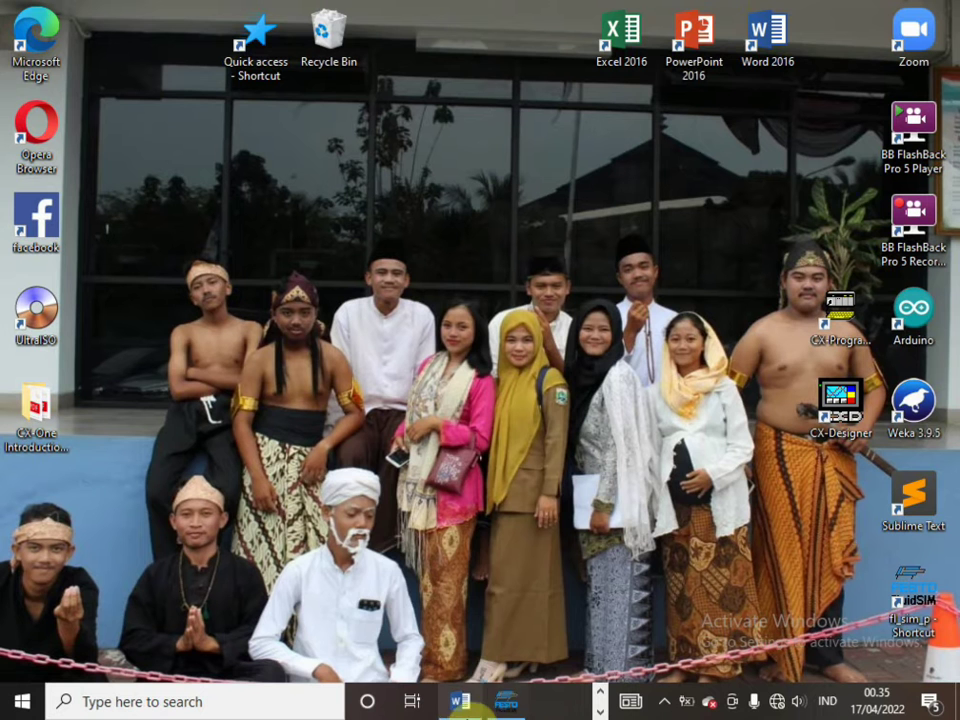
# Switch to the Latihan Fluidsim document in Word and examine the cylinder sequence tables of exercises 2 and 3
pyautogui.moveTo(477, 697)
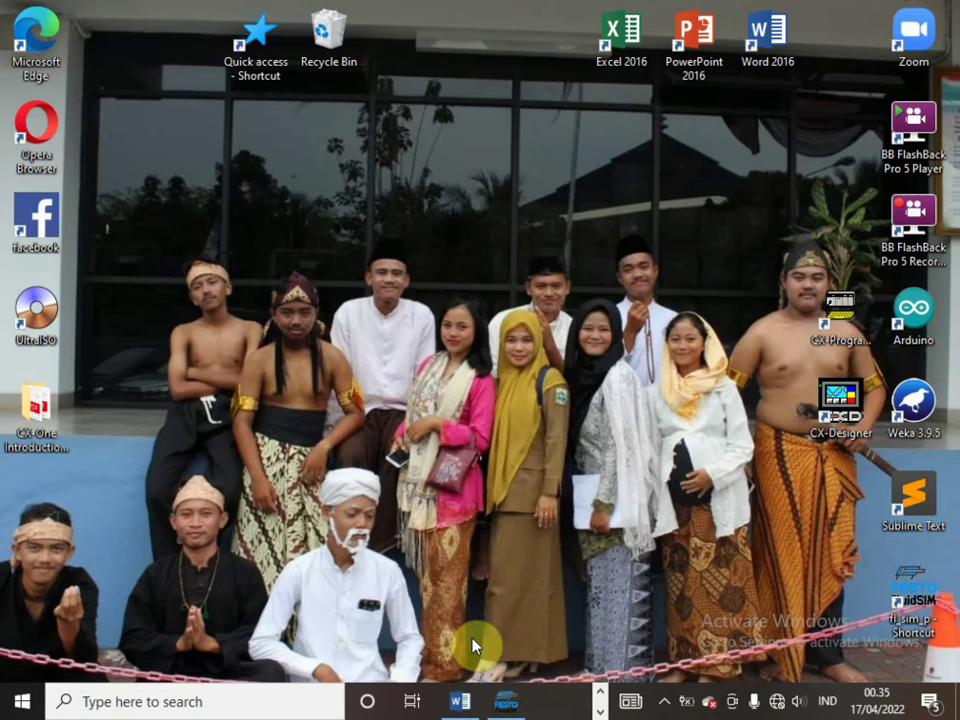
pyautogui.click(474, 646)
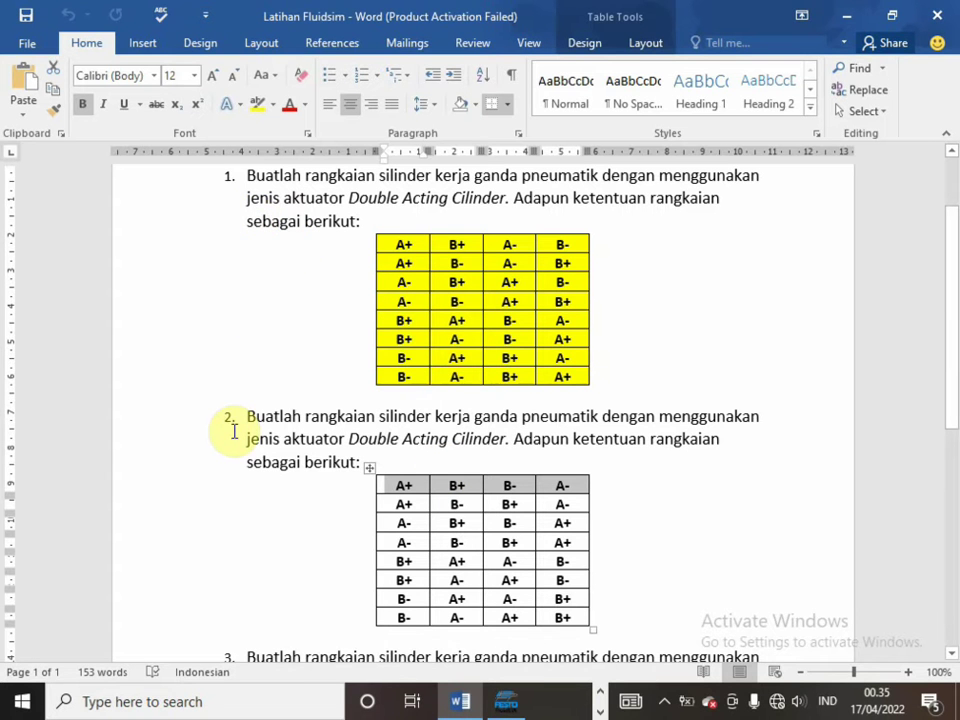
pyautogui.press('Down')
pyautogui.press('Down')
pyautogui.press('Down')
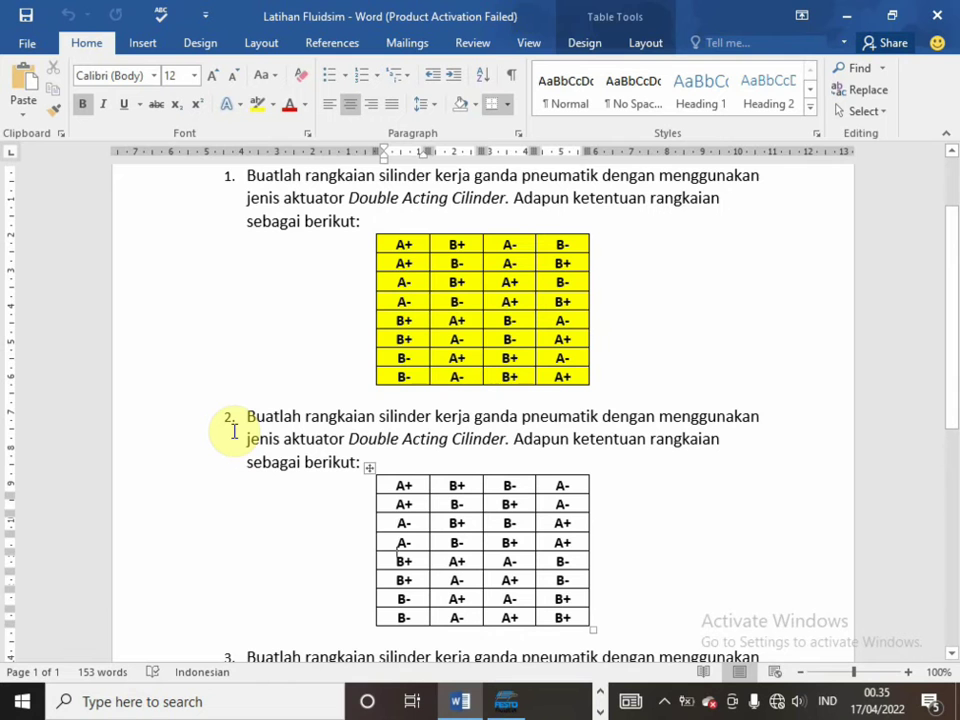
pyautogui.press('Down')
pyautogui.press('Down')
pyautogui.press('Down')
pyautogui.press('Down')
pyautogui.press('Down')
pyautogui.press('Down')
pyautogui.press('Down')
pyautogui.press('Down')
pyautogui.press('Down')
pyautogui.press('Down')
pyautogui.press('Down')
pyautogui.press('Down')
pyautogui.press('Down')
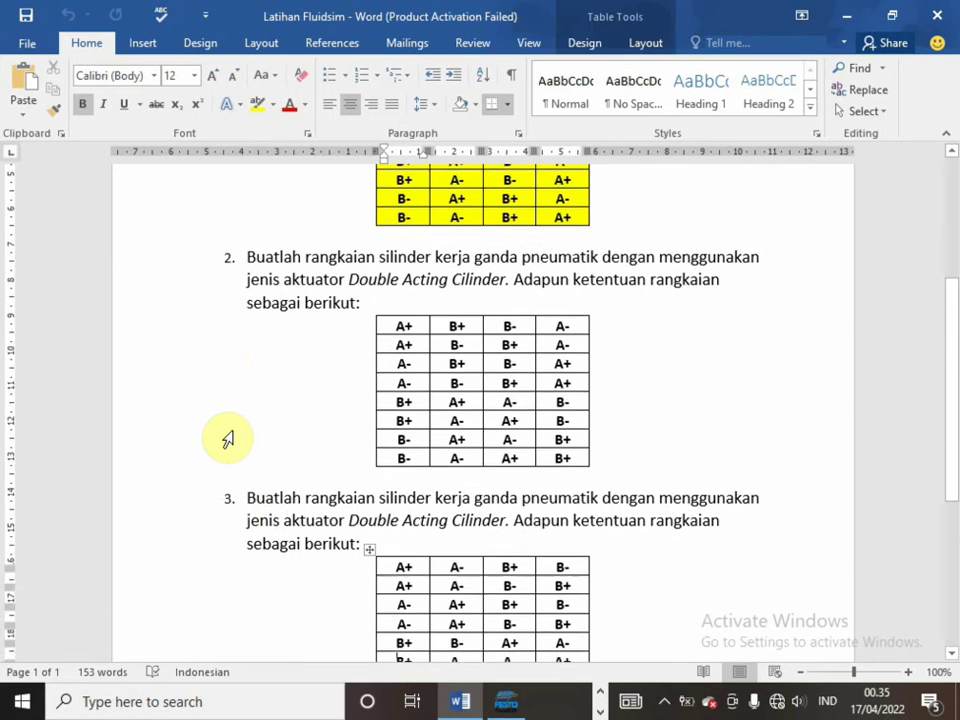
pyautogui.press('Down')
pyautogui.press('Down')
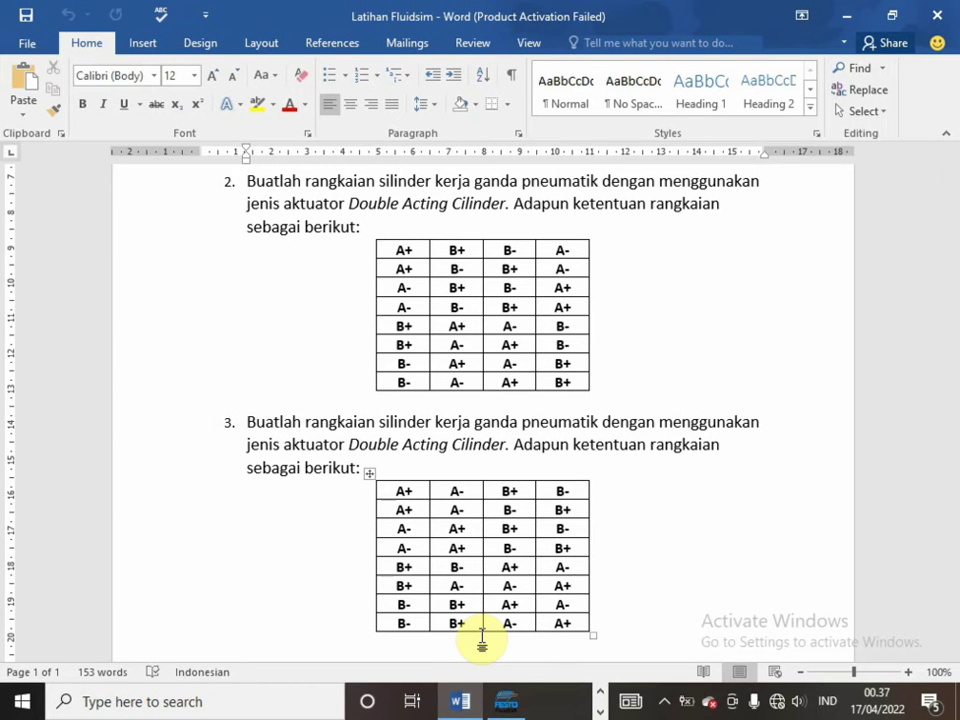
# Switch to FluidSIM and add a text reading "A+ A- B+ B-" at the top of the circuit, checking the sequence in Word's exercise 3
pyautogui.click(507, 699)
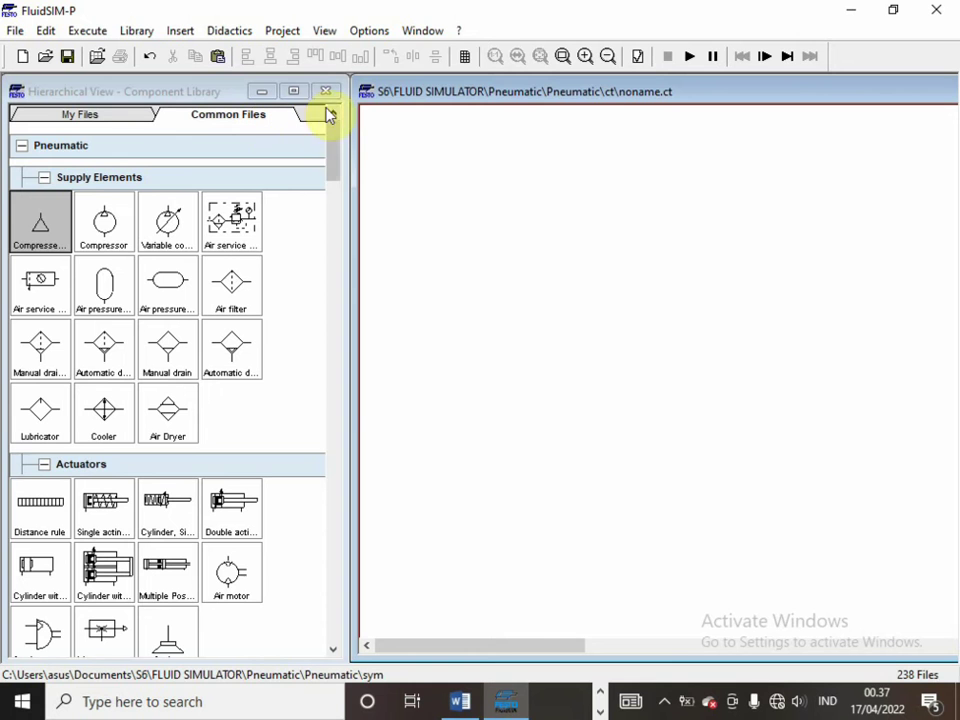
pyautogui.moveTo(337, 143); pyautogui.dragTo(304, 611)
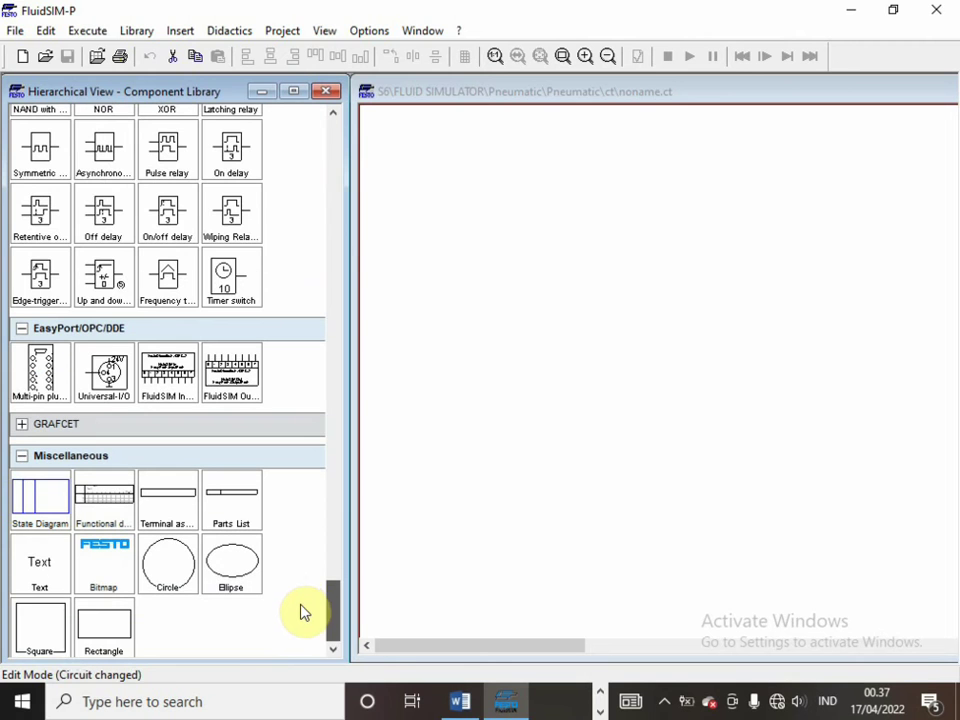
pyautogui.moveTo(48, 574)
pyautogui.mouseDown()
pyautogui.moveTo(392, 375)
pyautogui.moveTo(537, 205)
pyautogui.moveTo(639, 120)
pyautogui.moveTo(664, 128)
pyautogui.mouseUp()
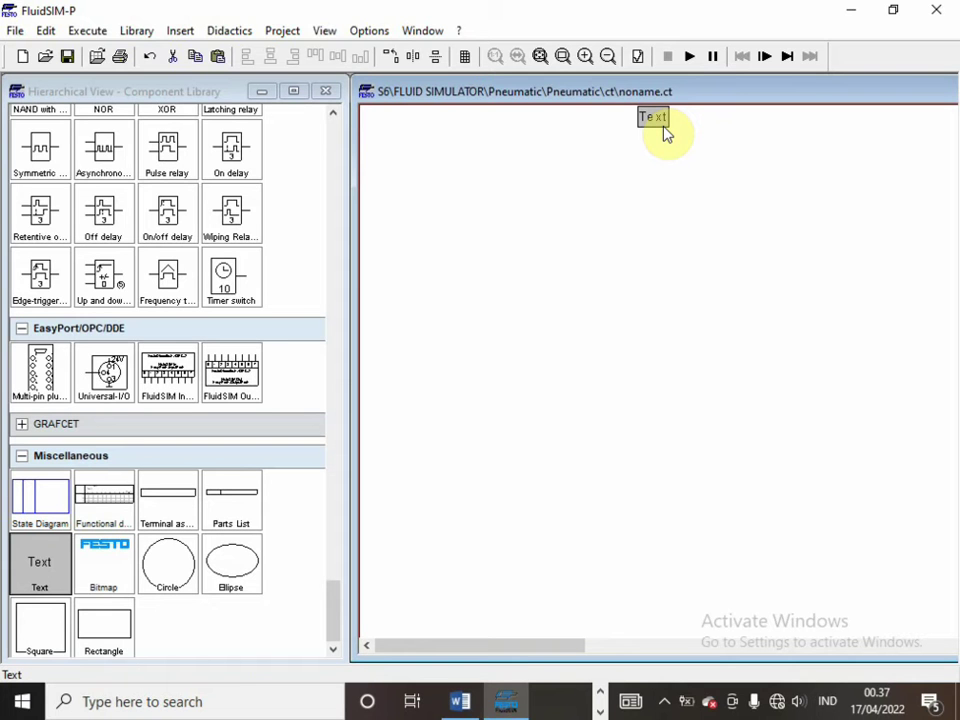
pyautogui.moveTo(666, 134); pyautogui.dragTo(664, 133)
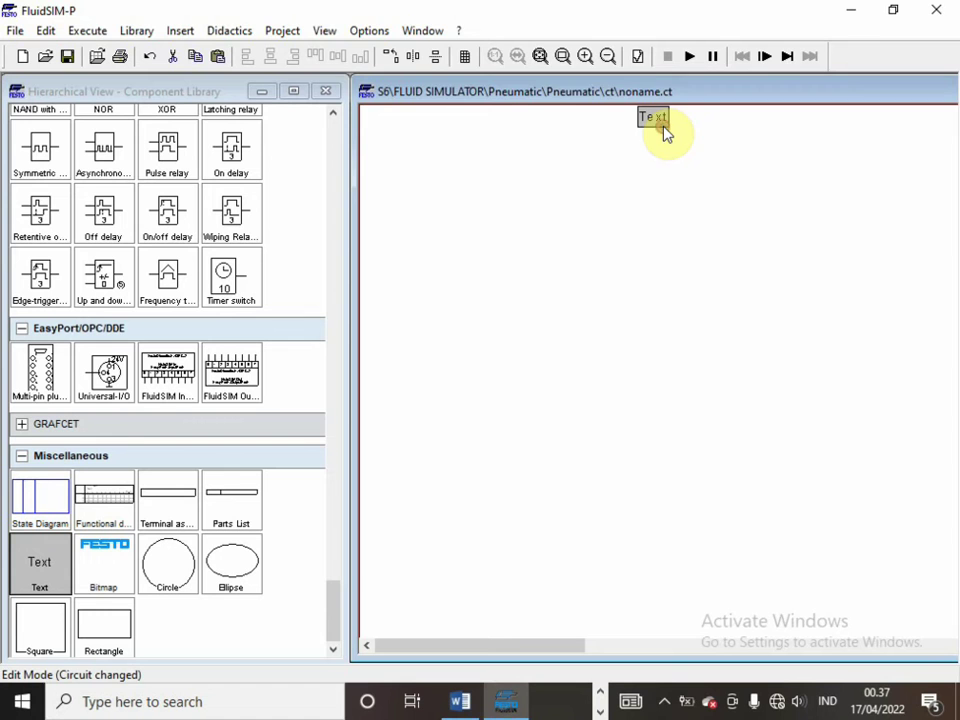
pyautogui.doubleClick(664, 133)
pyautogui.click(480, 702)
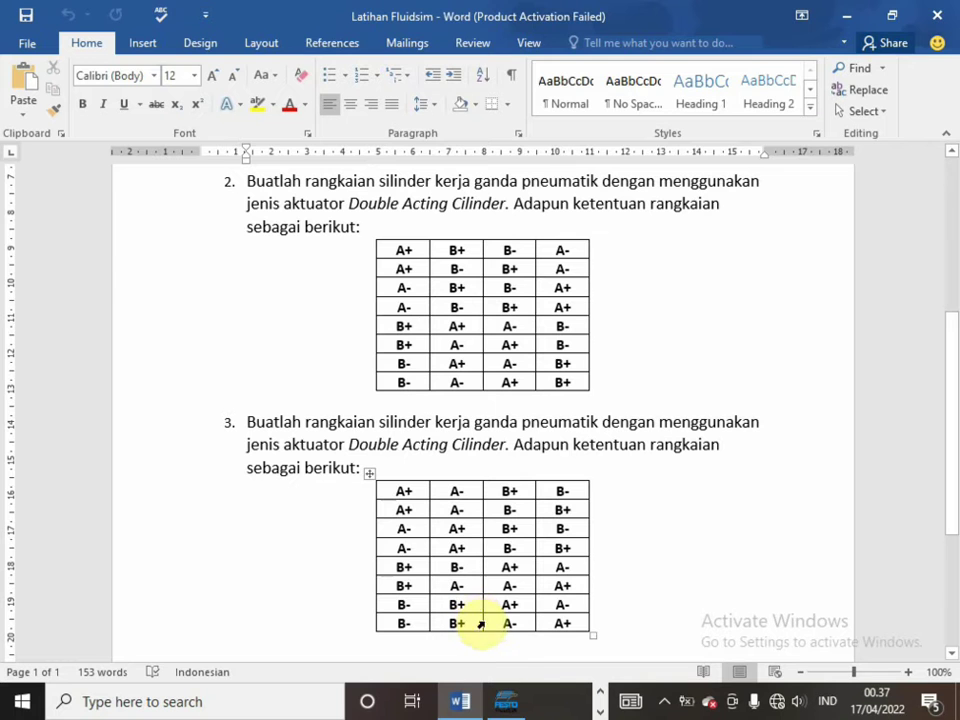
pyautogui.click(508, 703)
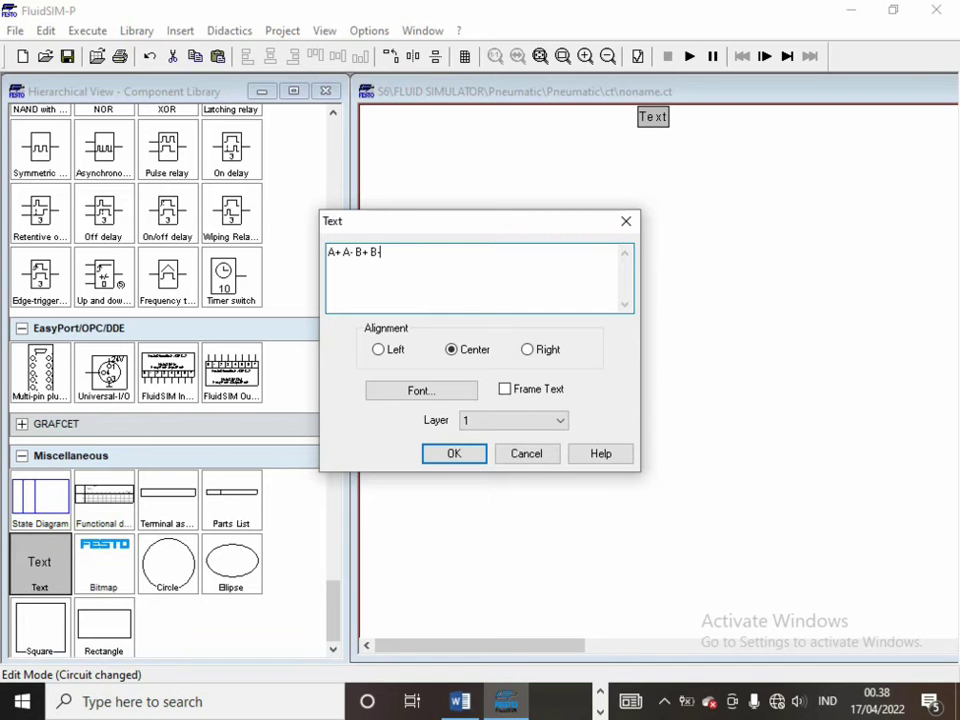
pyautogui.press('Return')
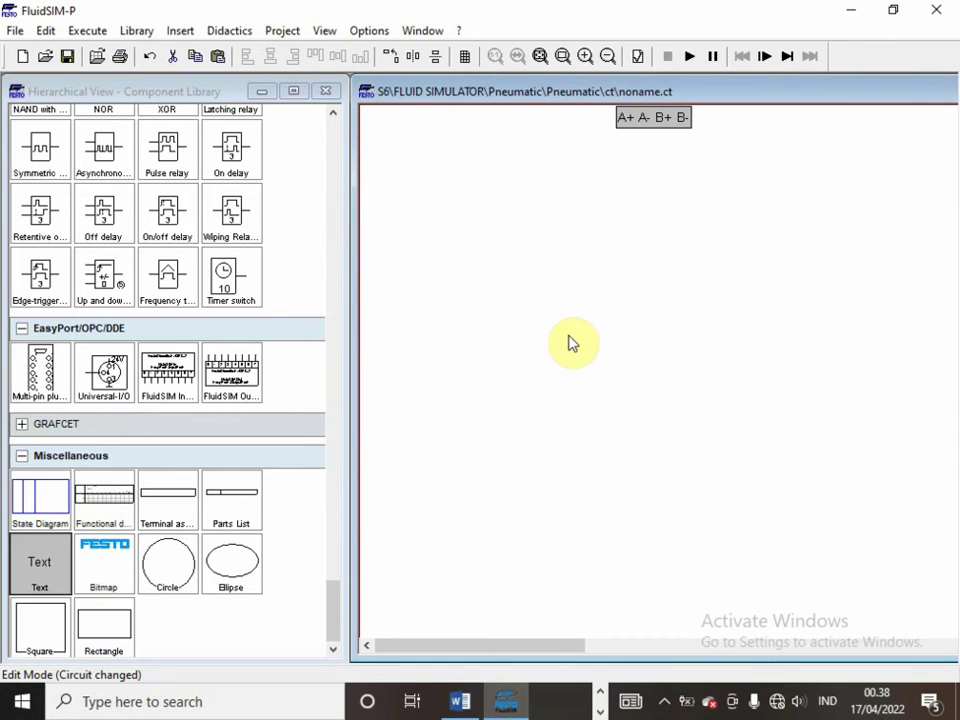
# Set the font size of the "A+ A- B+ B-" title text to 16
pyautogui.doubleClick(632, 121)
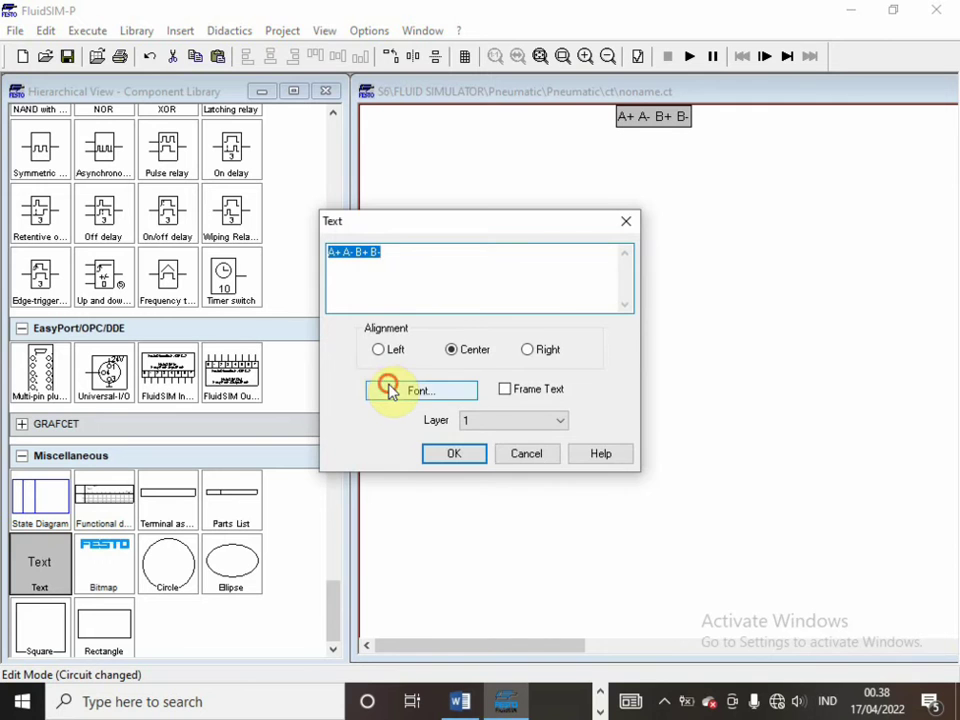
pyautogui.click(387, 387)
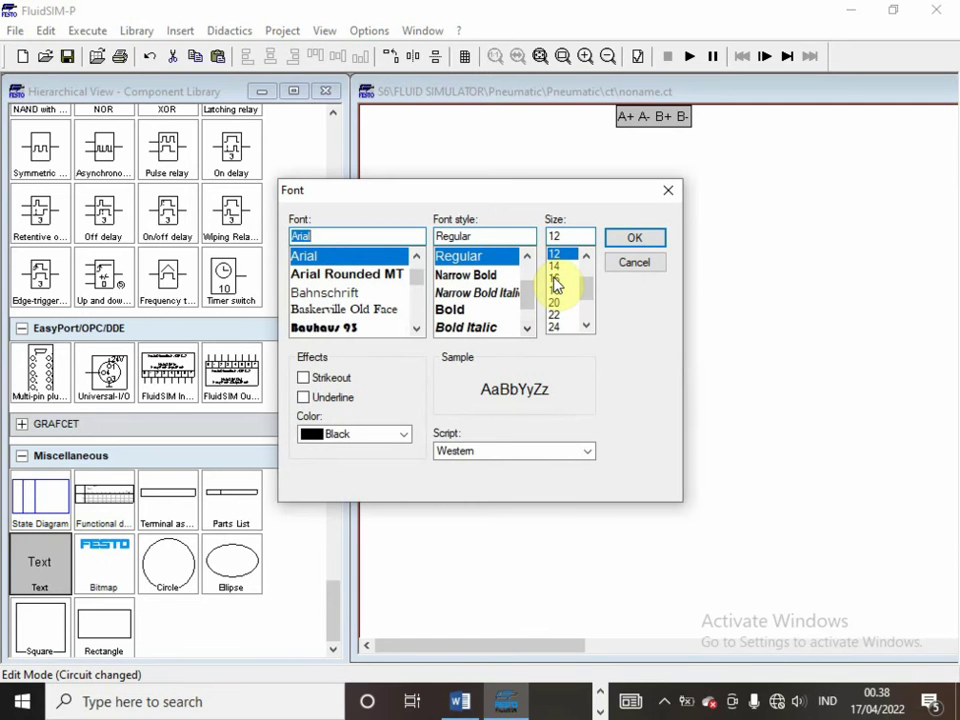
pyautogui.click(555, 278)
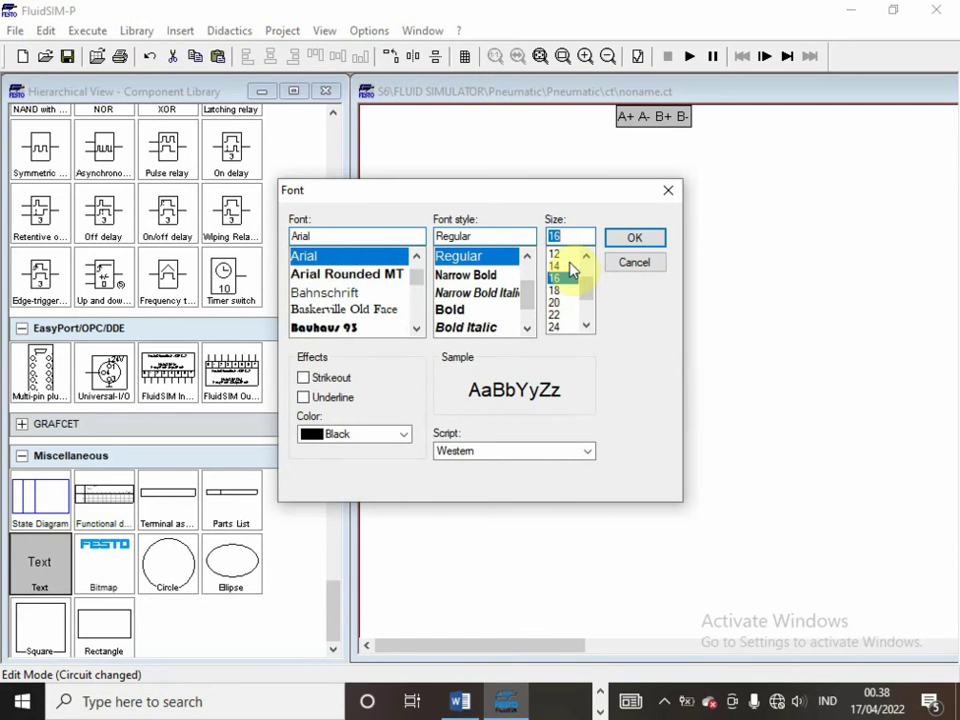
pyautogui.click(628, 236)
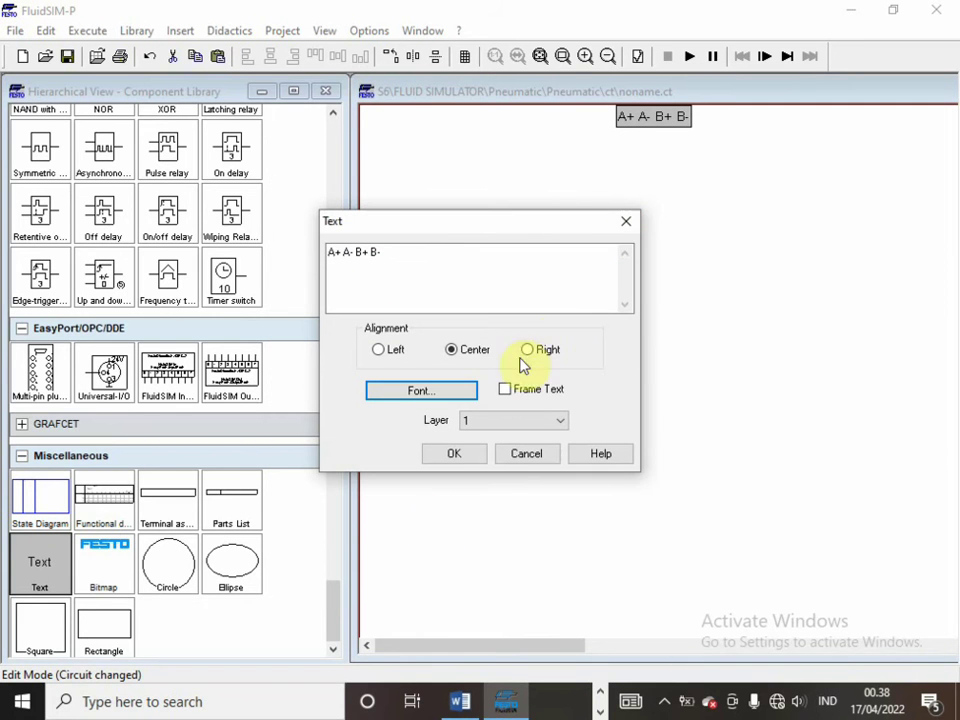
pyautogui.click(437, 456)
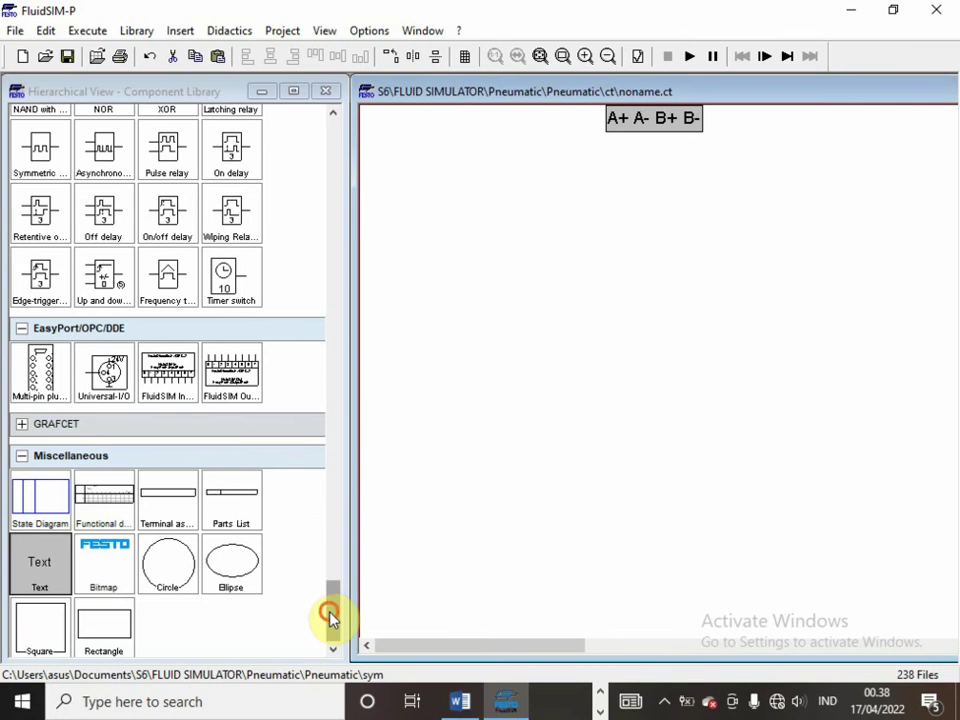
# Check exercise 3's actuator type in Word and place a double acting cylinder with a distance rule in the FluidSIM circuit, below and left of the title
pyautogui.moveTo(328, 615); pyautogui.dragTo(337, 122)
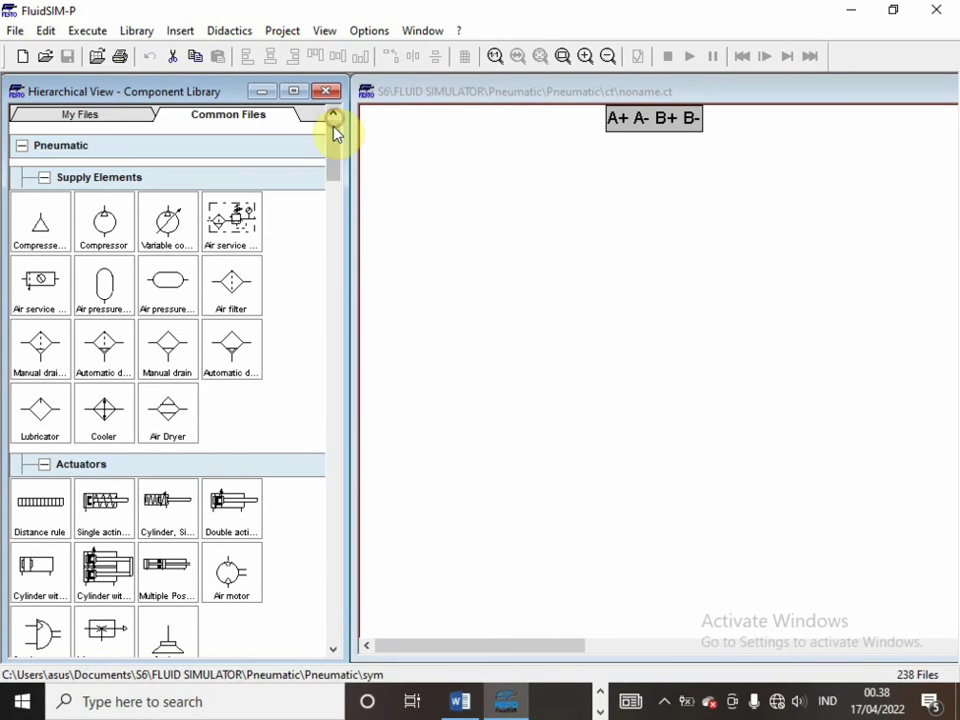
pyautogui.click(458, 700)
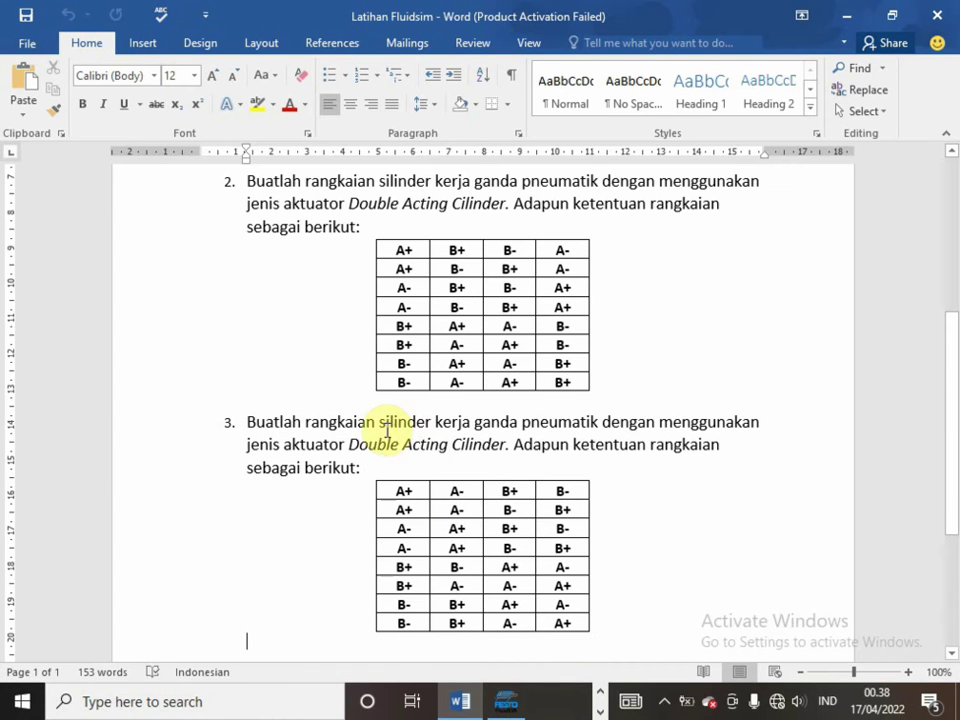
pyautogui.moveTo(311, 424); pyautogui.dragTo(488, 458)
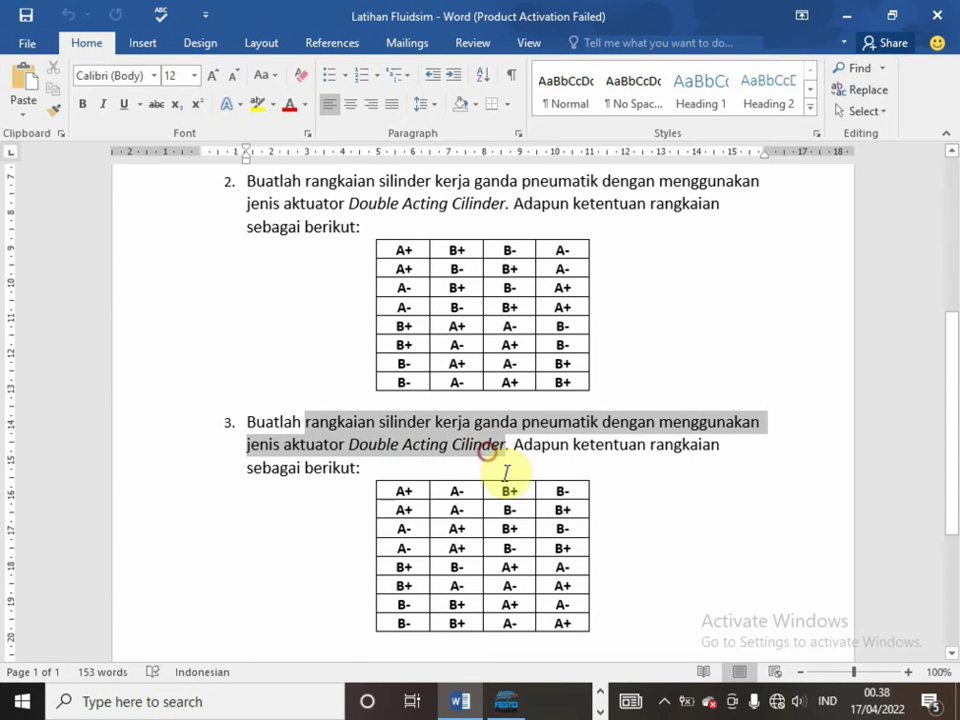
pyautogui.click(507, 703)
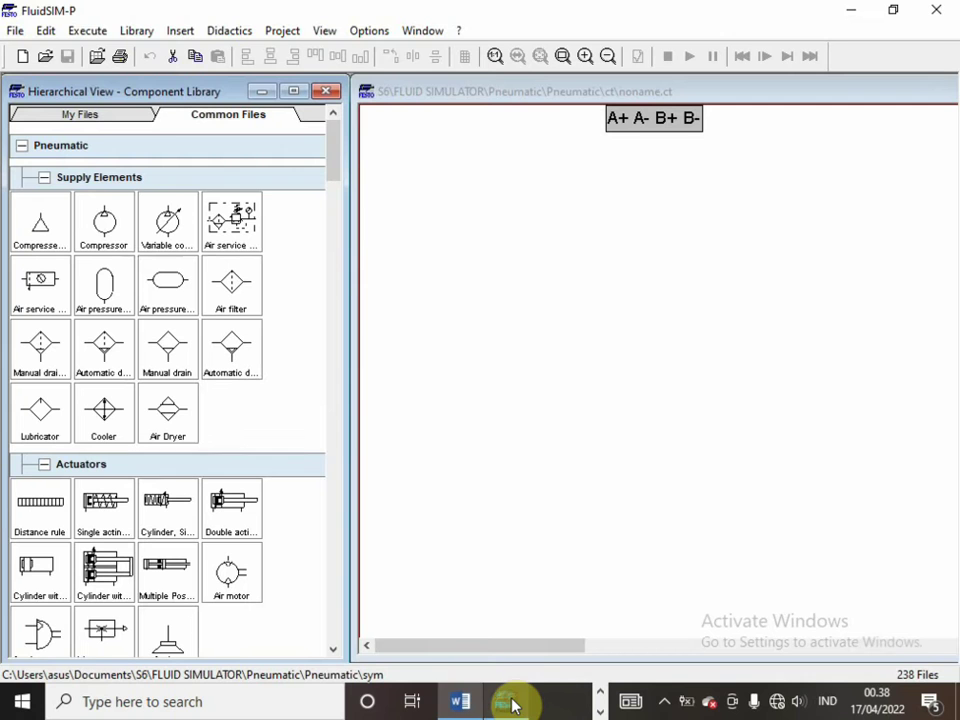
pyautogui.click(241, 510)
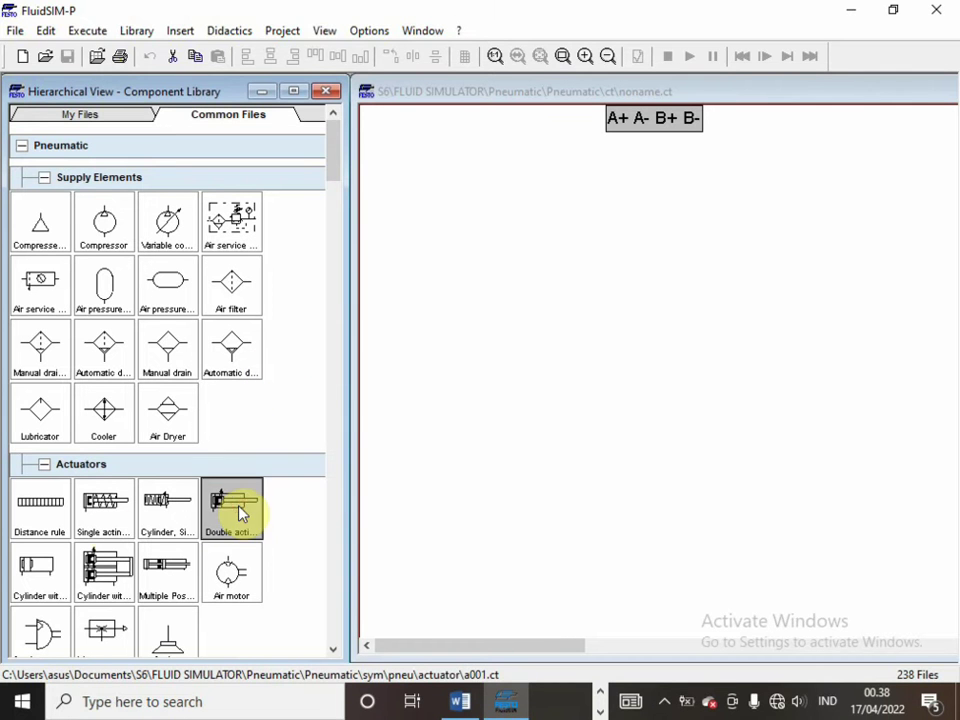
pyautogui.click(38, 528)
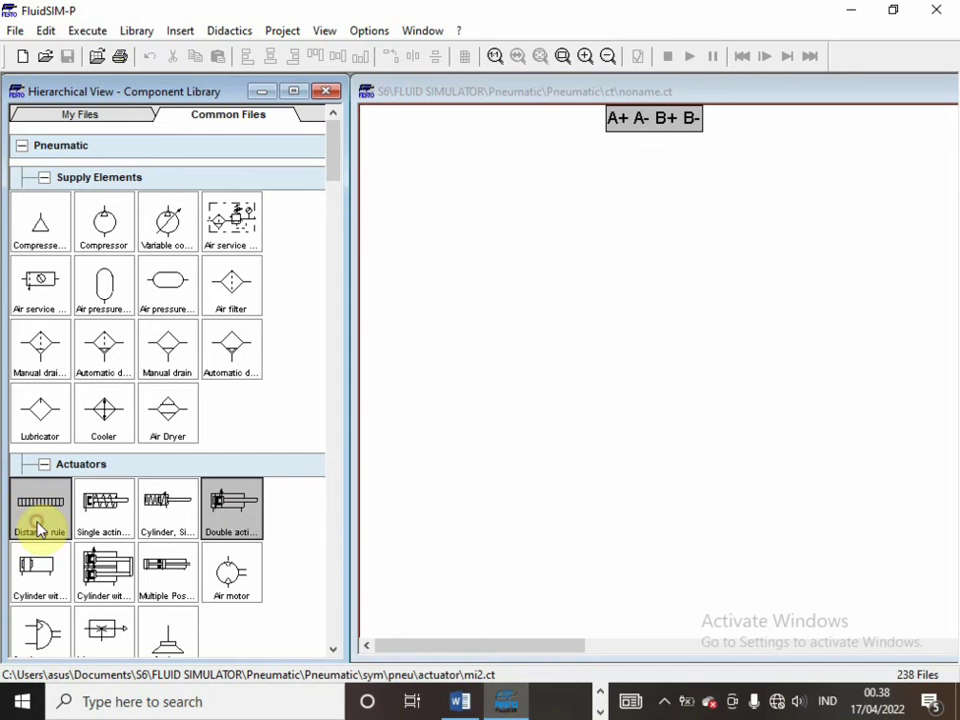
pyautogui.moveTo(213, 520); pyautogui.dragTo(519, 181)
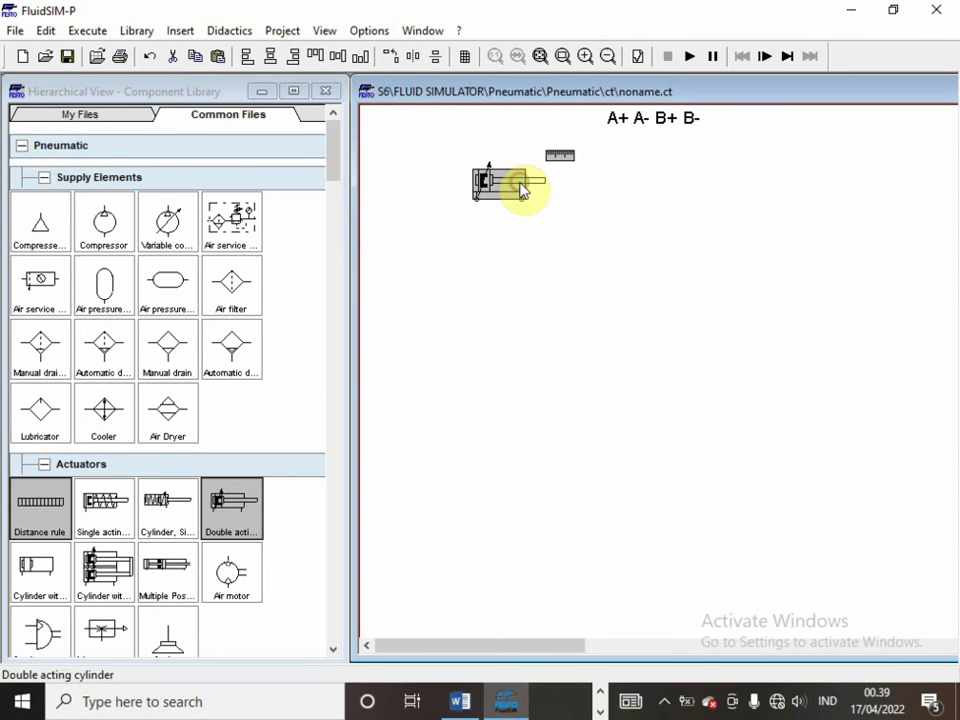
# Duplicate the double acting cylinder with its distance rule and place the copy to the right of the original, roughly level with it
pyautogui.hotkey('ctrl', 'c')
pyautogui.hotkey('ctrl', 'v')
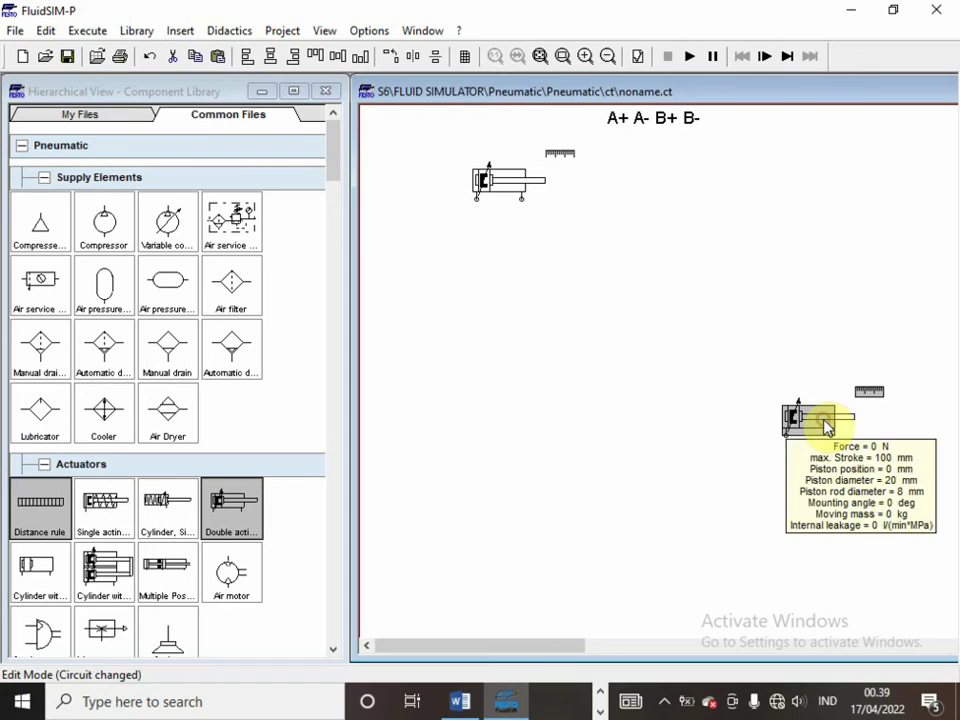
pyautogui.moveTo(810, 414); pyautogui.dragTo(772, 181)
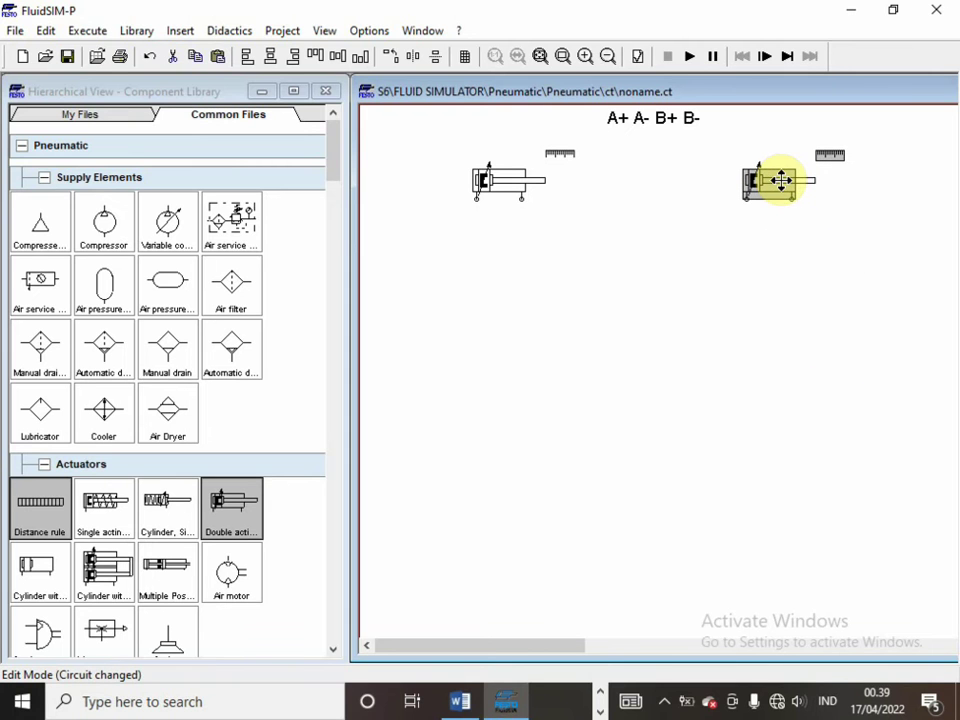
pyautogui.click(484, 276)
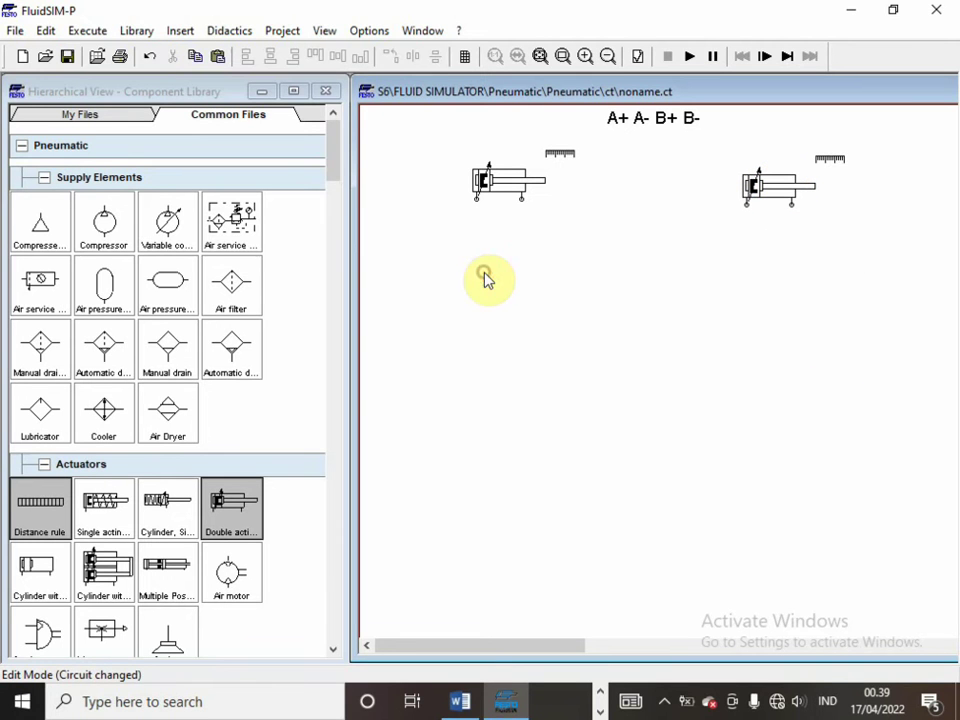
# Define label A1 on the first cylinder's distance rule with begin and end position 0 mm
pyautogui.doubleClick(559, 160)
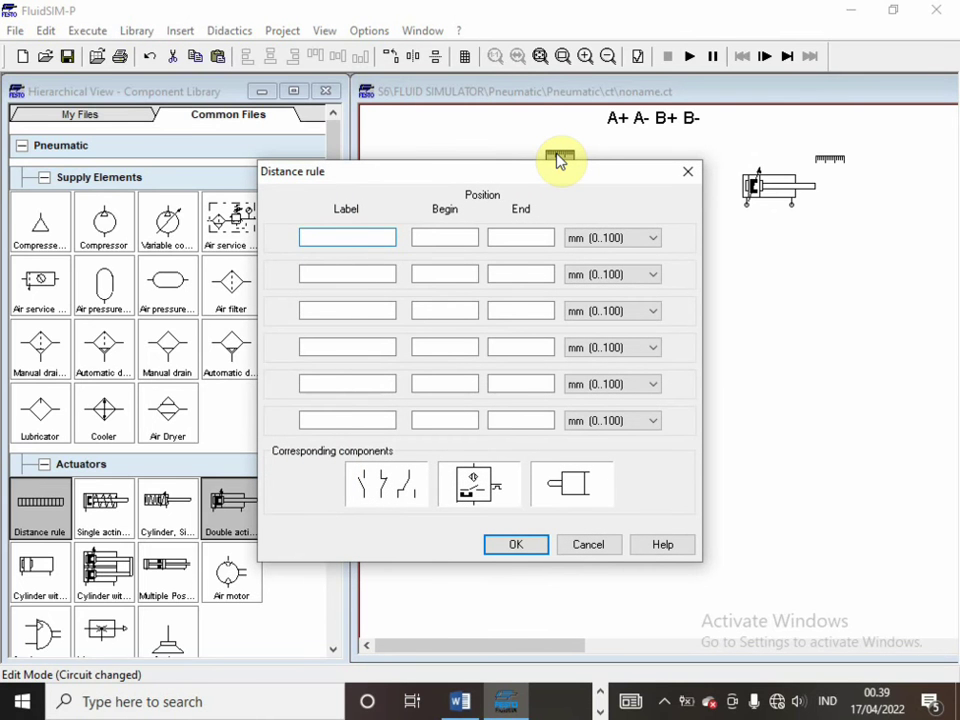
pyautogui.write('A1')
pyautogui.click(454, 231)
pyautogui.write('0')
pyautogui.click(505, 237)
pyautogui.write('0')
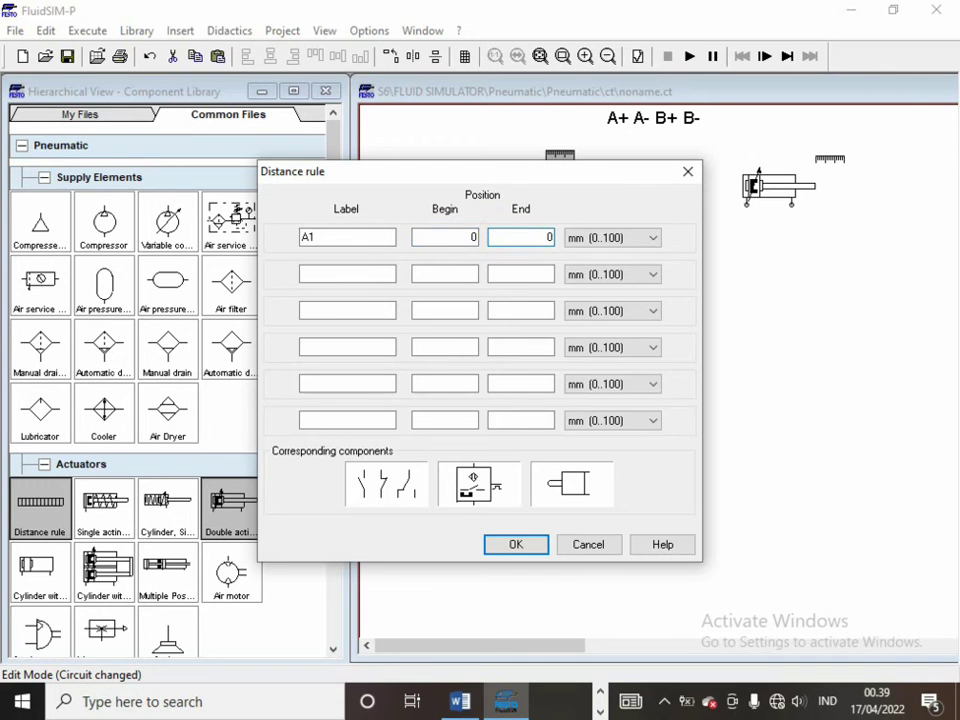
# Add label A2 to the first cylinder's distance rule with begin and end position 100 mm, and apply the labels
pyautogui.click(337, 272)
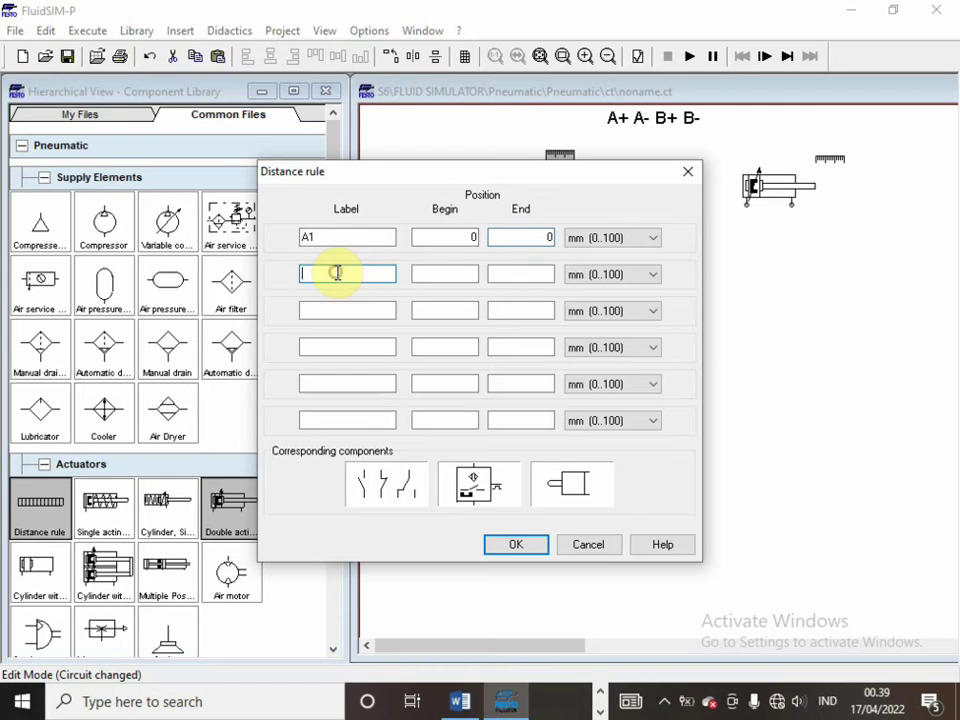
pyautogui.write('A2')
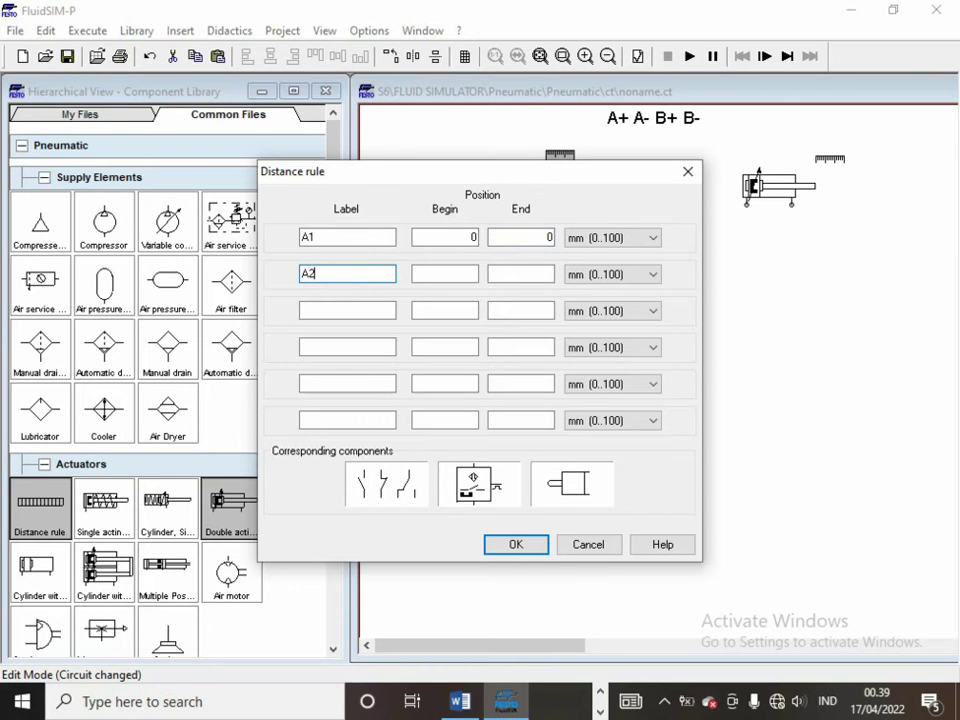
pyautogui.click(431, 271)
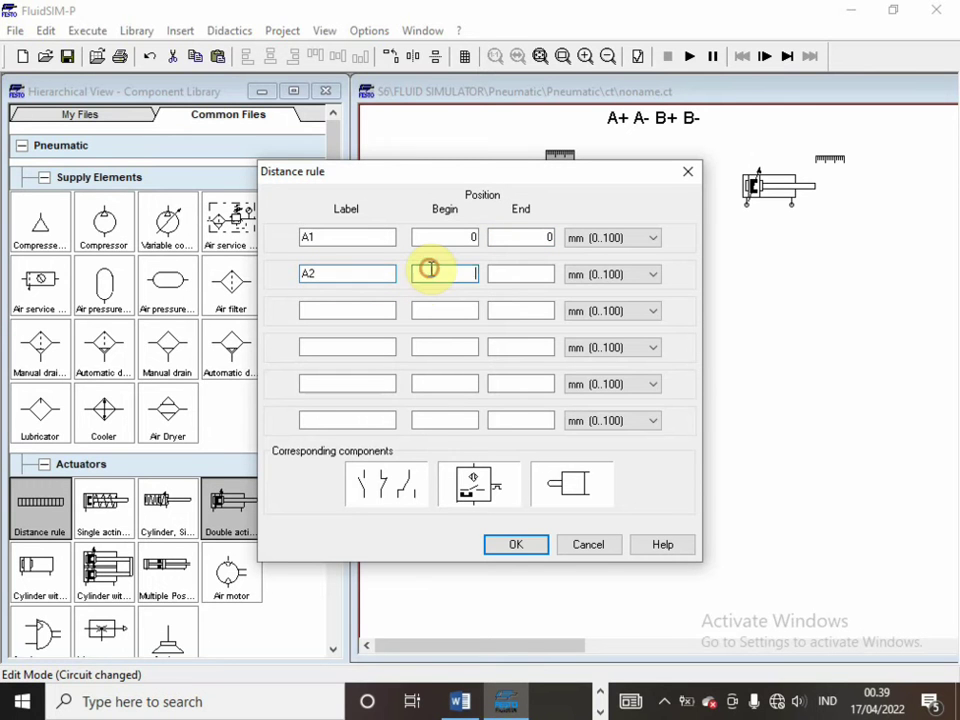
pyautogui.write('100')
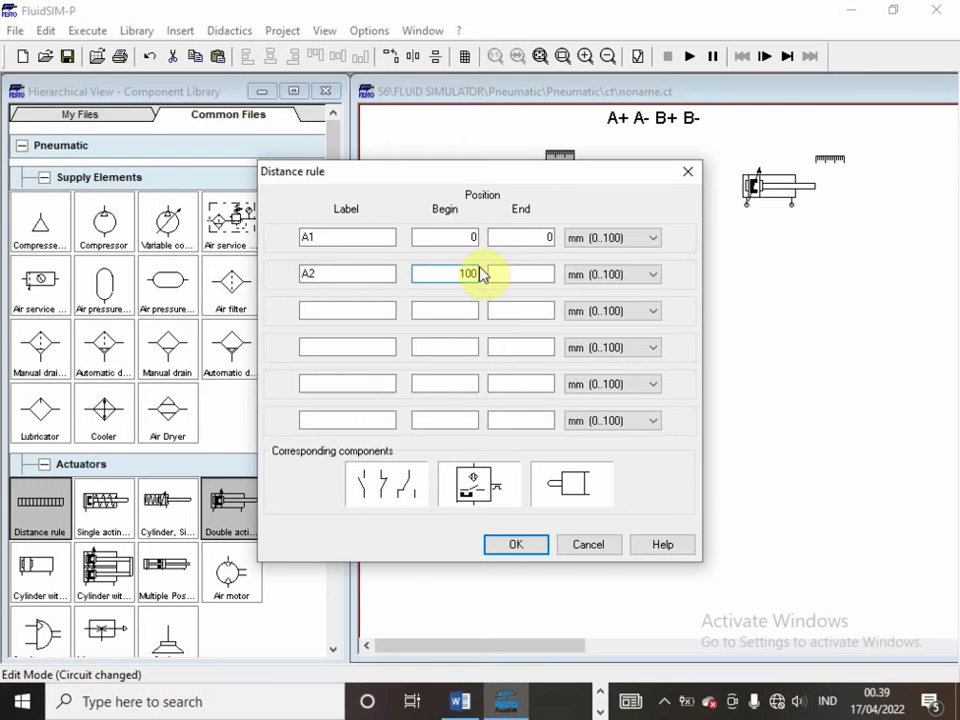
pyautogui.click(510, 273)
pyautogui.write('1')
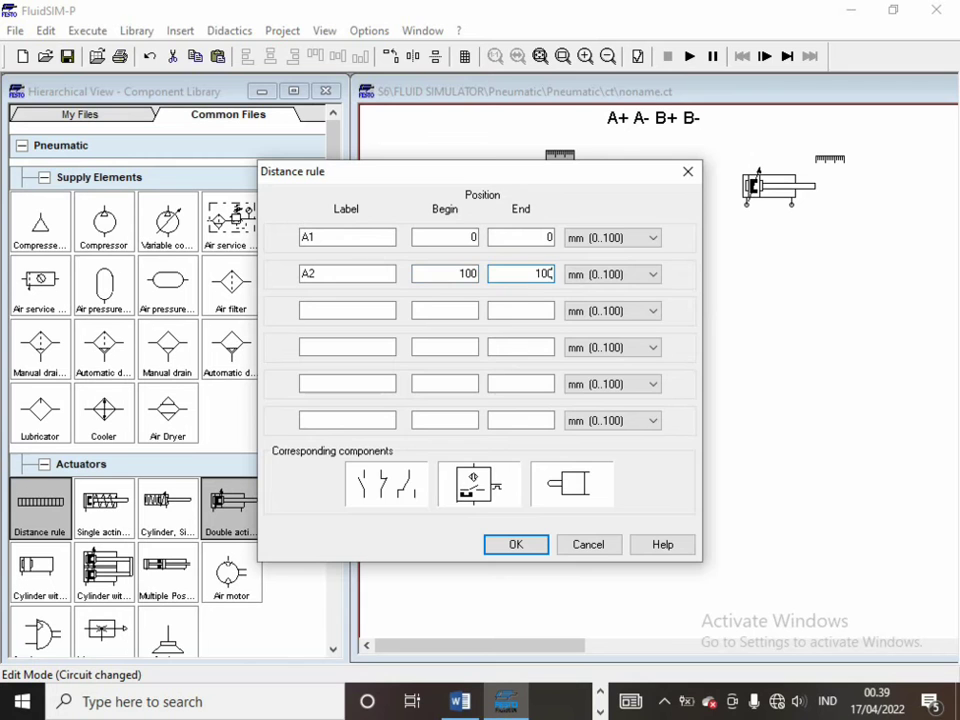
pyautogui.write('00')
pyautogui.press('Return')
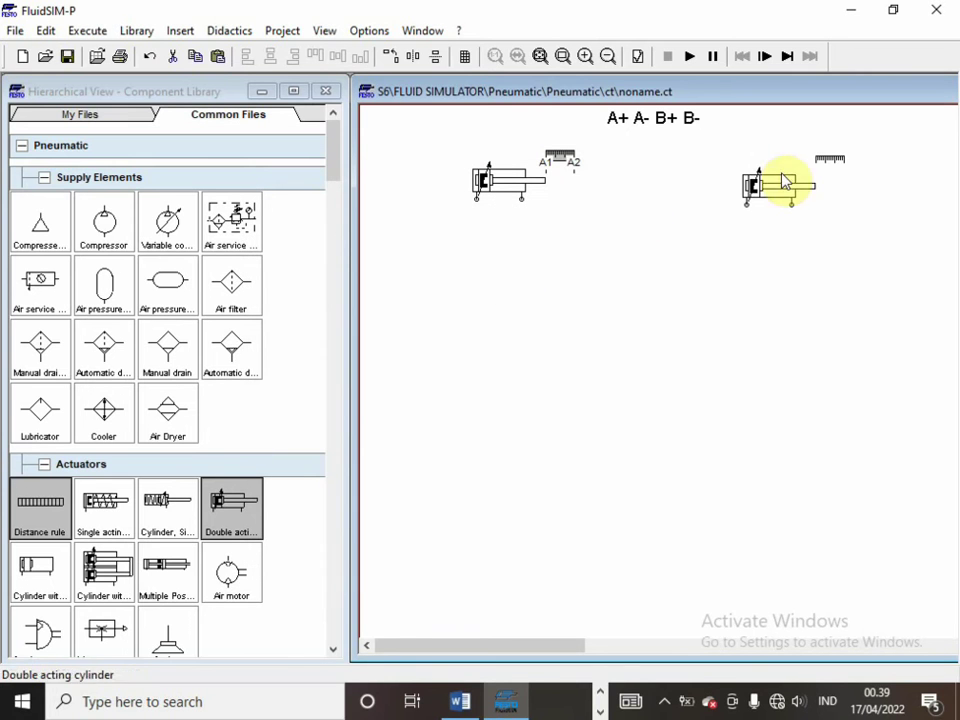
# Define label B1 on the second cylinder's distance rule with begin and end position 0 mm
pyautogui.doubleClick(836, 164)
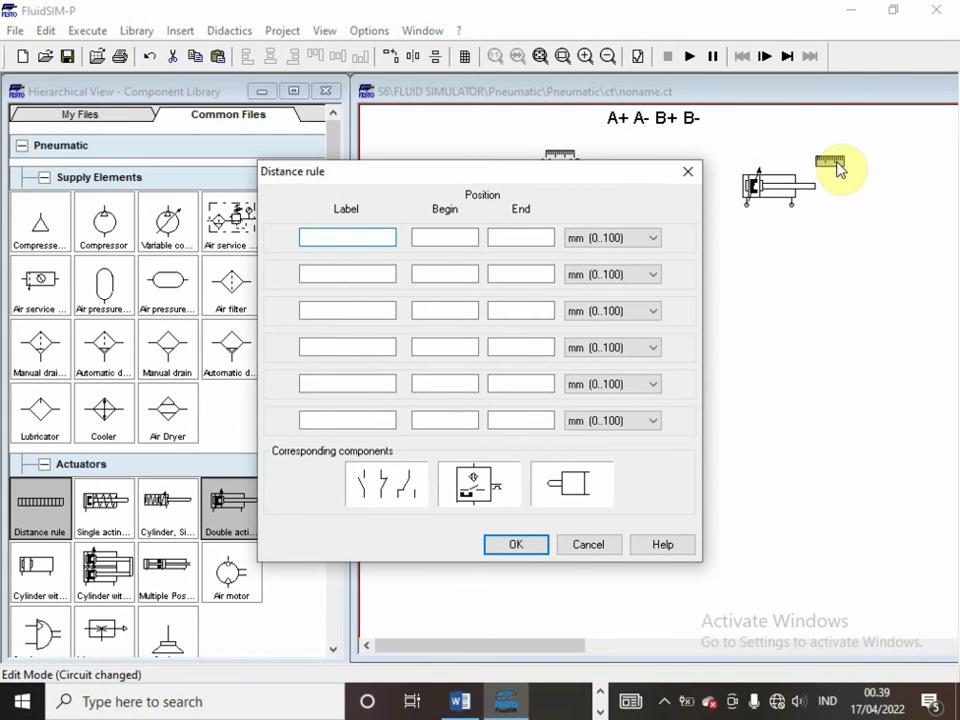
pyautogui.write('B1')
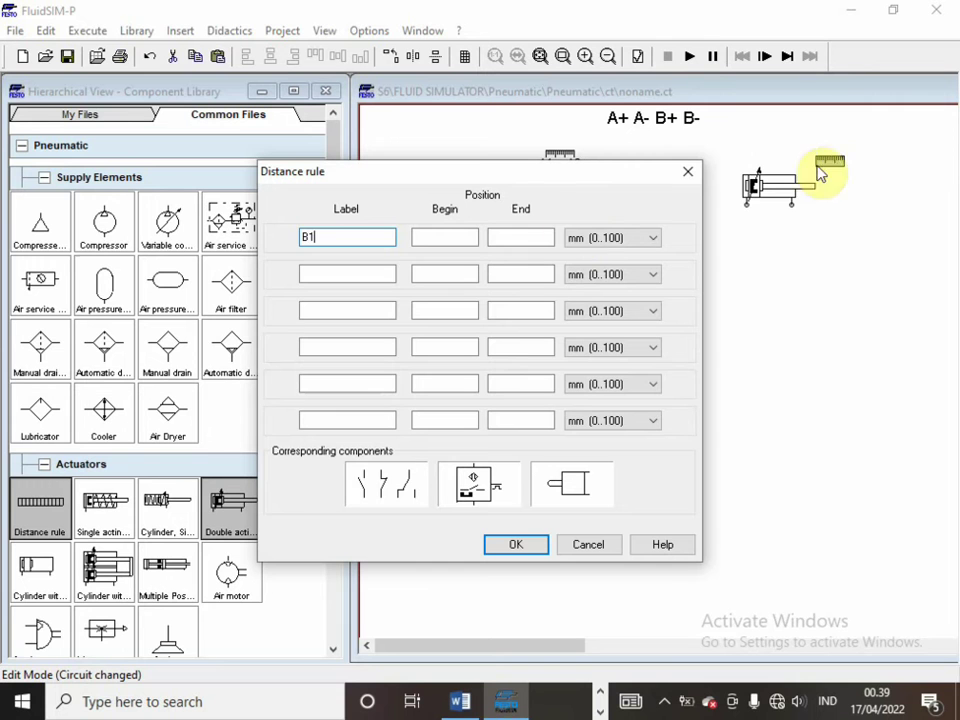
pyautogui.click(430, 237)
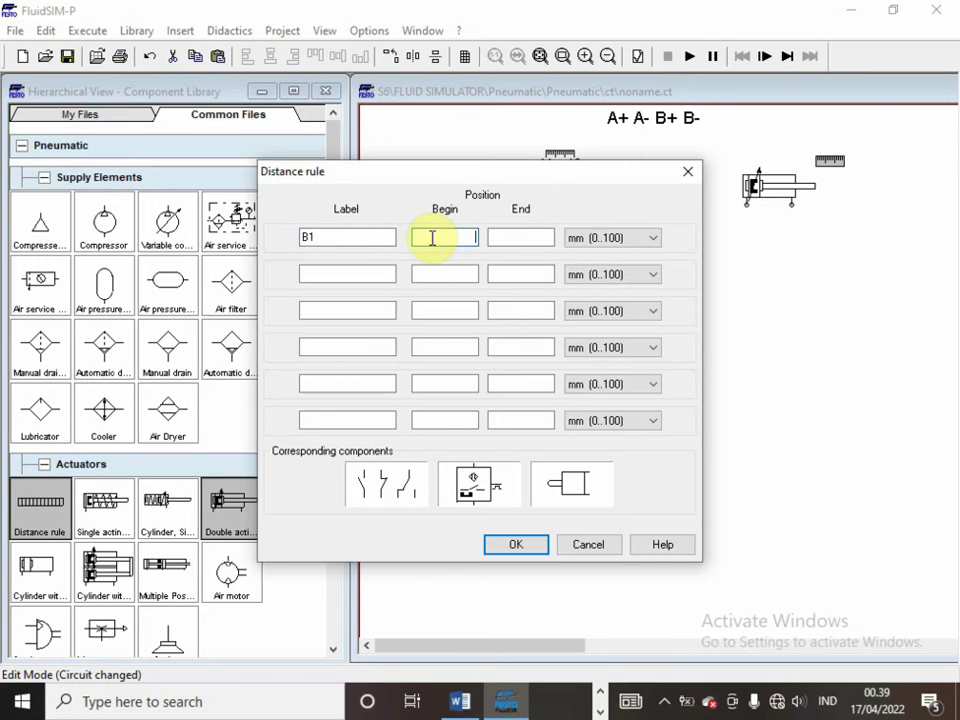
pyautogui.write('0')
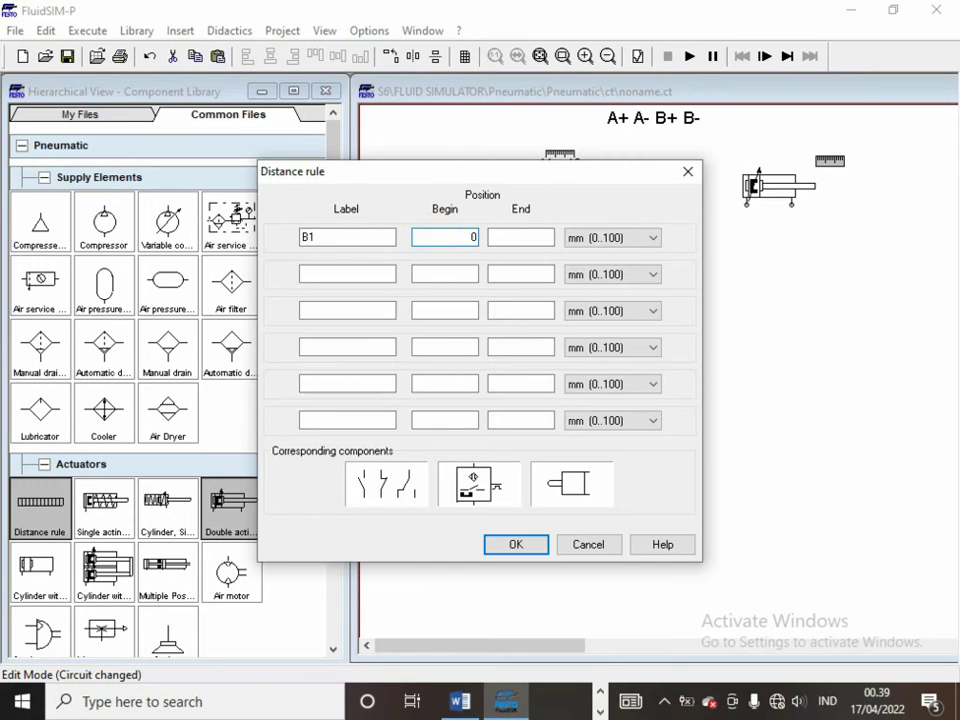
pyautogui.click(515, 232)
pyautogui.write('0')
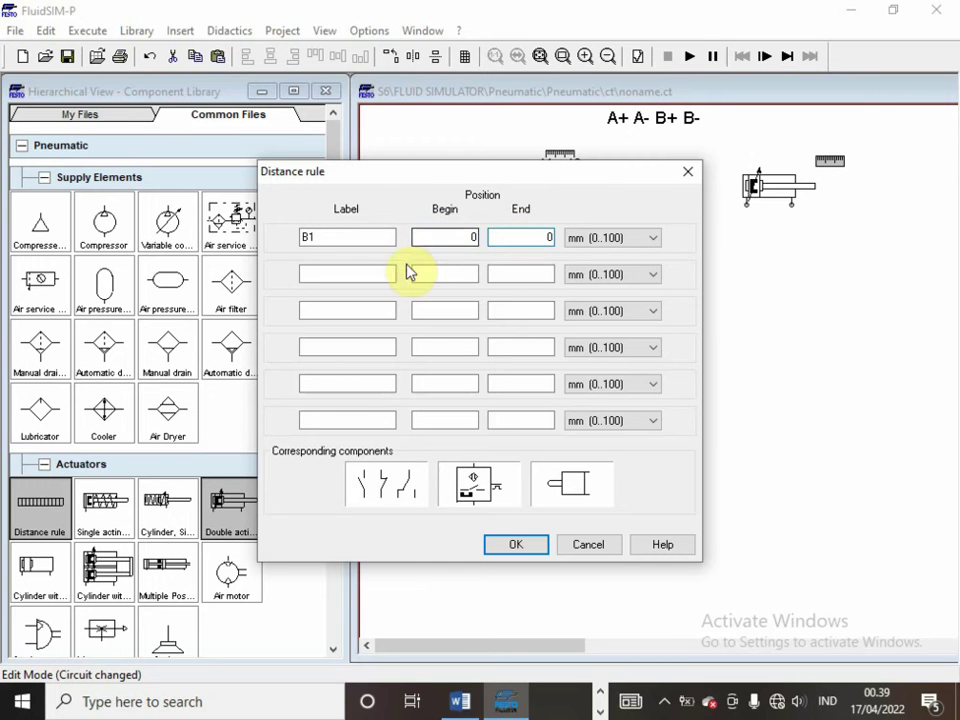
# Add label B2 to the second cylinder's distance rule with begin and end position 100 mm, and apply the labels
pyautogui.click(361, 272)
pyautogui.write('B2')
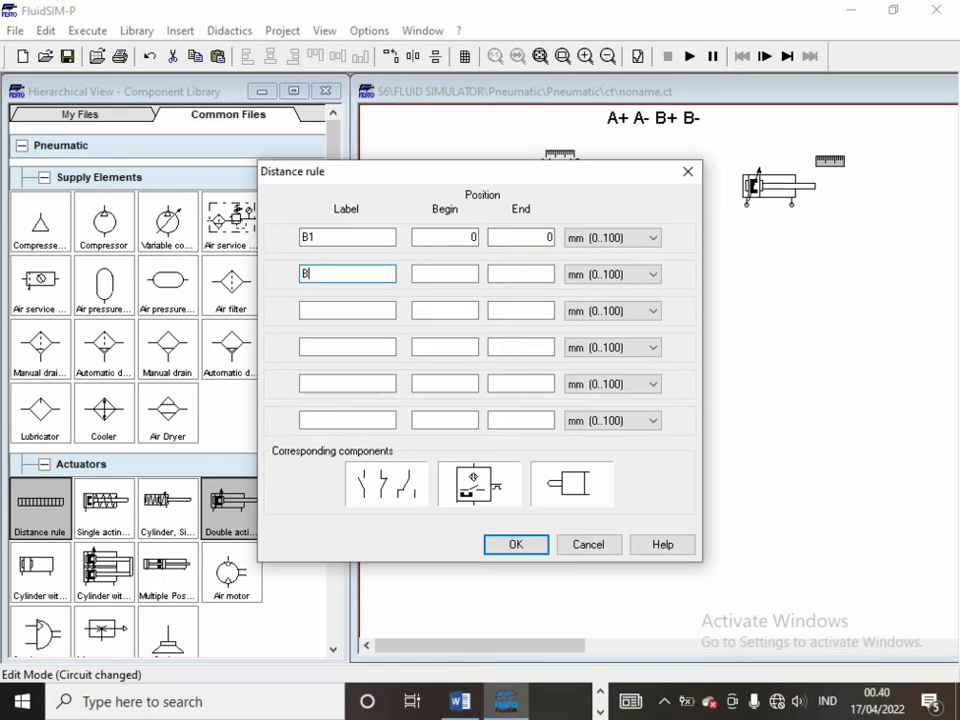
pyautogui.click(460, 273)
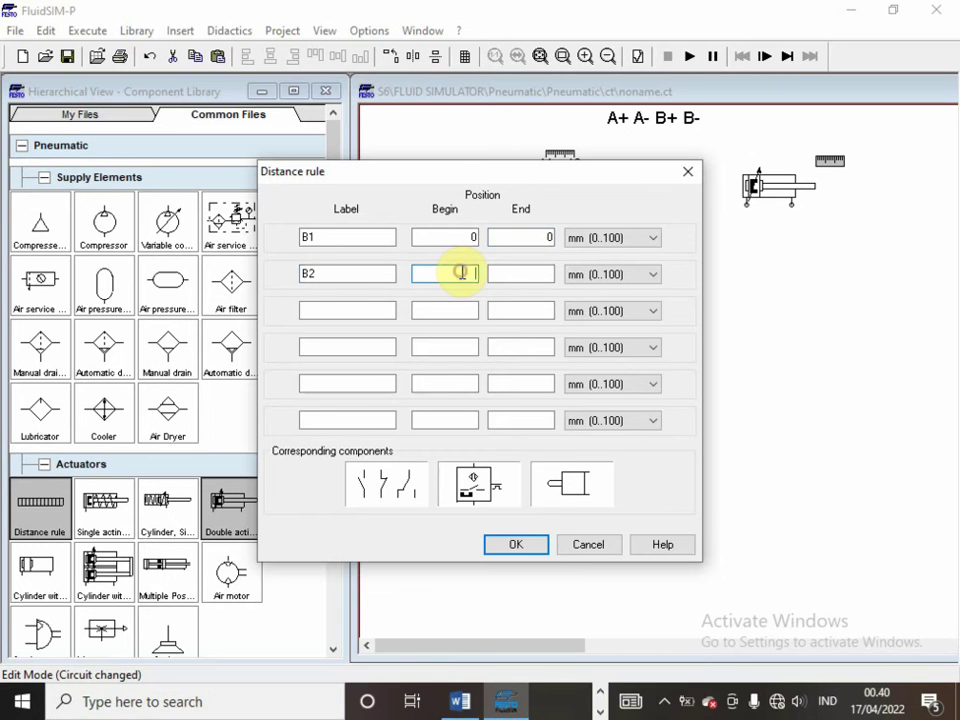
pyautogui.write('100')
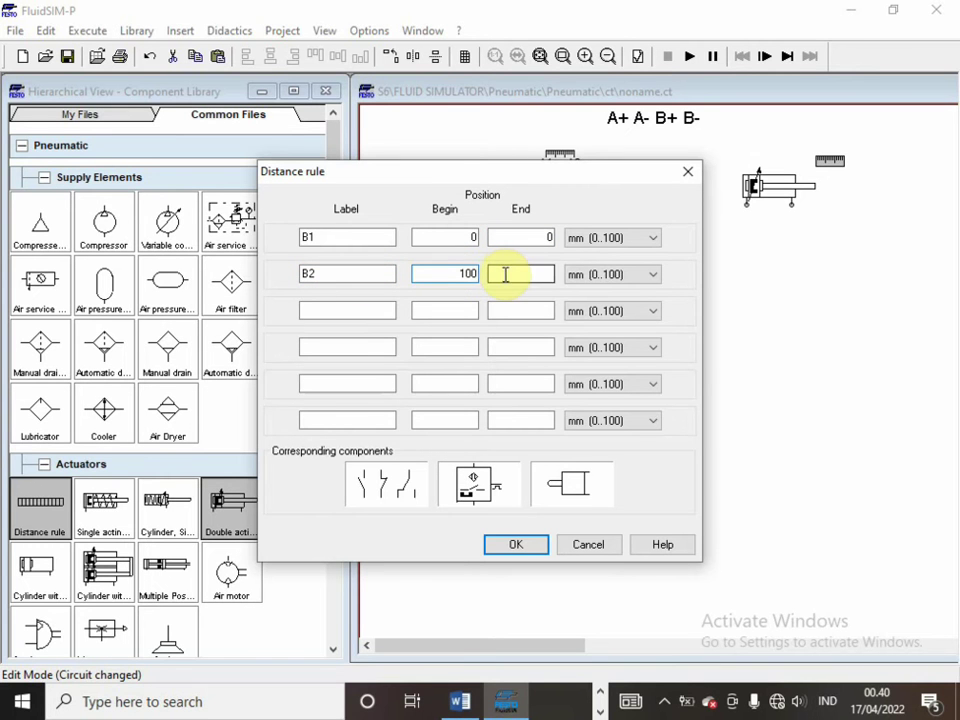
pyautogui.click(503, 274)
pyautogui.write('100')
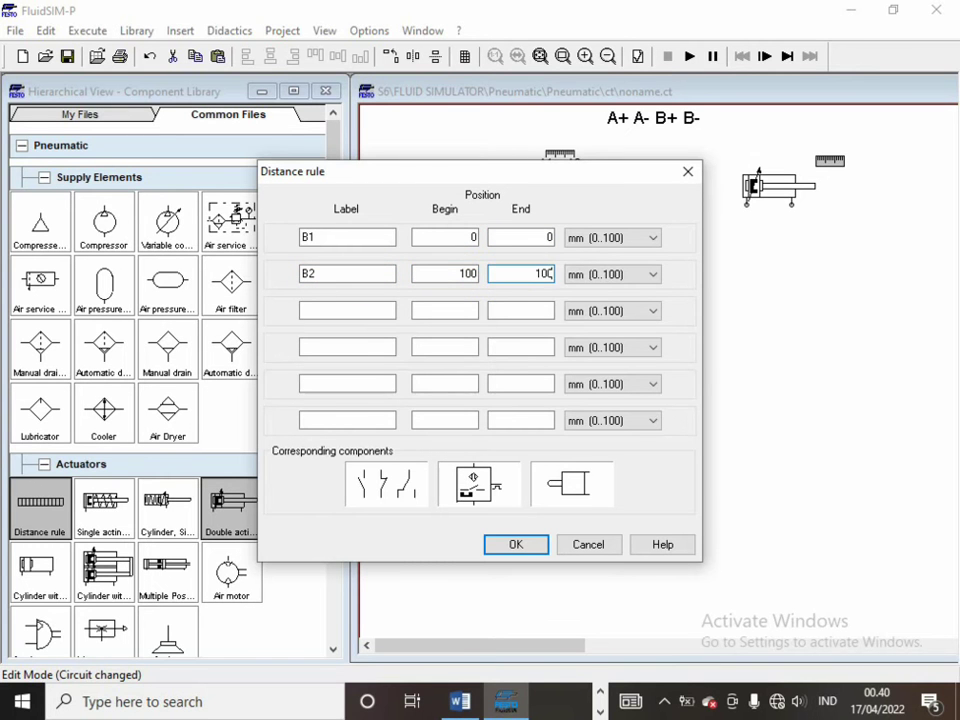
pyautogui.press('Return')
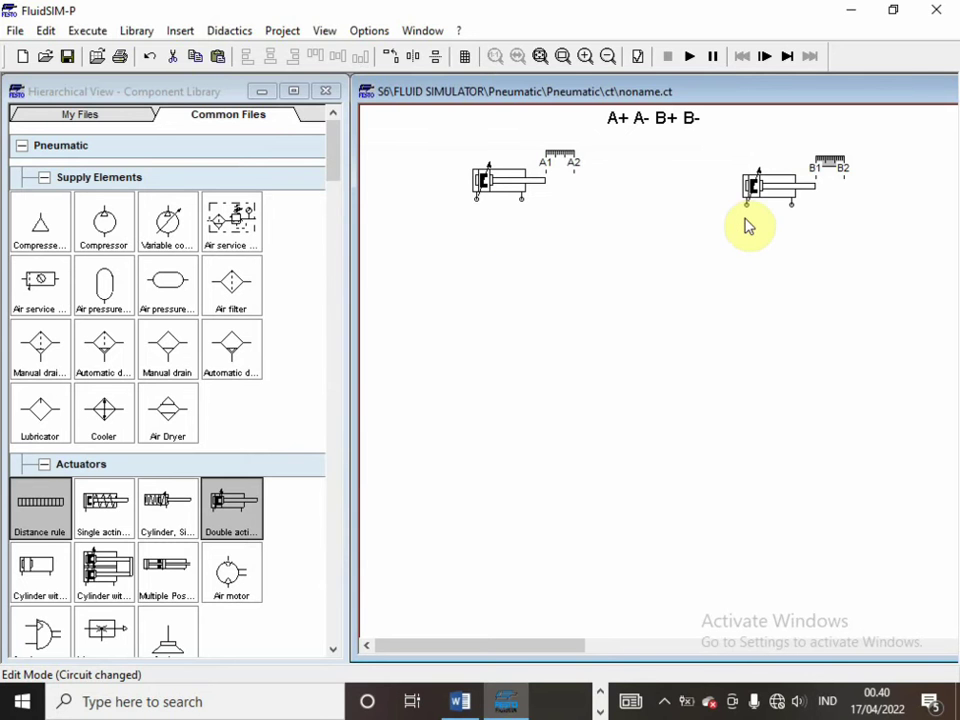
# Place a configurable 5/n way valve from the component library directly below the first cylinder
pyautogui.moveTo(768, 193)
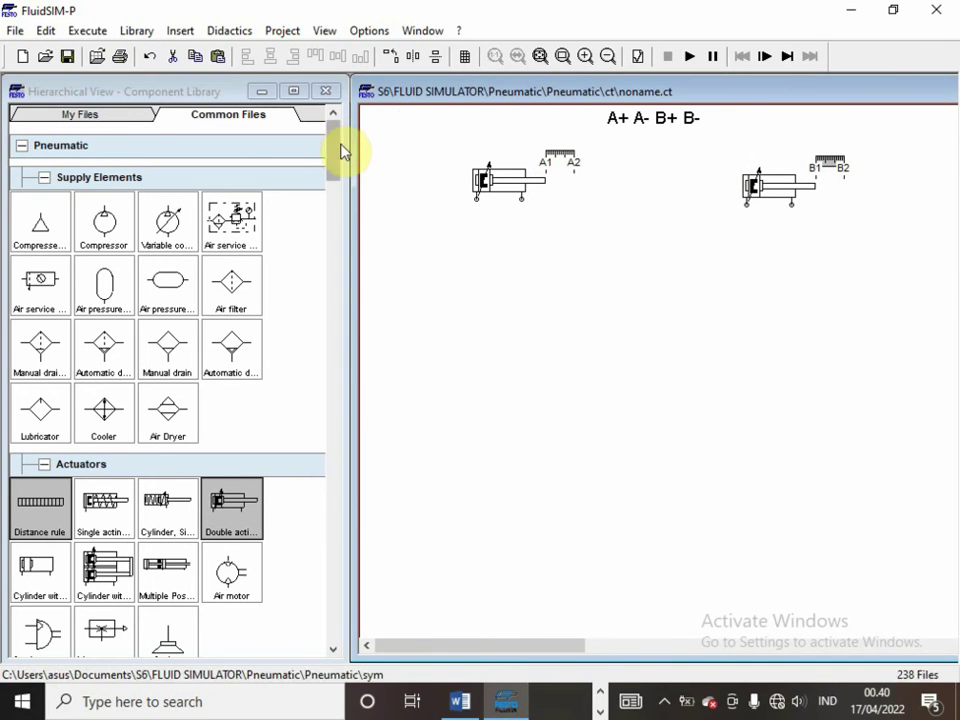
pyautogui.moveTo(338, 148); pyautogui.dragTo(313, 232)
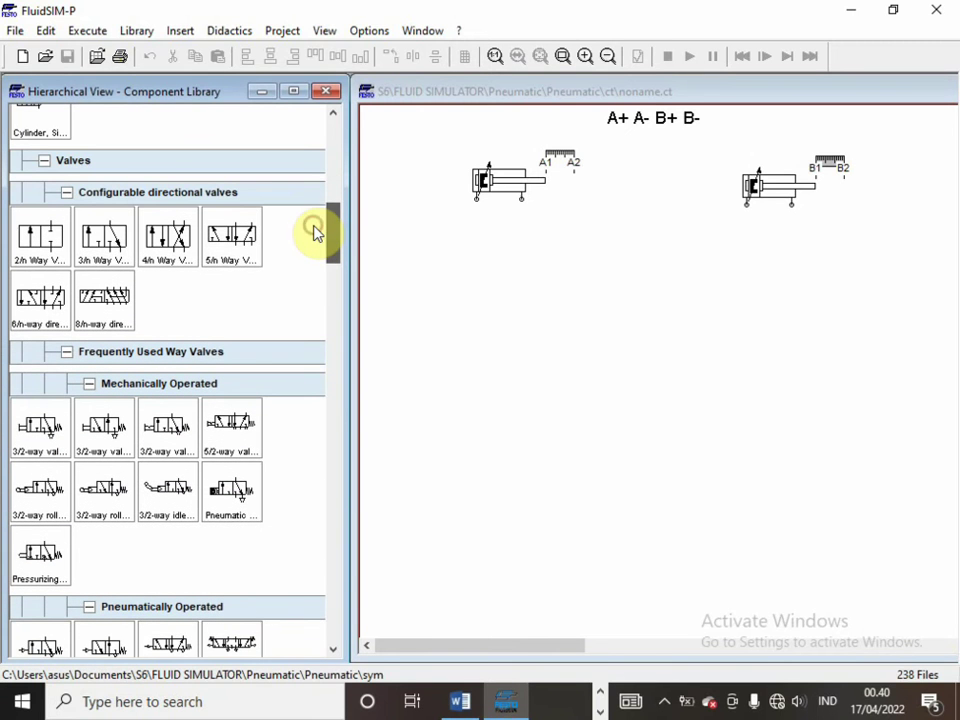
pyautogui.click(246, 236)
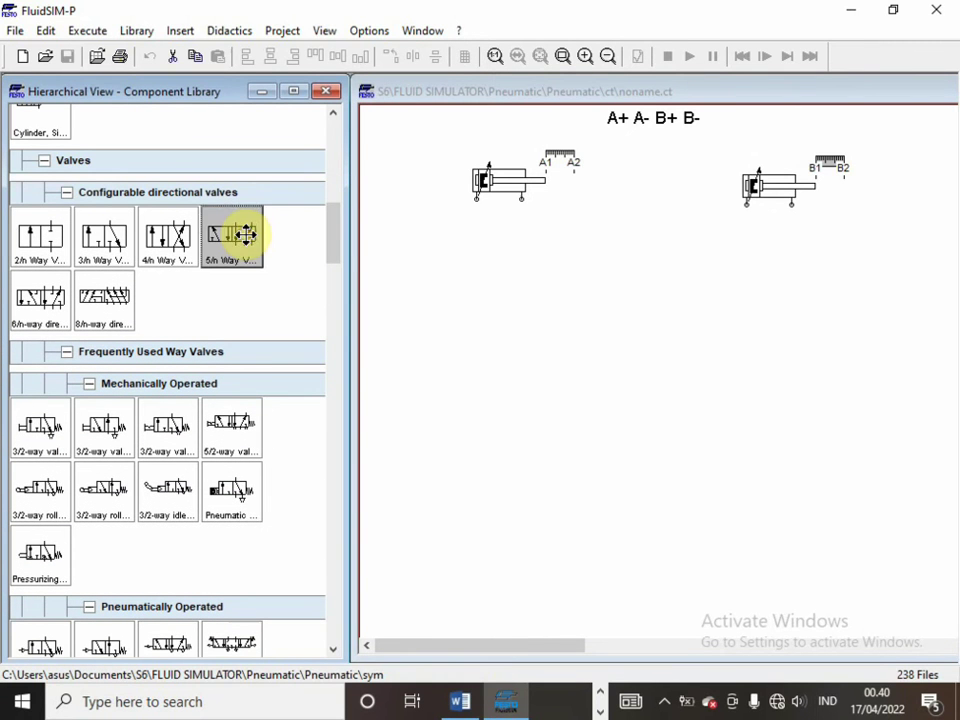
pyautogui.moveTo(246, 236); pyautogui.dragTo(500, 242)
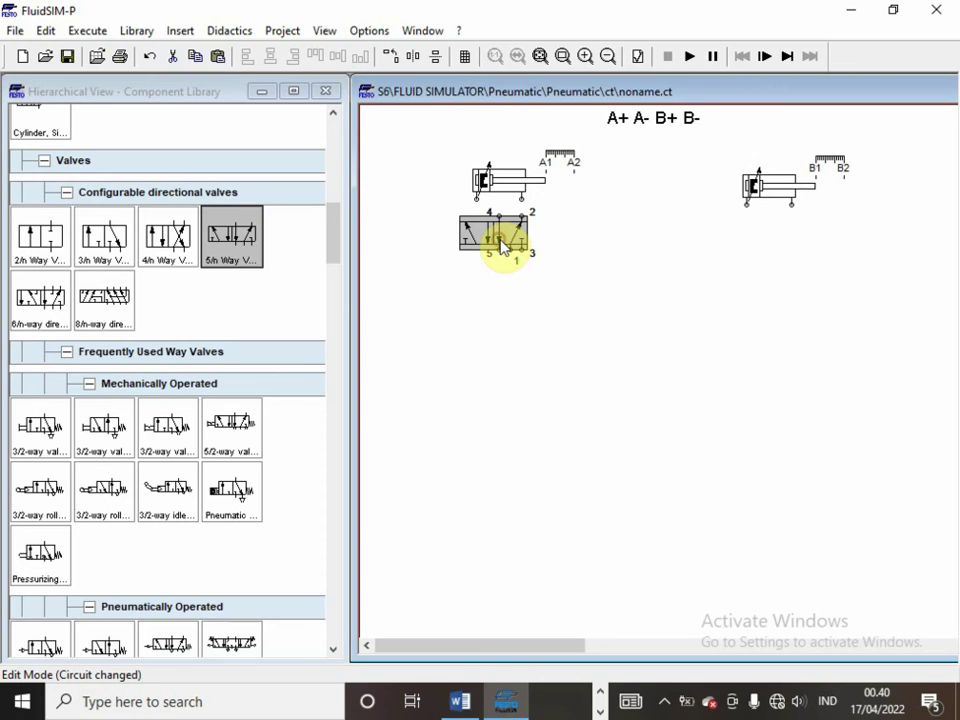
# Configure the 5/n way valve with plain pneumatic actuation on both its left and right sides
pyautogui.doubleClick(503, 247)
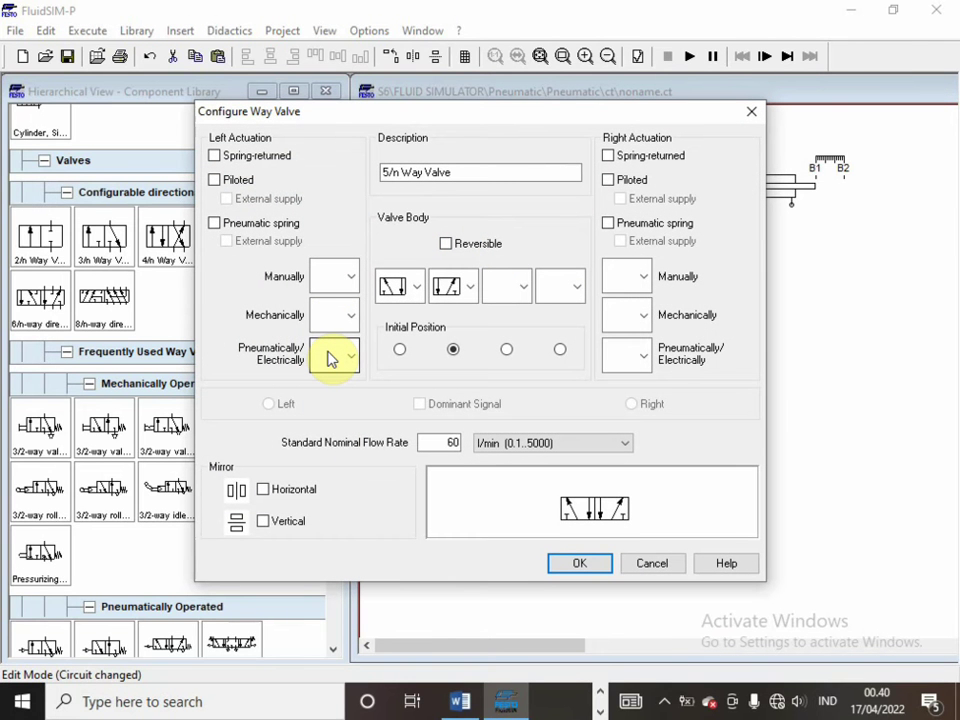
pyautogui.click(330, 357)
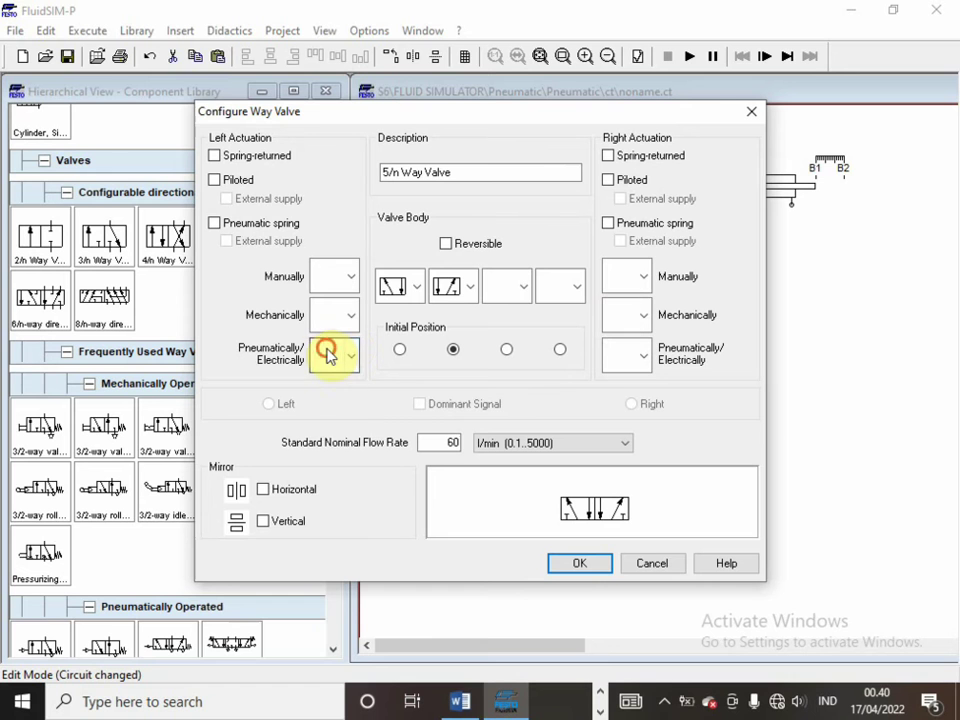
pyautogui.click(327, 444)
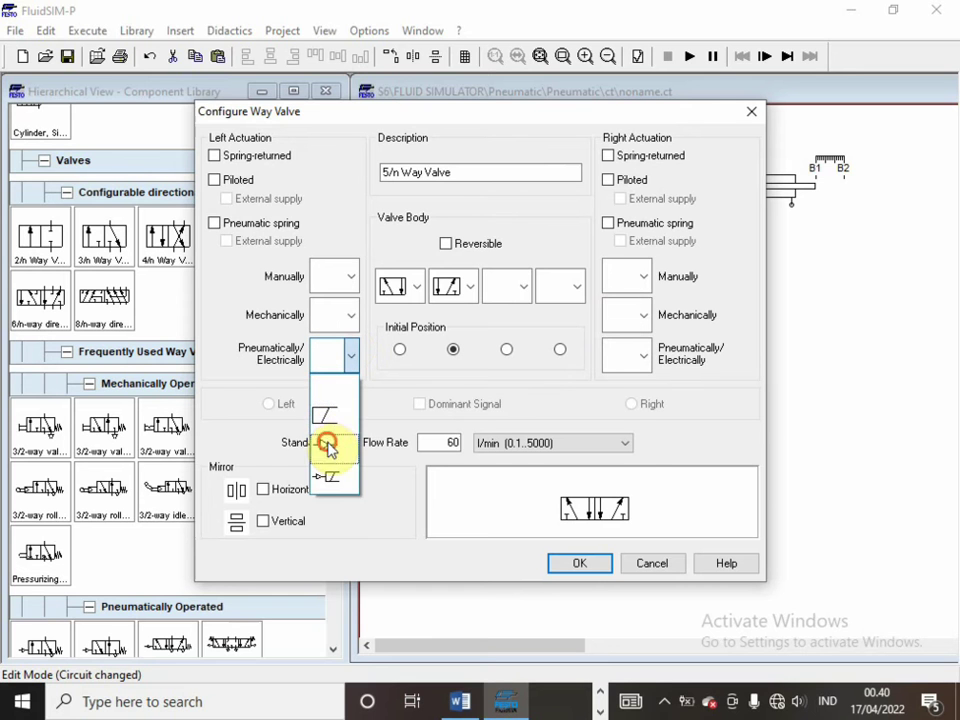
pyautogui.click(619, 357)
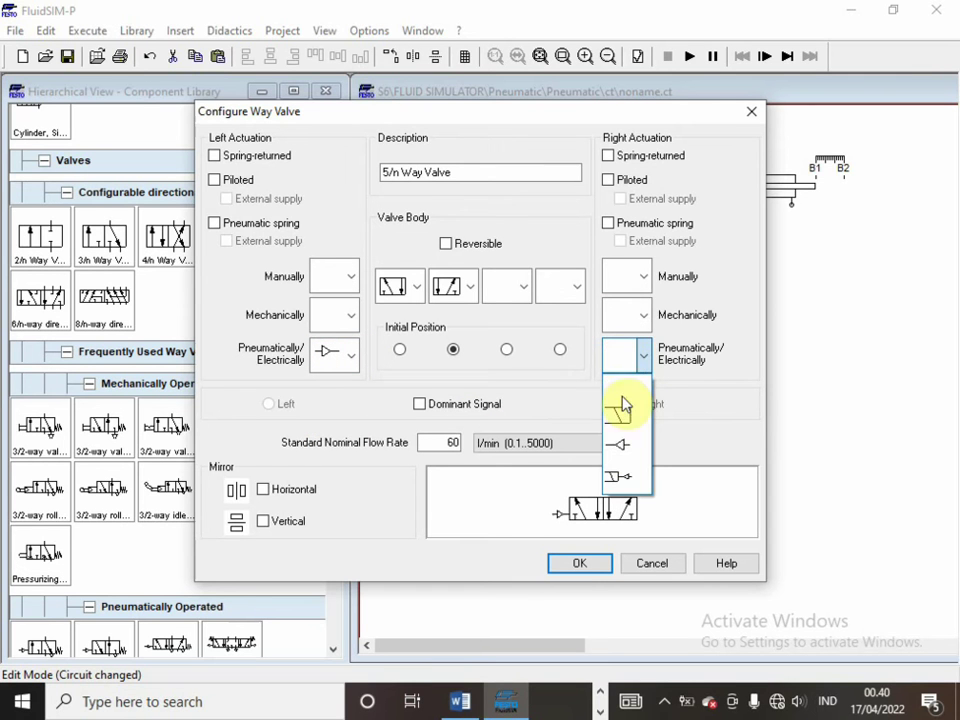
pyautogui.click(615, 446)
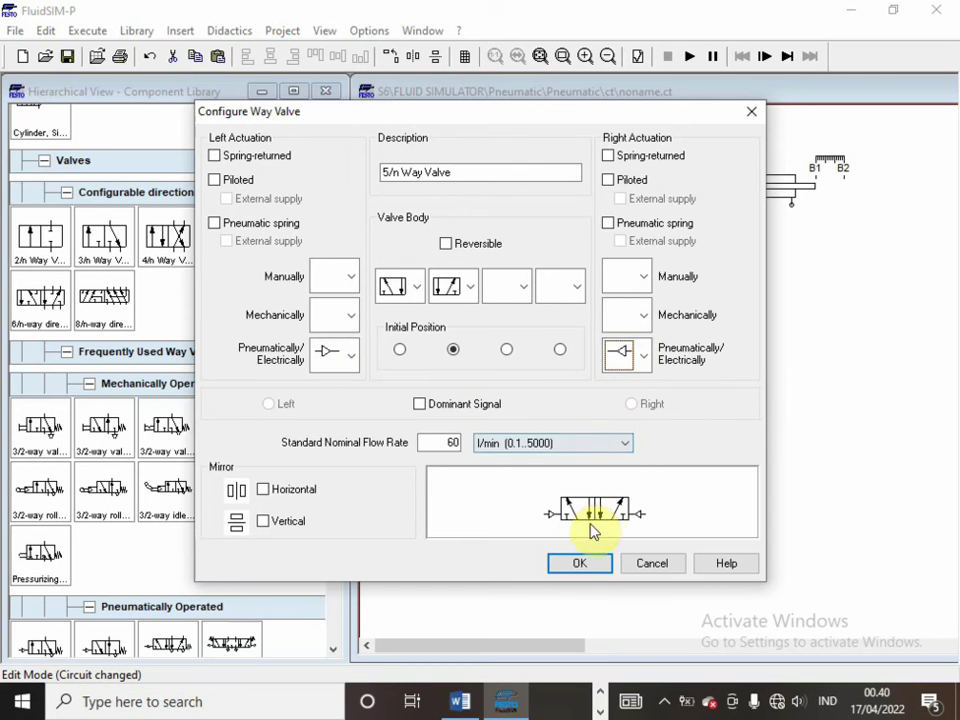
pyautogui.click(573, 568)
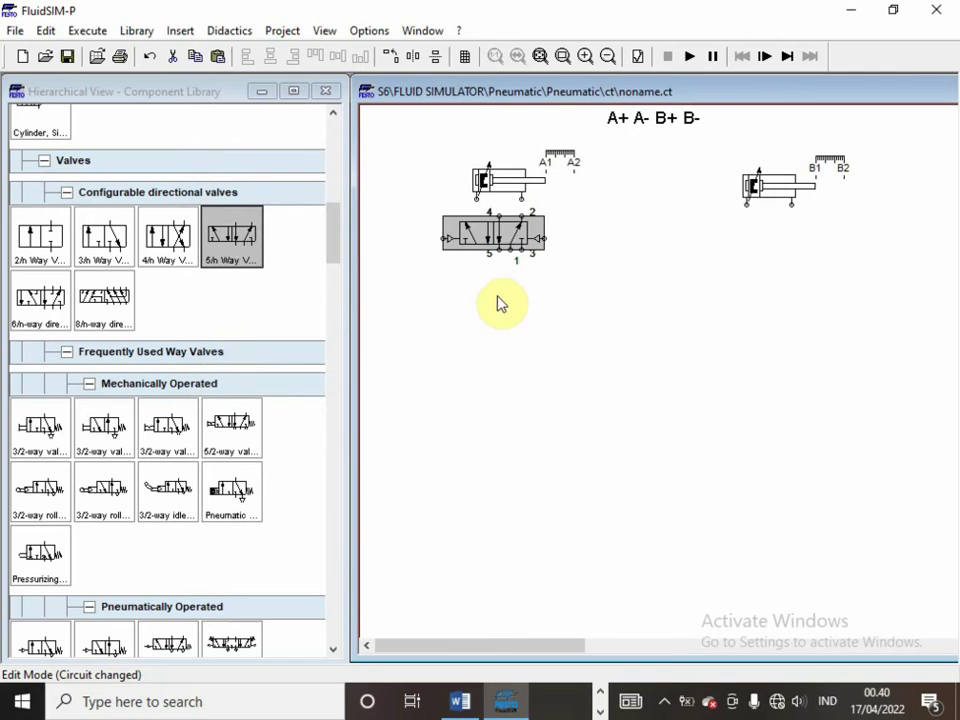
# Set the terminator of the 5/n way valve's ports 5 and 3 to the exhaust triangle placed directly at the port
pyautogui.click(498, 248)
pyautogui.doubleClick(498, 248)
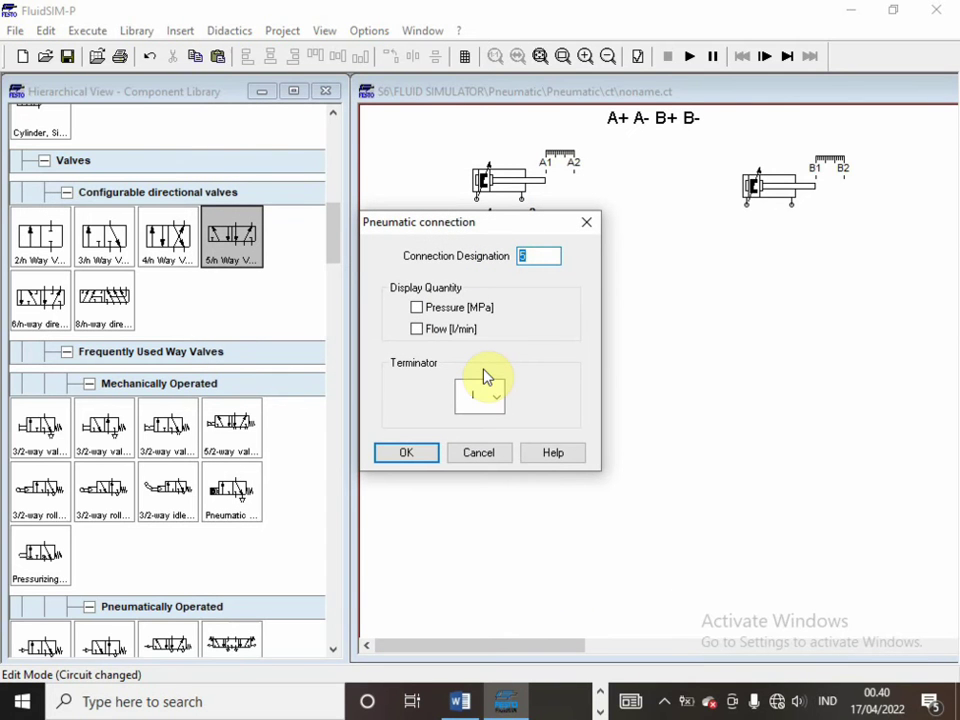
pyautogui.click(484, 395)
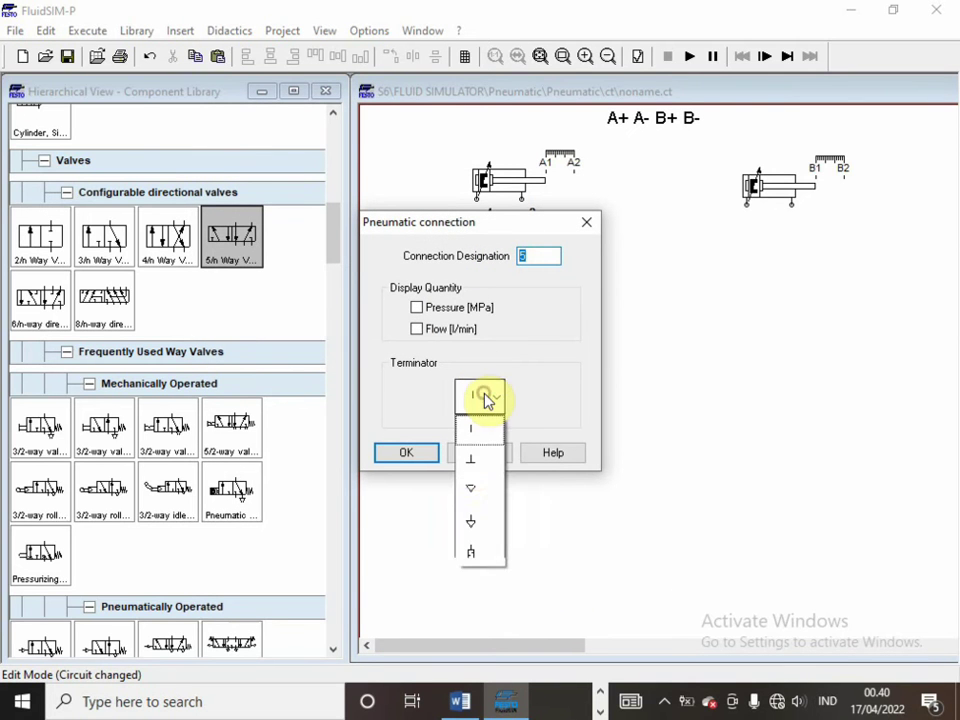
pyautogui.click(468, 488)
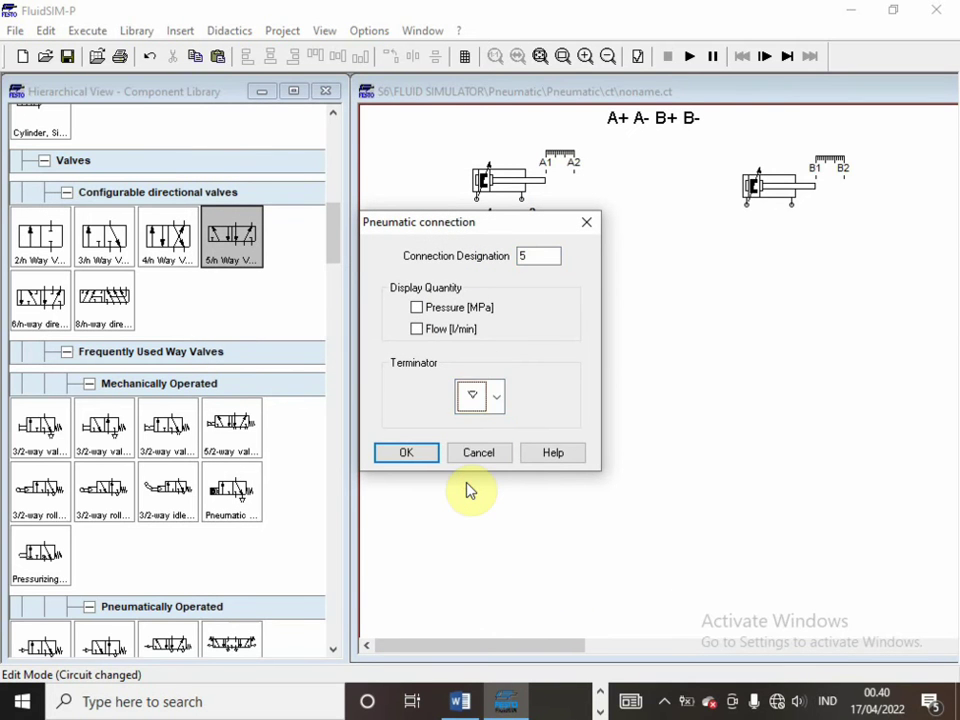
pyautogui.click(406, 453)
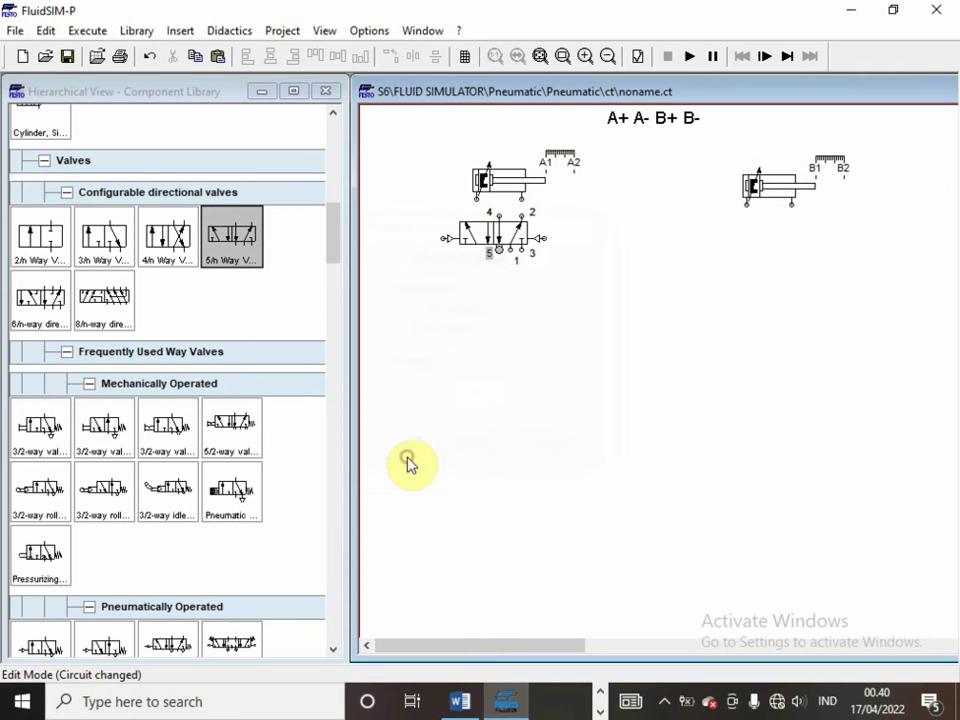
pyautogui.doubleClick(523, 250)
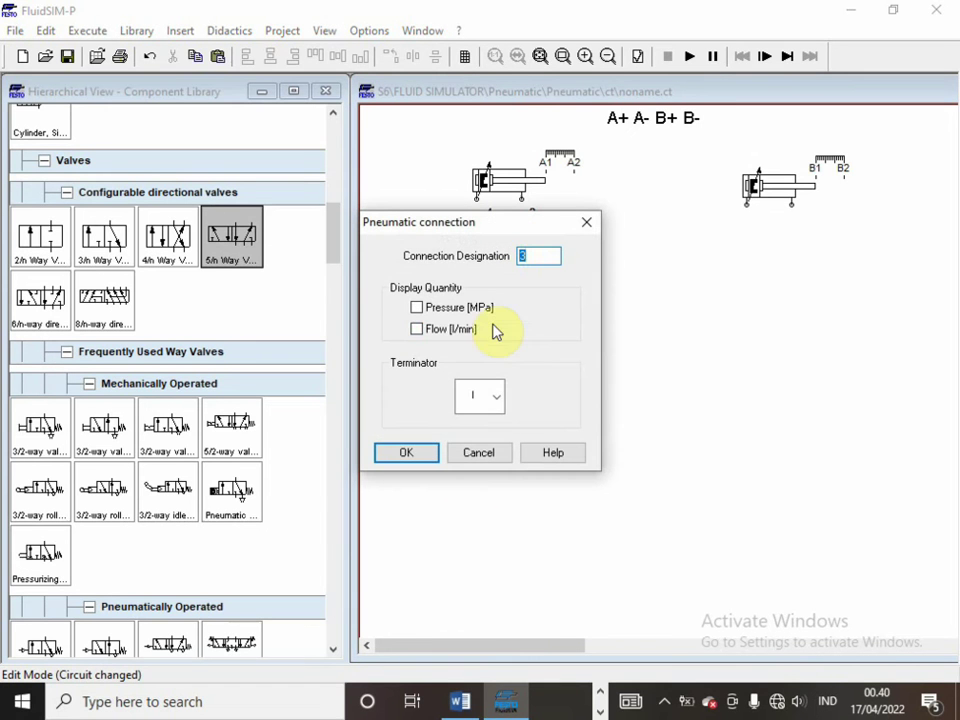
pyautogui.click(478, 400)
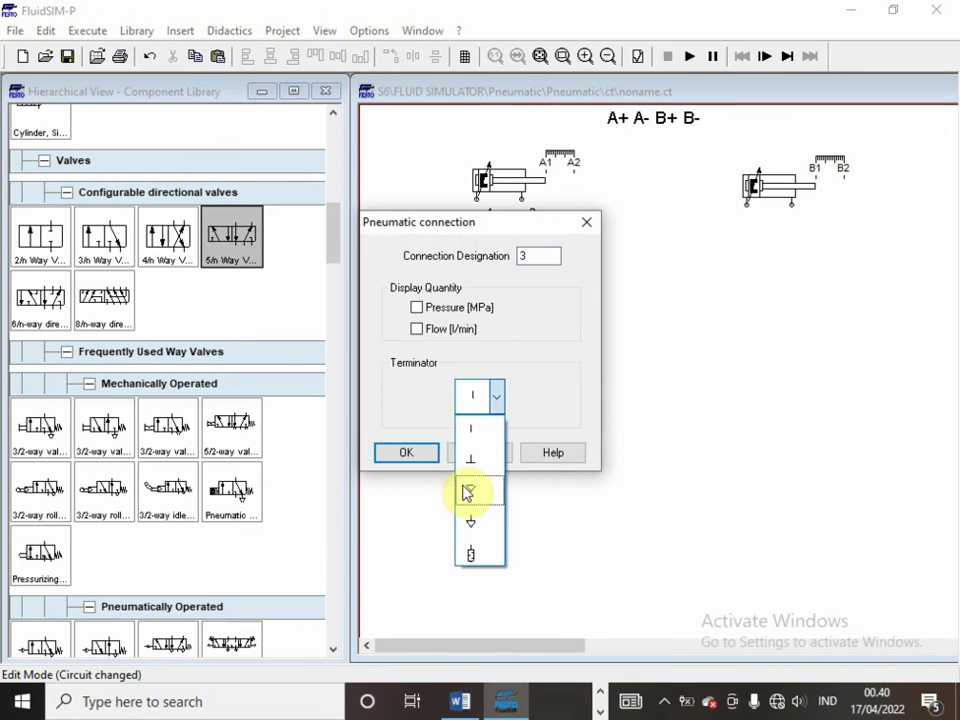
pyautogui.click(467, 490)
pyautogui.click(414, 452)
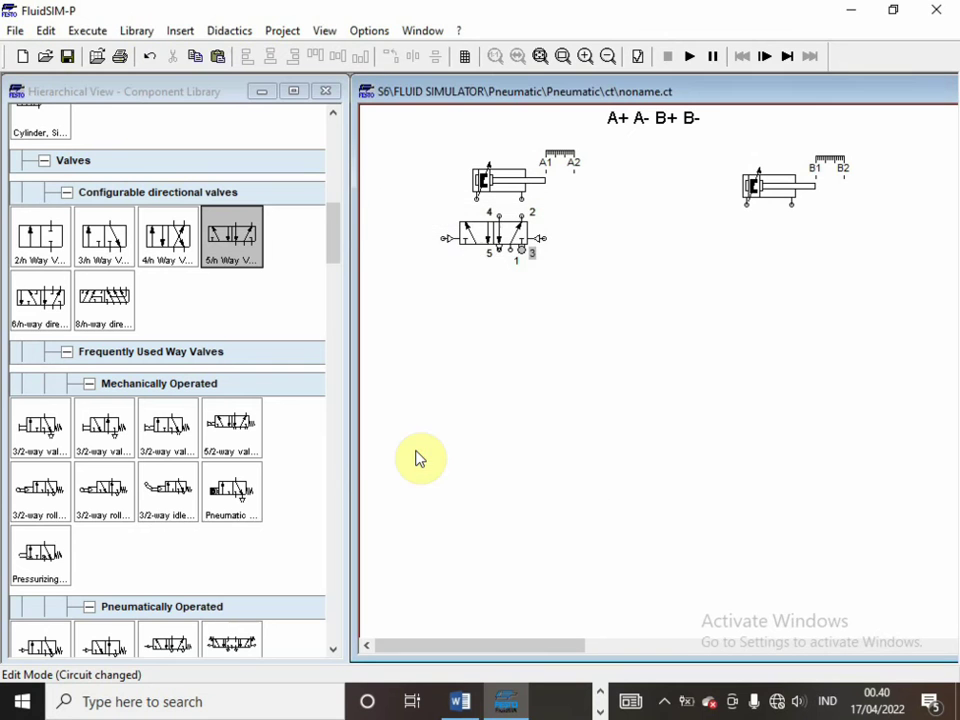
# Duplicate the configured 5/n way valve and place the copy directly below the second cylinder
pyautogui.click(487, 237)
pyautogui.hotkey('ctrl', 'c')
pyautogui.hotkey('ctrl', 'v')
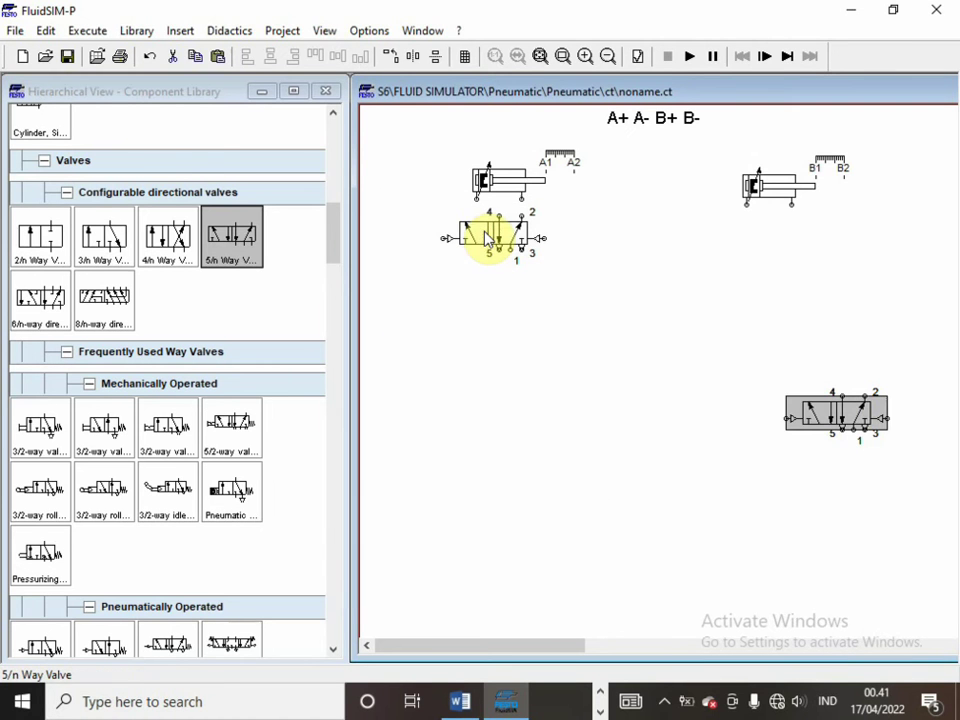
pyautogui.moveTo(797, 414); pyautogui.dragTo(720, 240)
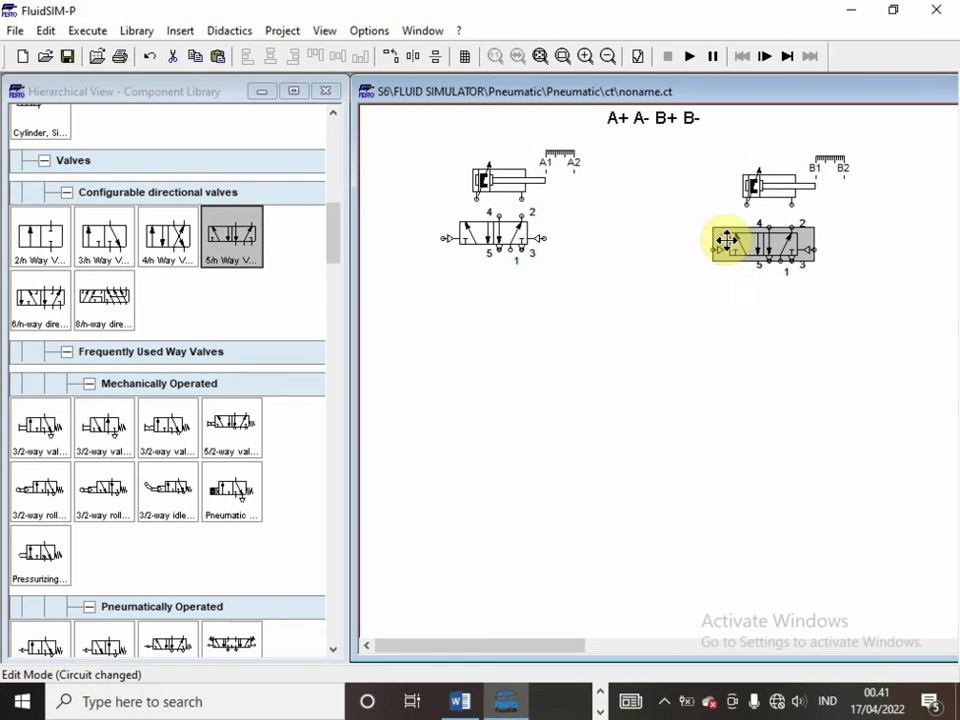
pyautogui.moveTo(727, 235); pyautogui.dragTo(726, 230)
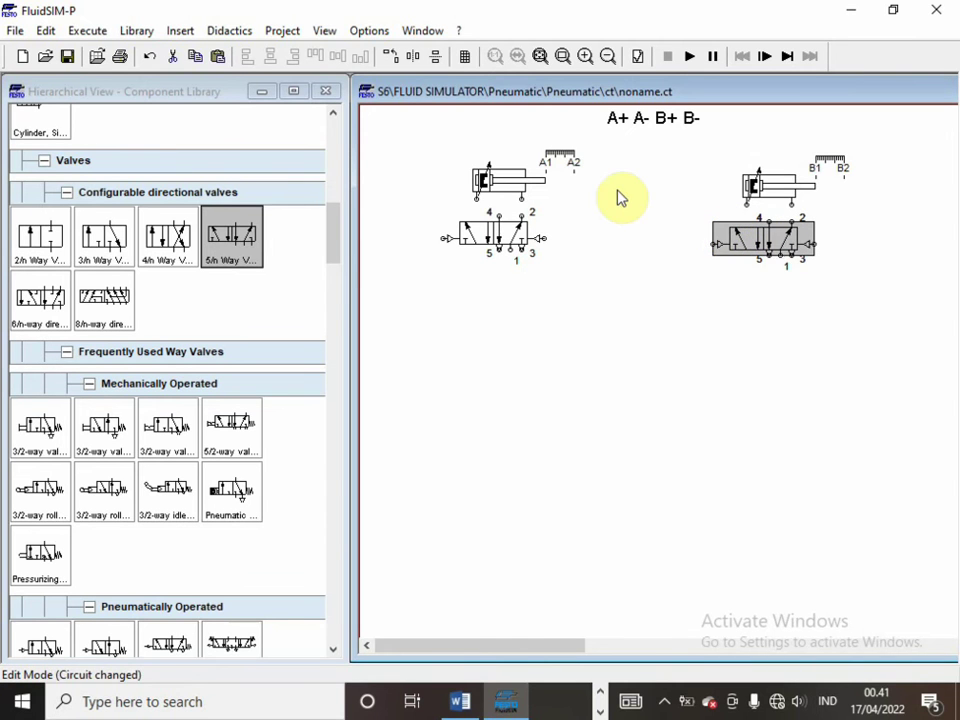
# Connect ports 4 and 2 of each 5/n way valve to the left and right ports of the cylinder above it
pyautogui.moveTo(521, 214); pyautogui.dragTo(523, 200)
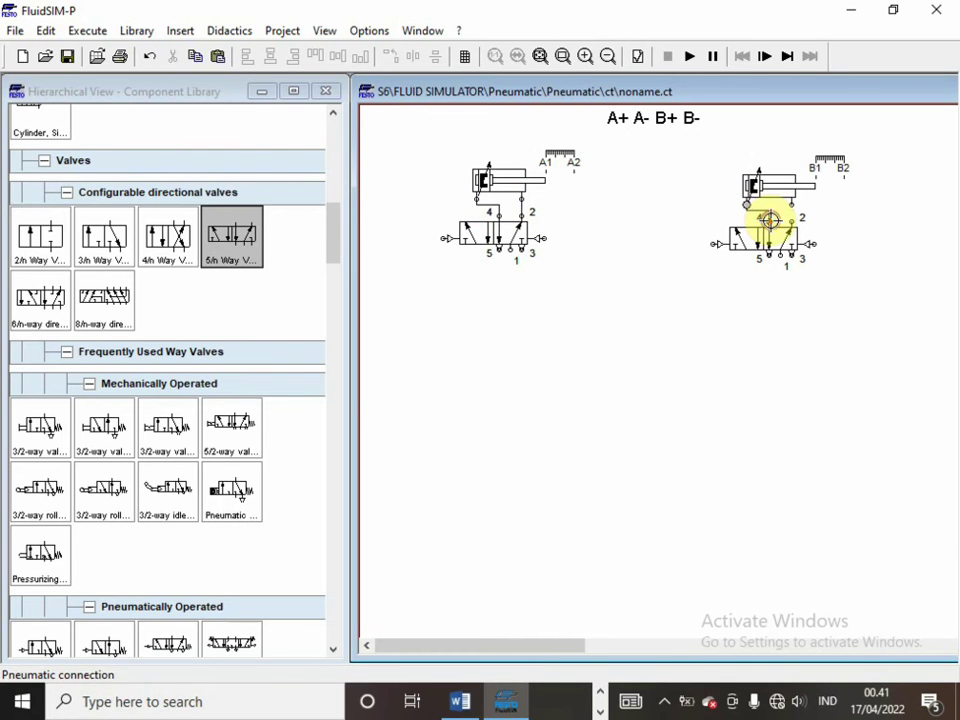
pyautogui.moveTo(790, 206); pyautogui.dragTo(792, 221)
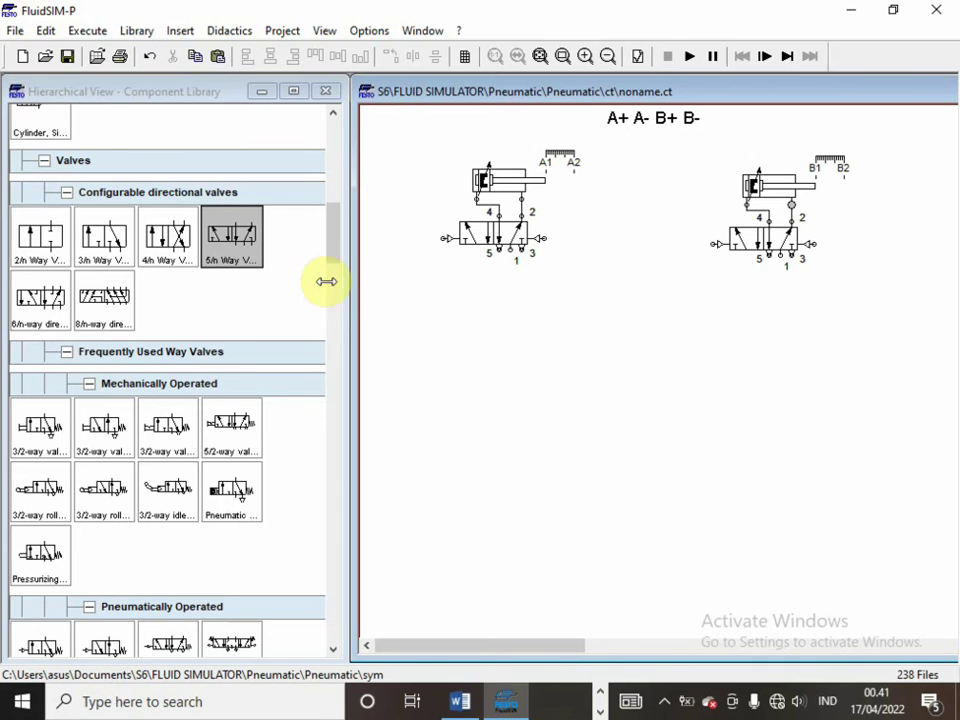
# Place a 3/n way valve below the first 5/n way valve and configure it with roller actuation on the left and spring return on the right
pyautogui.click(120, 245)
pyautogui.moveTo(120, 245); pyautogui.dragTo(452, 345)
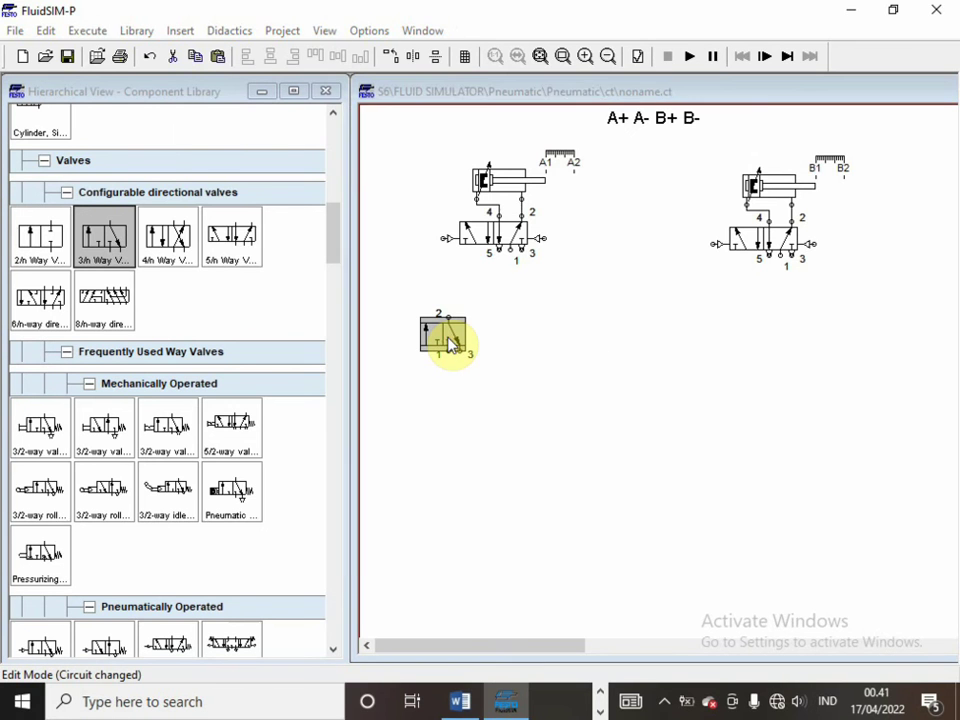
pyautogui.doubleClick(446, 337)
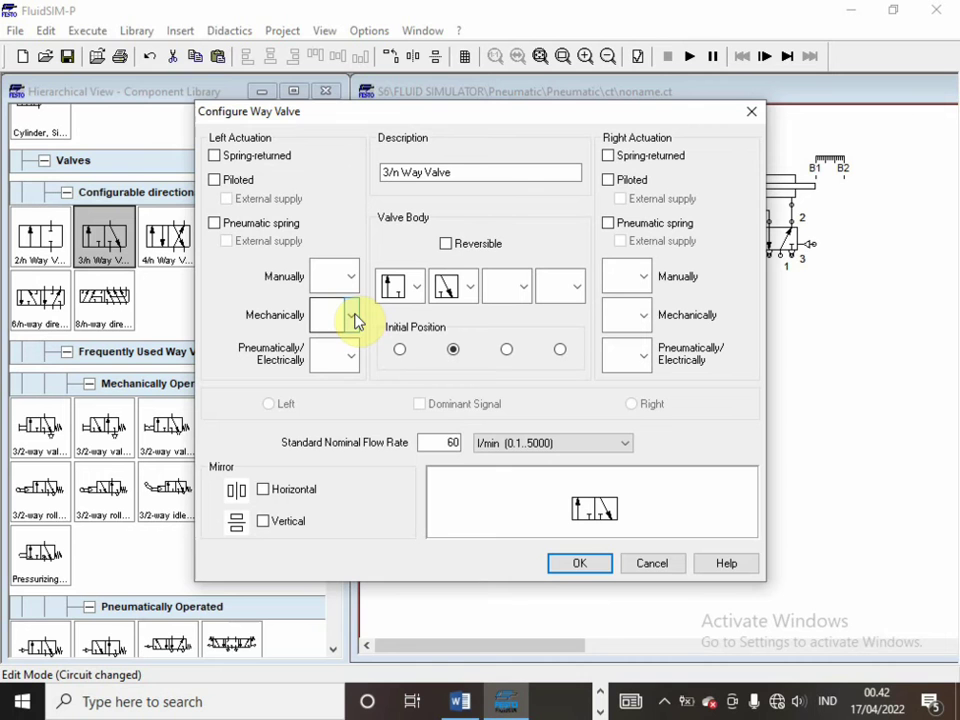
pyautogui.click(354, 317)
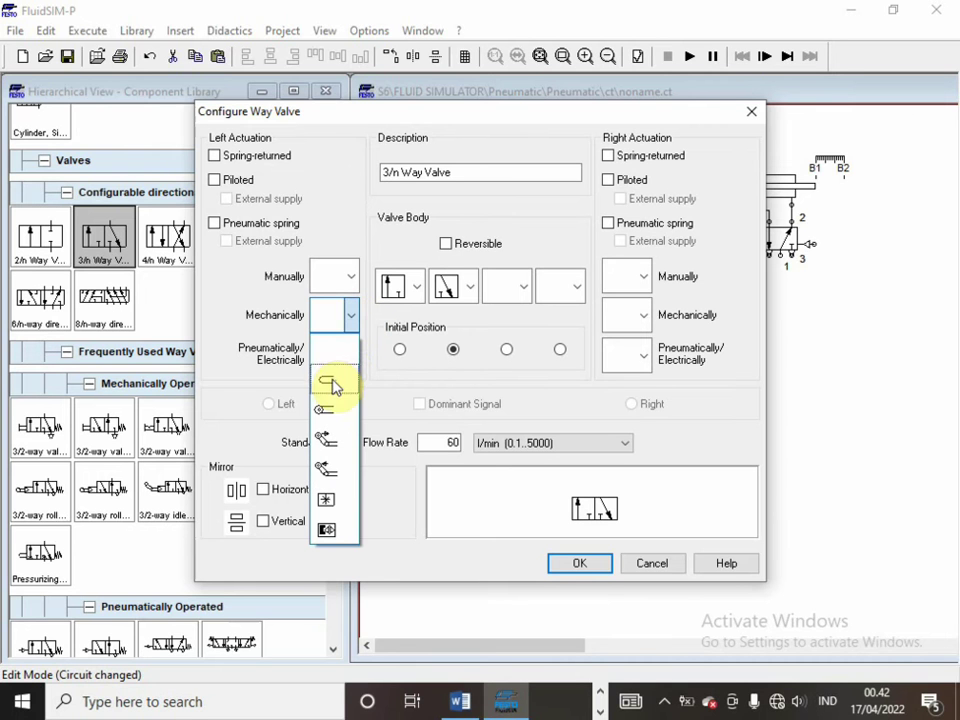
pyautogui.click(331, 412)
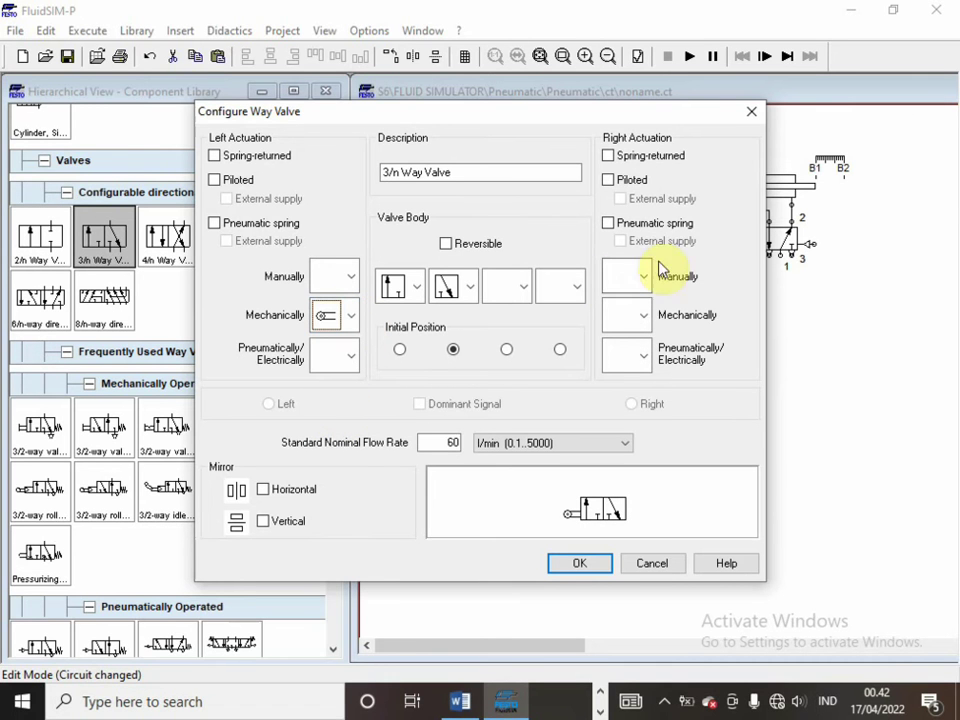
pyautogui.click(626, 162)
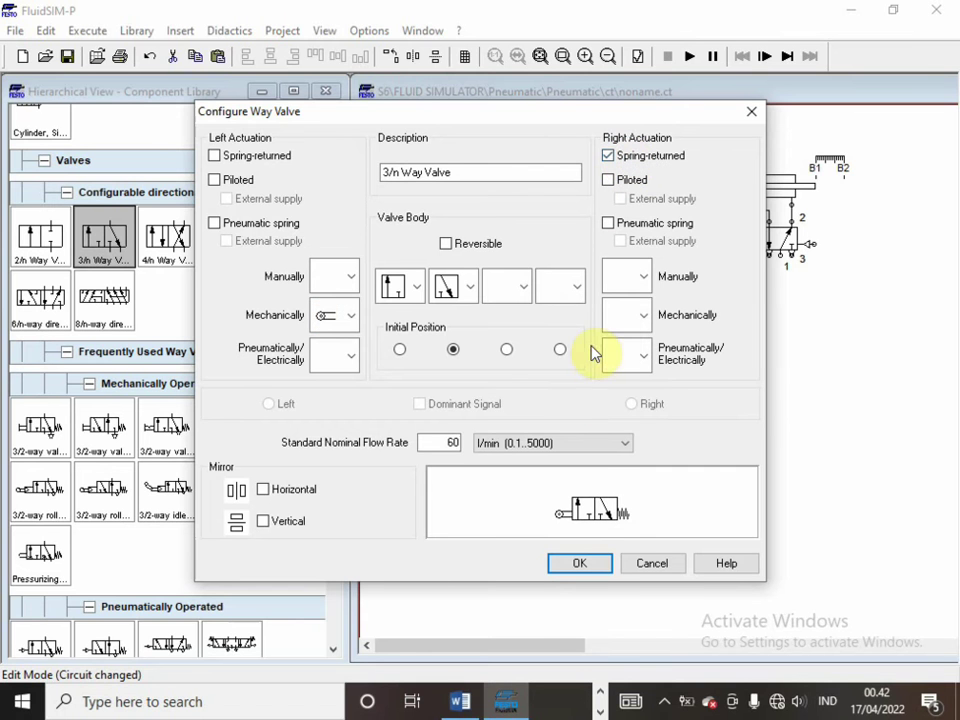
pyautogui.click(588, 563)
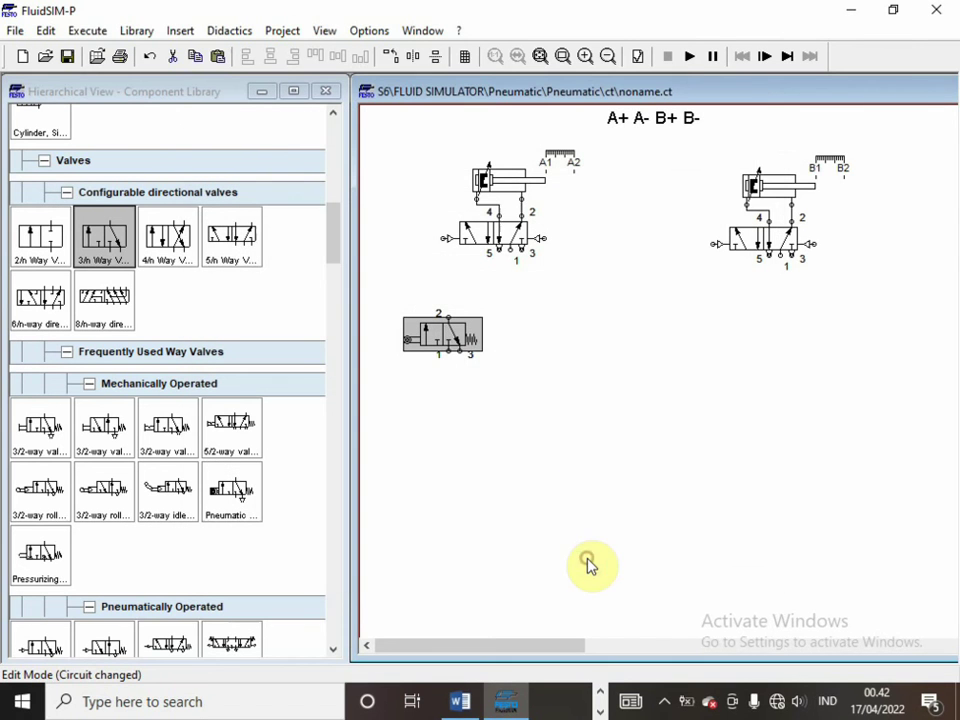
# Set the terminator of the 3/n way valve's port 3 to the exhaust triangle placed directly at the port
pyautogui.click(464, 347)
pyautogui.doubleClick(464, 347)
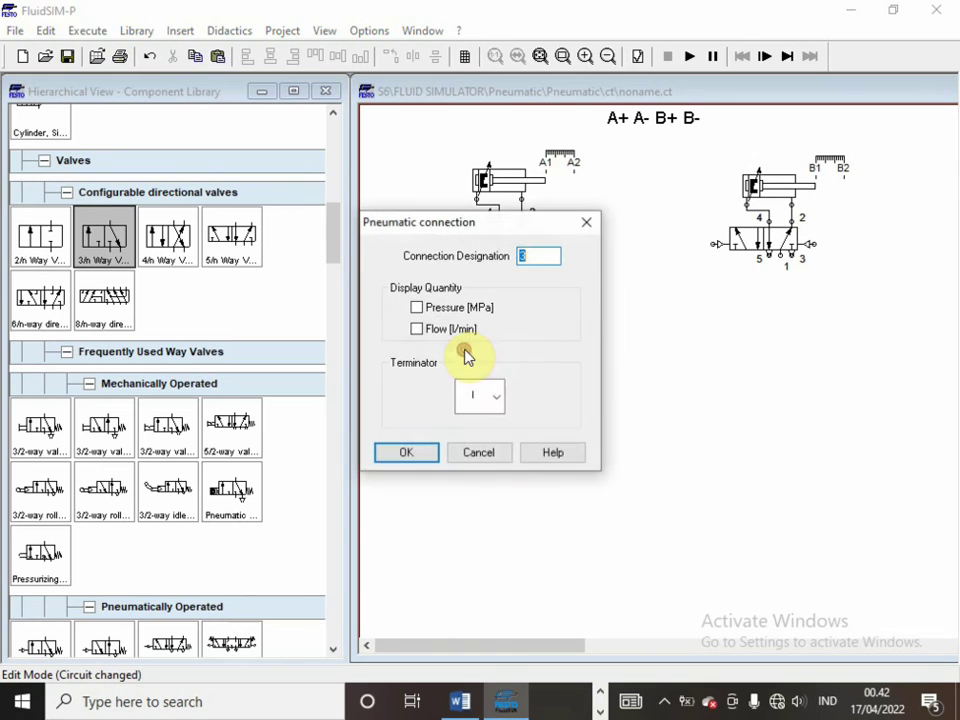
pyautogui.click(488, 395)
pyautogui.click(470, 485)
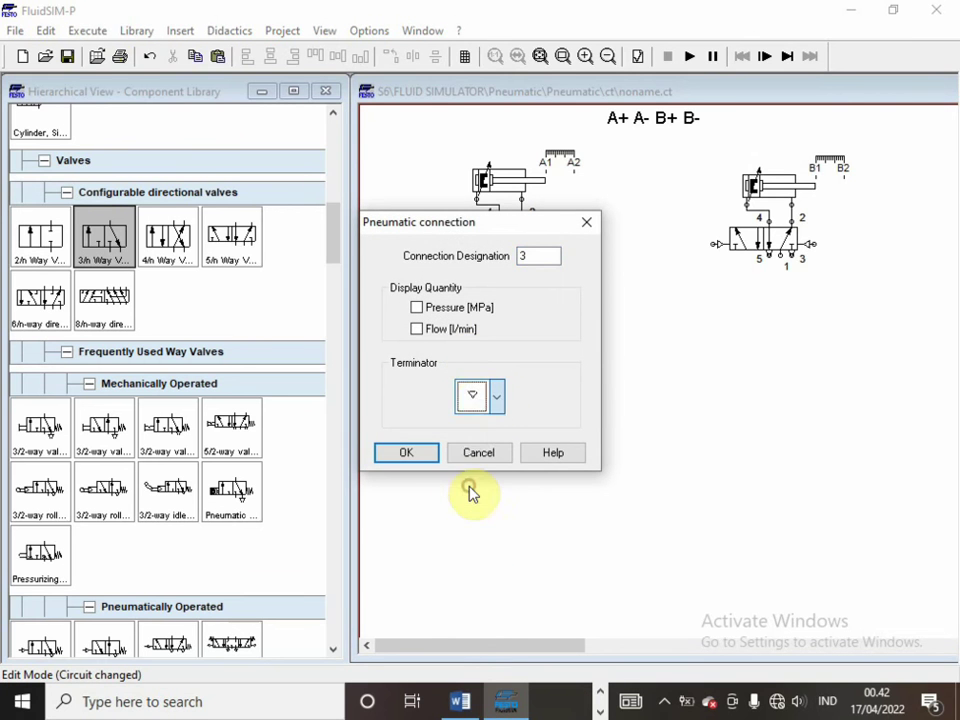
pyautogui.press('Return')
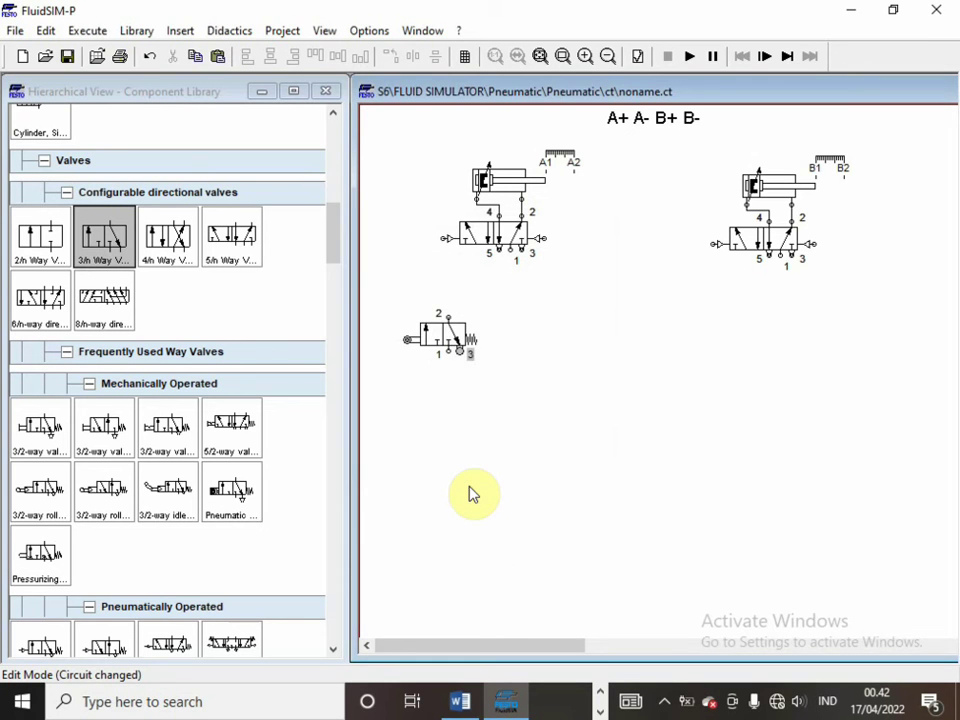
# Make four copies of the configured roller-operated 3/n way valve
pyautogui.click(449, 341)
pyautogui.hotkey('ctrl', 'c')
pyautogui.hotkey('ctrl', 'v')
pyautogui.hotkey('ctrl', 'v')
pyautogui.hotkey('ctrl', 'v')
pyautogui.hotkey('ctrl', 'v')
pyautogui.hotkey('ctrl', 'v')
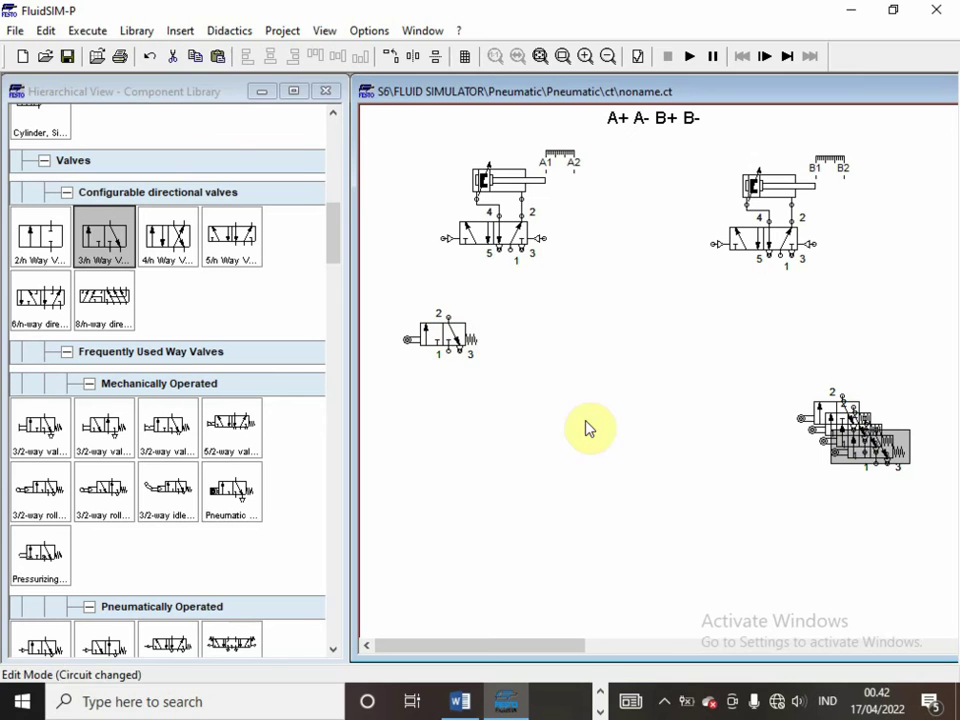
# Position the original 3/n way valve and one copy side by side below the left and right ends of the first 5/n way valve
pyautogui.moveTo(826, 427); pyautogui.dragTo(792, 428)
pyautogui.moveTo(872, 452); pyautogui.dragTo(550, 338)
pyautogui.click(855, 477)
pyautogui.click(852, 456)
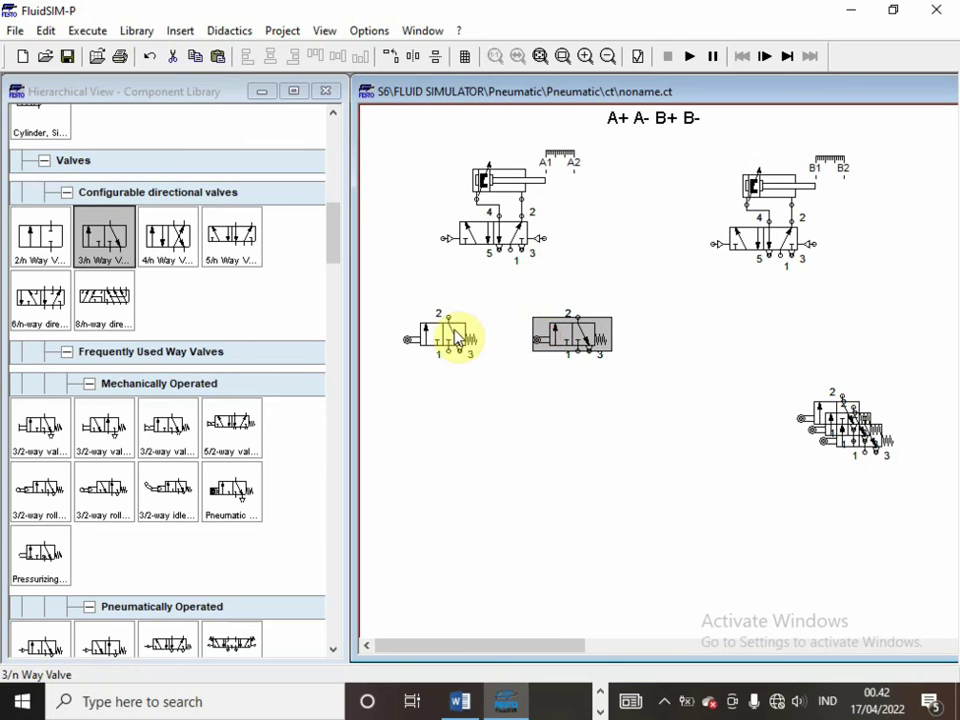
pyautogui.moveTo(452, 332); pyautogui.dragTo(427, 327)
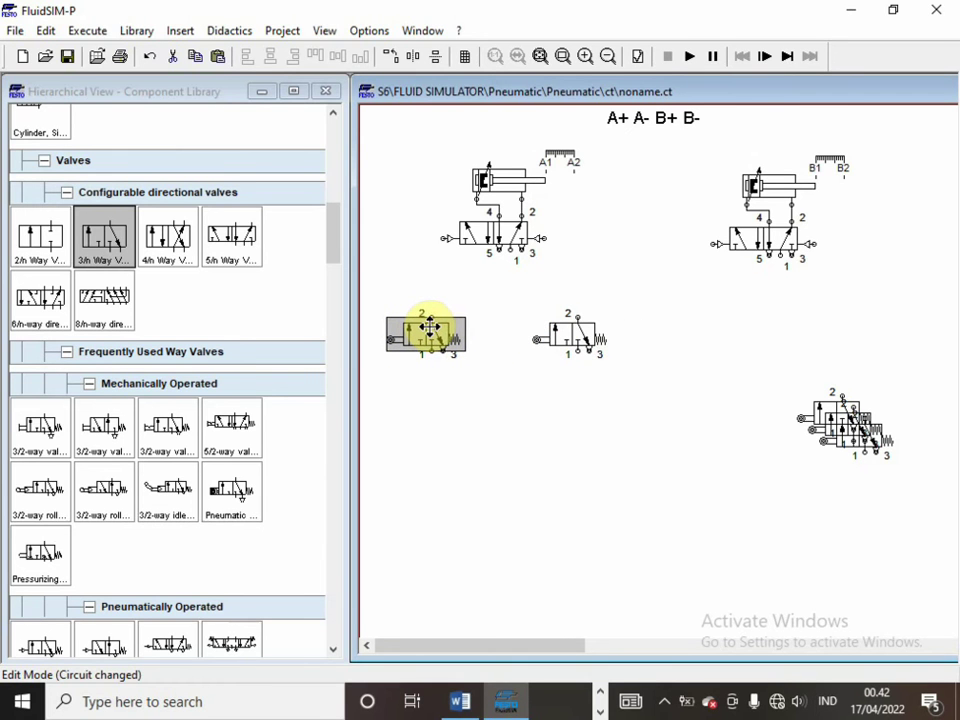
pyautogui.click(567, 336)
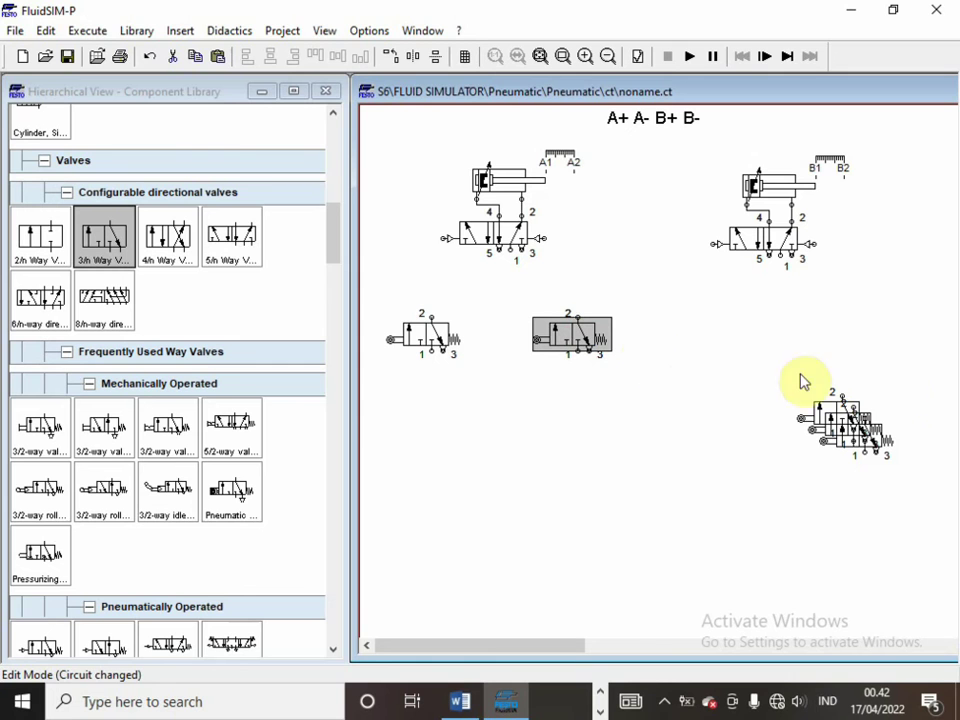
# Place two more 3/n way valve copies below the left and right ends of the second 5/n way valve, and the last copy beneath the row
pyautogui.click(848, 440)
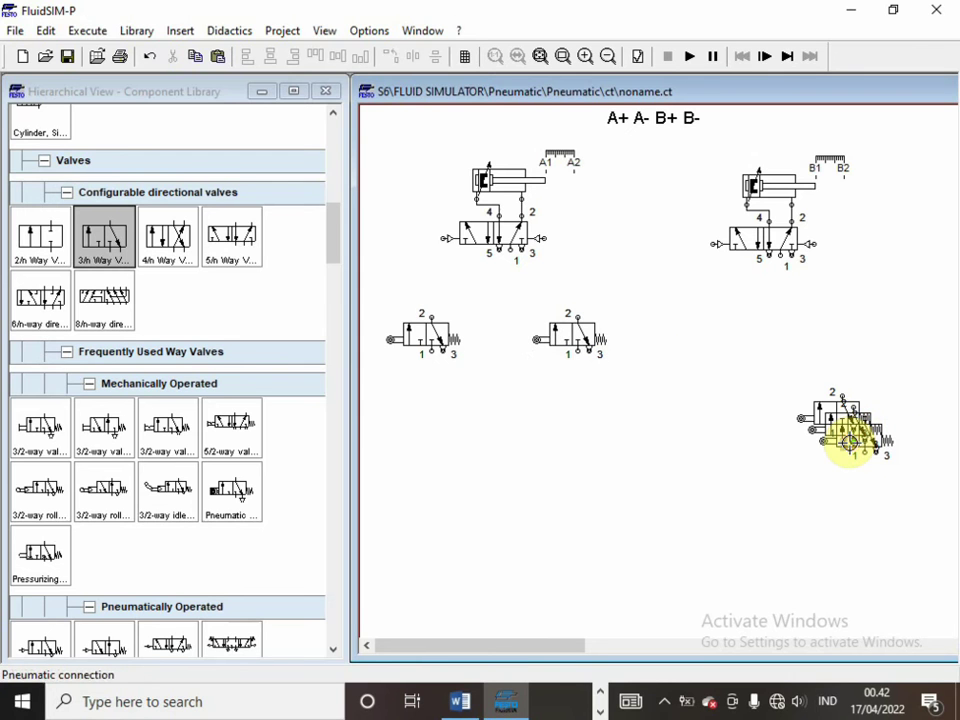
pyautogui.click(841, 447)
pyautogui.moveTo(848, 450); pyautogui.dragTo(685, 351)
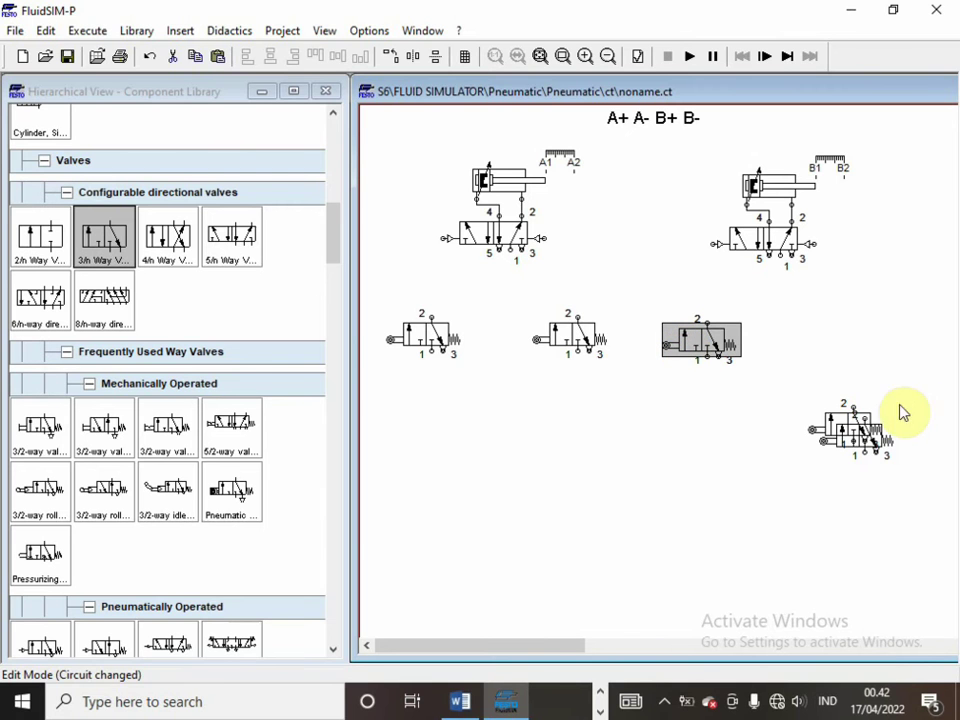
pyautogui.click(838, 424)
pyautogui.moveTo(836, 422); pyautogui.dragTo(851, 338)
pyautogui.click(850, 437)
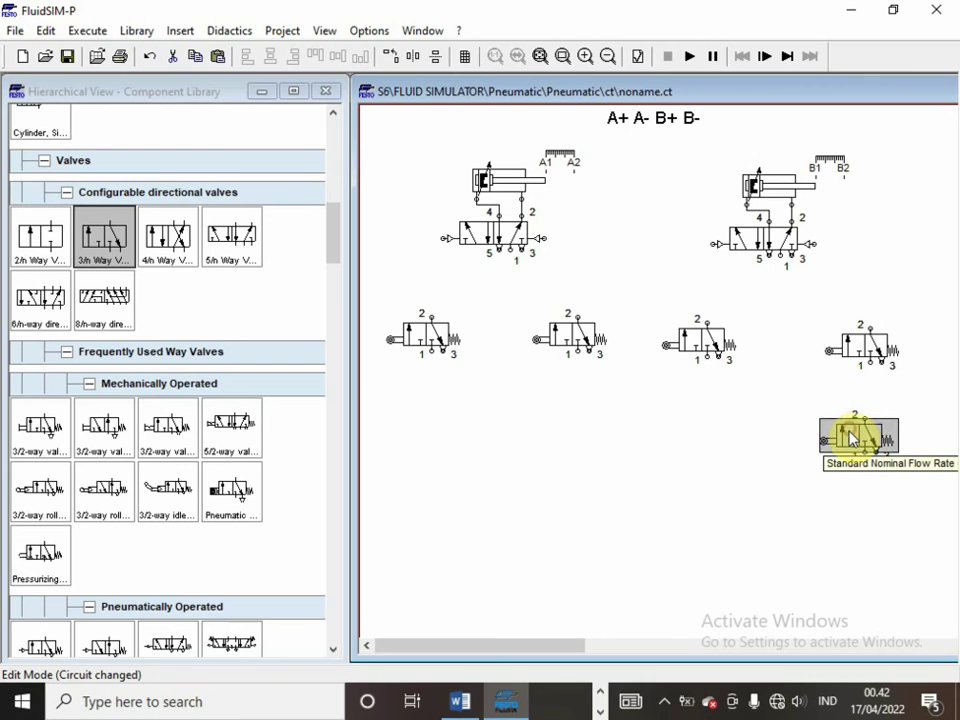
pyautogui.moveTo(850, 437); pyautogui.dragTo(603, 521)
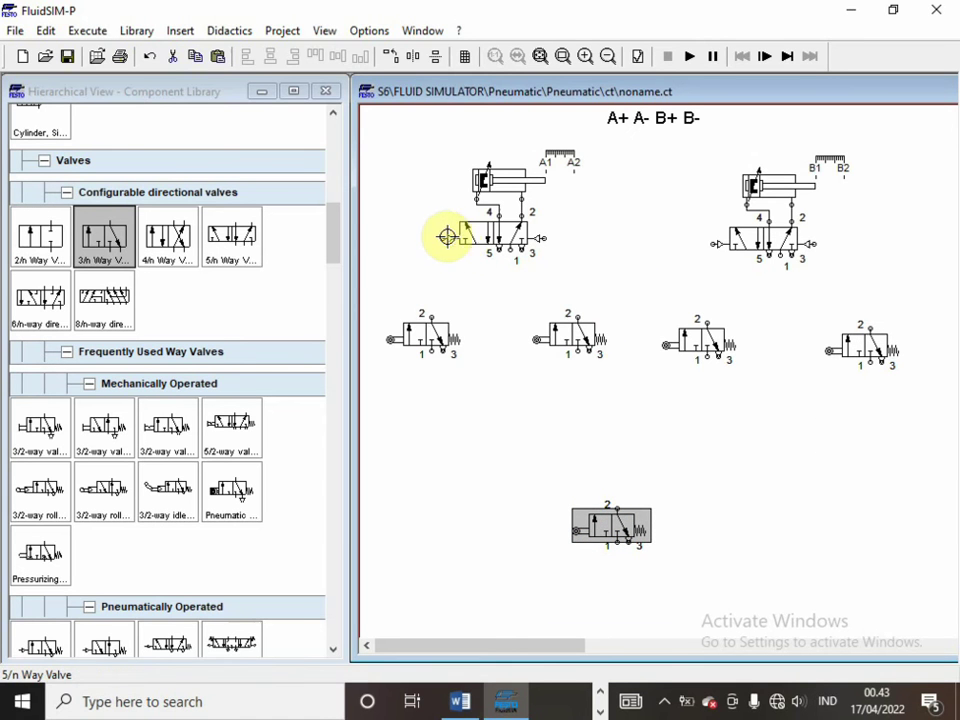
# Connect the left and right pilot ports of both 5/n way valves to port 2 of the 3/n way valve below each one
pyautogui.moveTo(447, 236)
pyautogui.mouseDown()
pyautogui.moveTo(439, 231)
pyautogui.moveTo(411, 321)
pyautogui.moveTo(429, 317)
pyautogui.mouseUp()
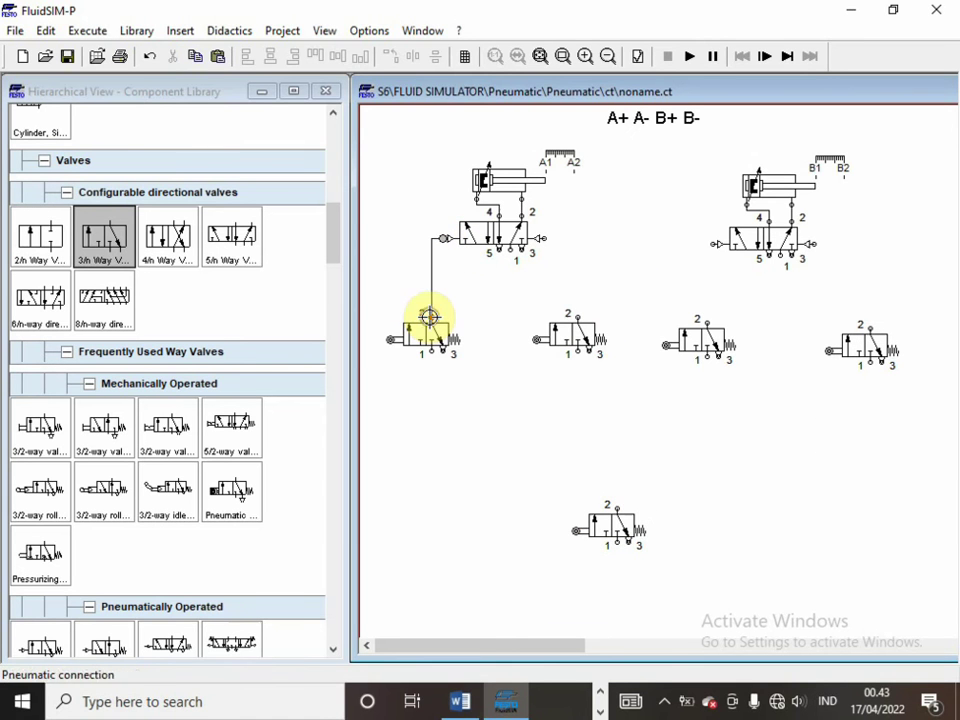
pyautogui.moveTo(548, 240); pyautogui.dragTo(578, 321)
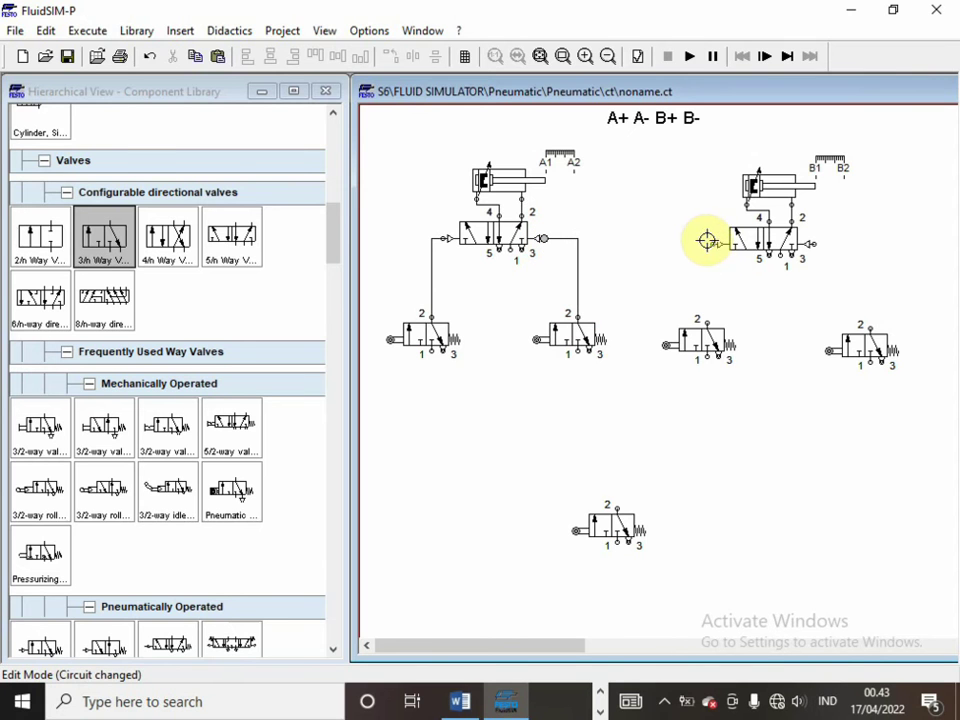
pyautogui.moveTo(707, 240); pyautogui.dragTo(707, 321)
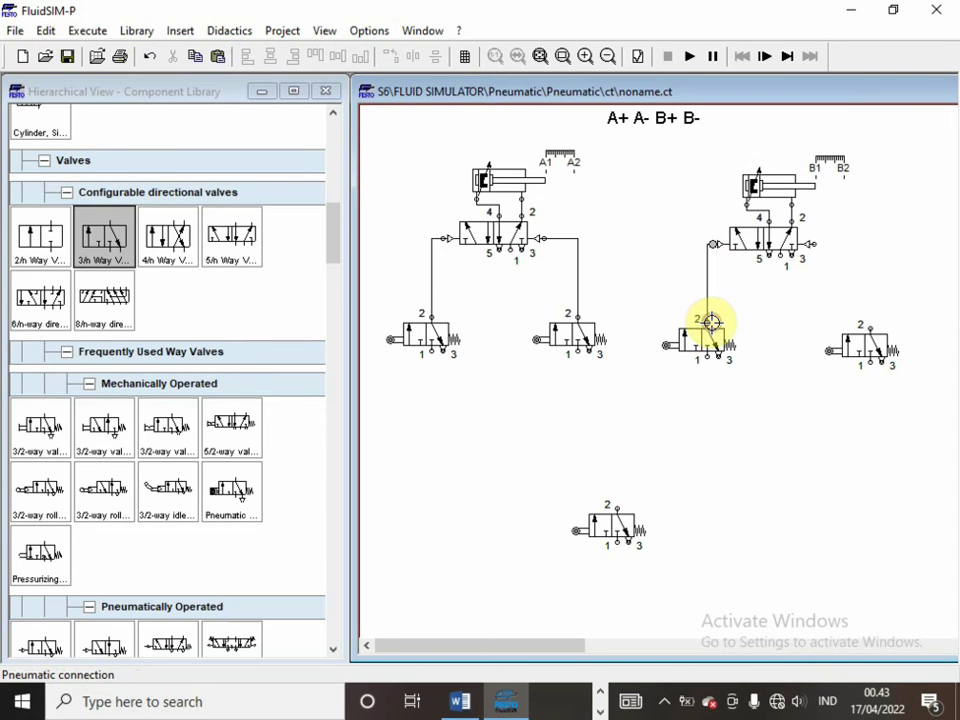
pyautogui.moveTo(815, 244); pyautogui.dragTo(874, 327)
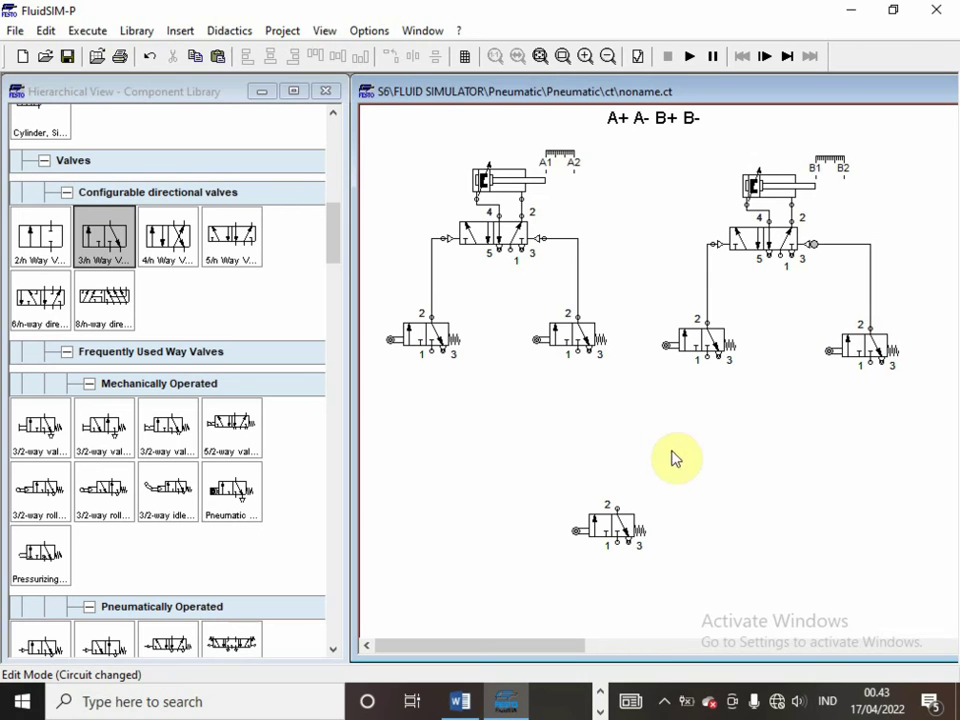
# Move the spare 3/n way valve below the leftmost roller valve and replace its left roller actuation with plain manual actuation
pyautogui.moveTo(615, 520); pyautogui.dragTo(417, 427)
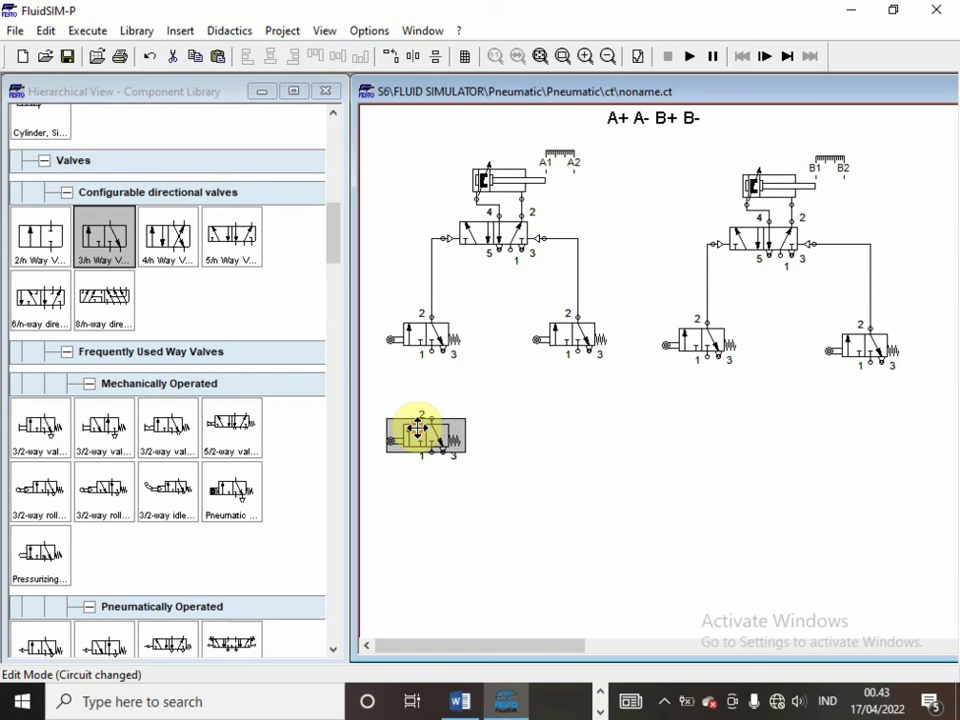
pyautogui.doubleClick(427, 437)
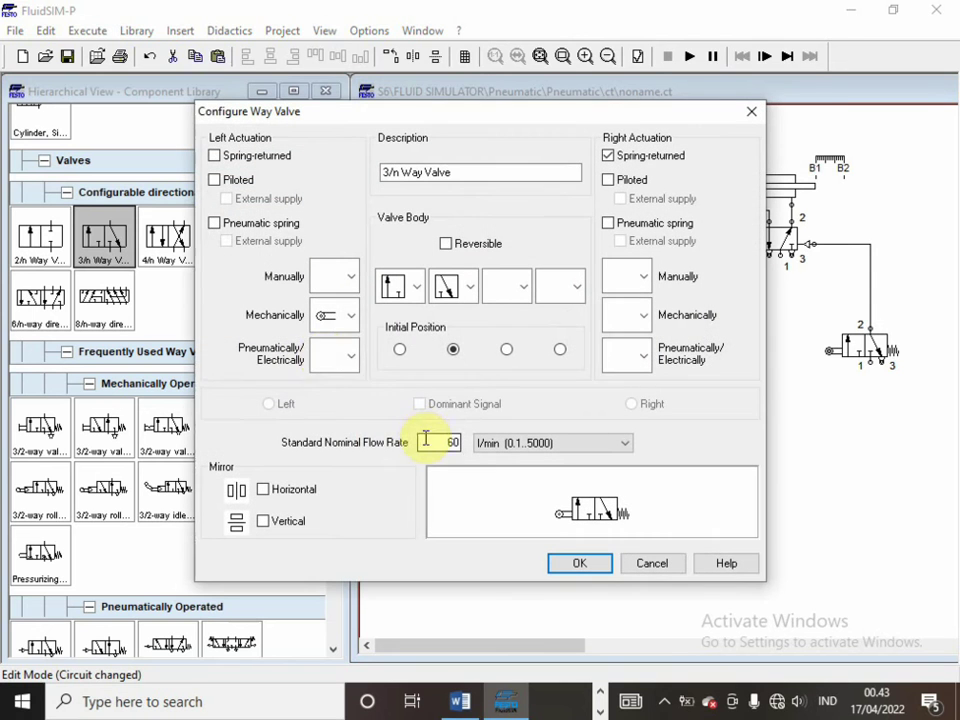
pyautogui.click(338, 318)
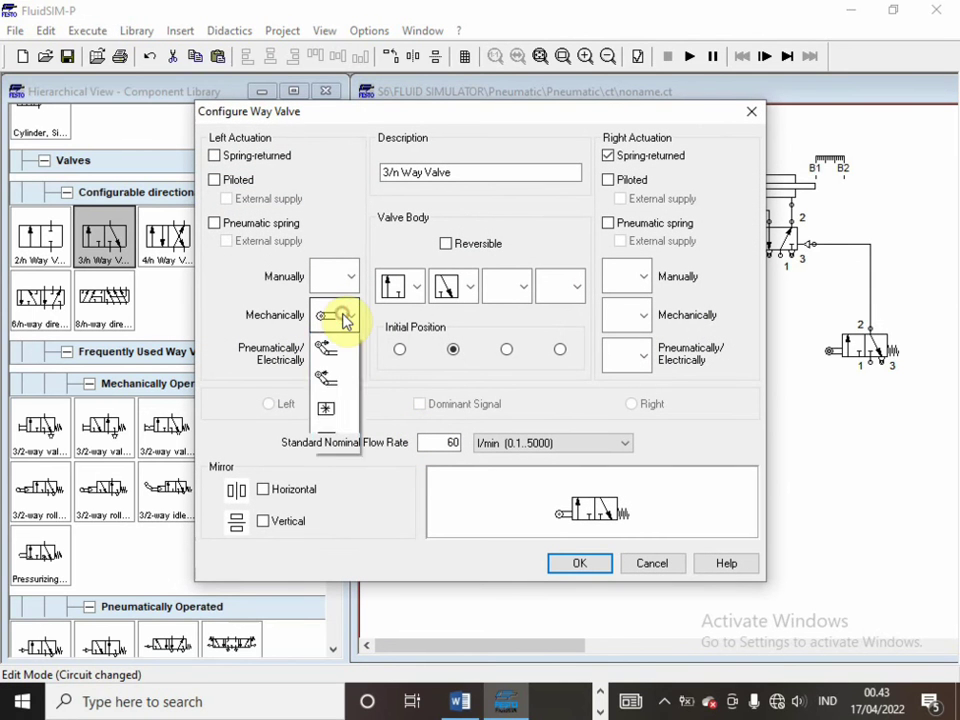
pyautogui.click(337, 360)
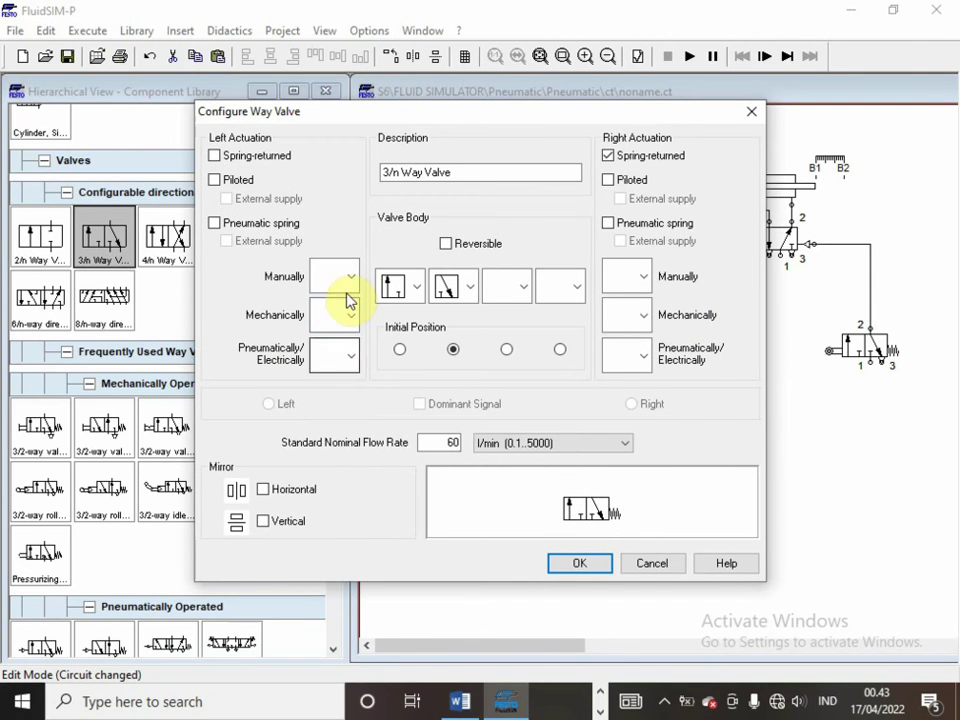
pyautogui.click(350, 287)
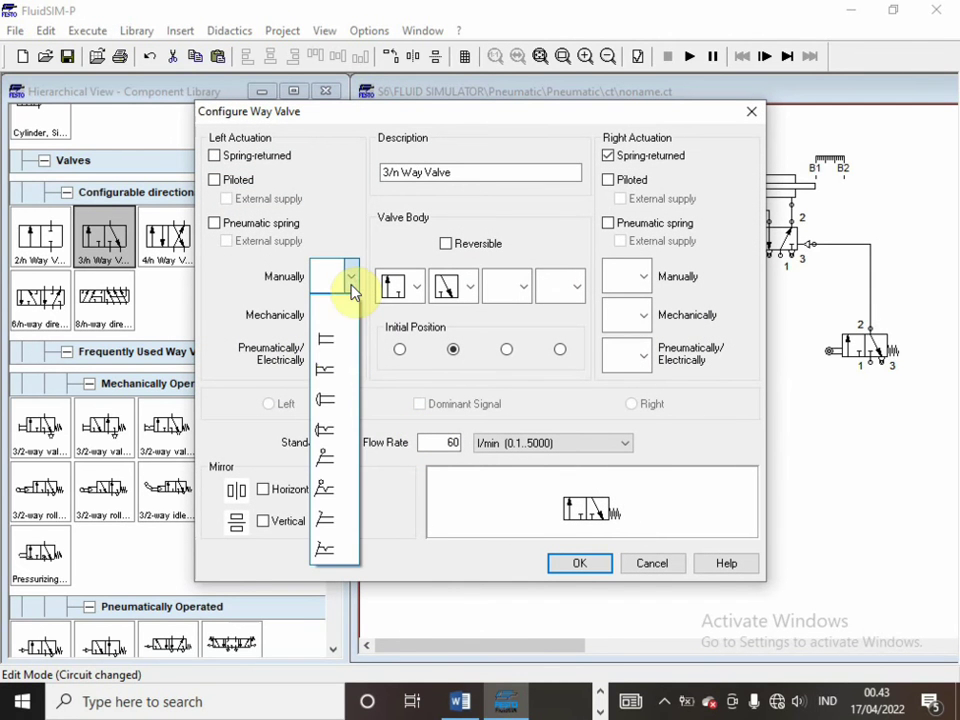
pyautogui.click(336, 349)
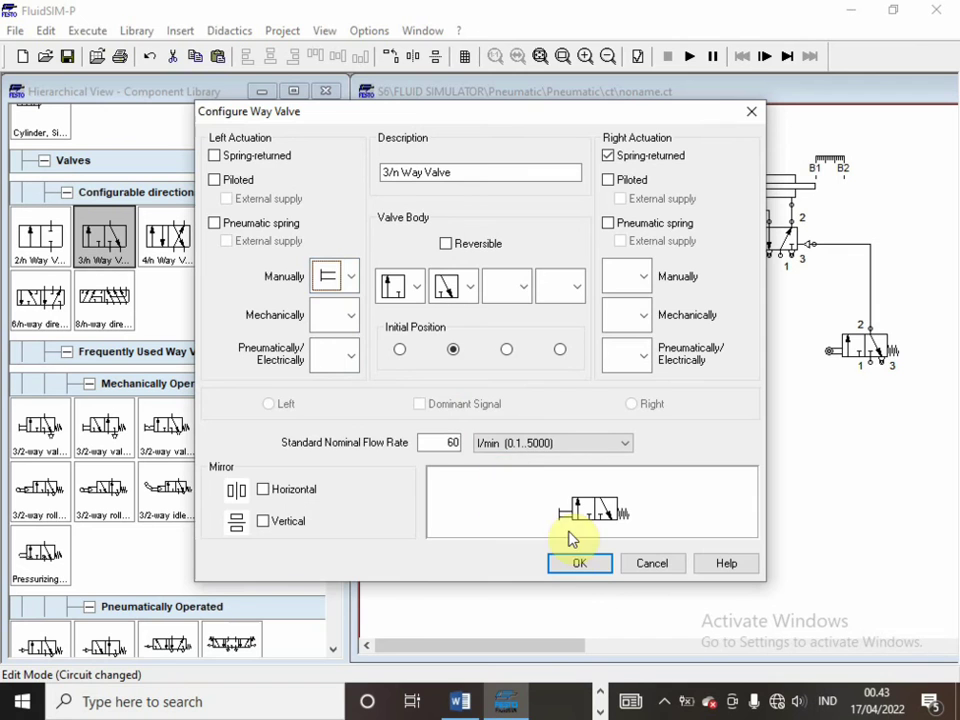
pyautogui.click(578, 564)
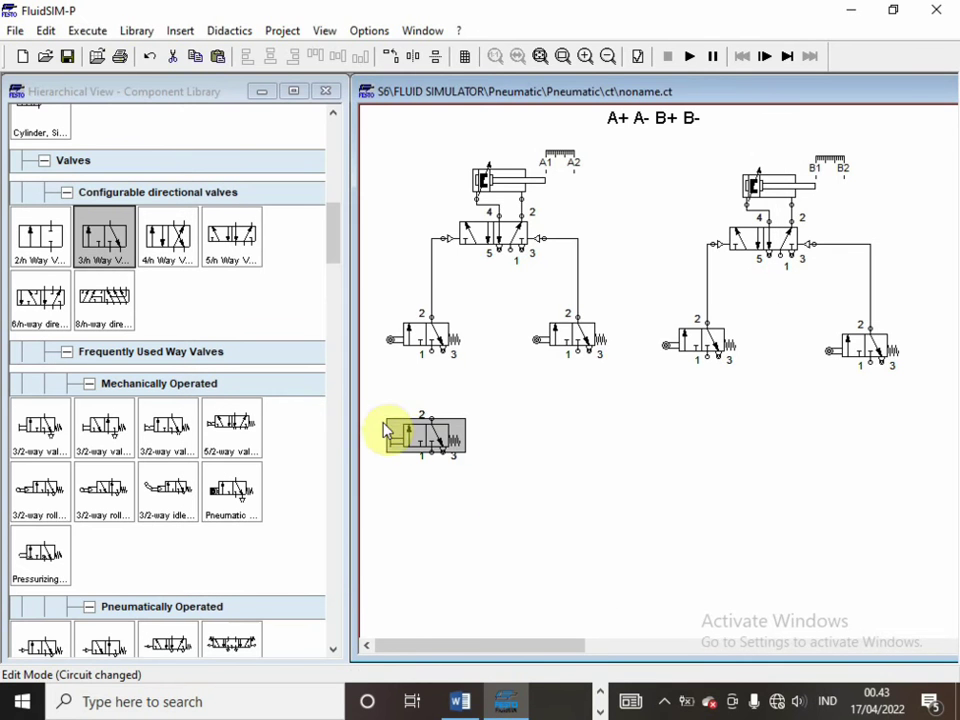
# Align the manually operated valve directly under the leftmost roller valve and connect its port 2 to the roller valve's port 1
pyautogui.moveTo(413, 440); pyautogui.dragTo(434, 462)
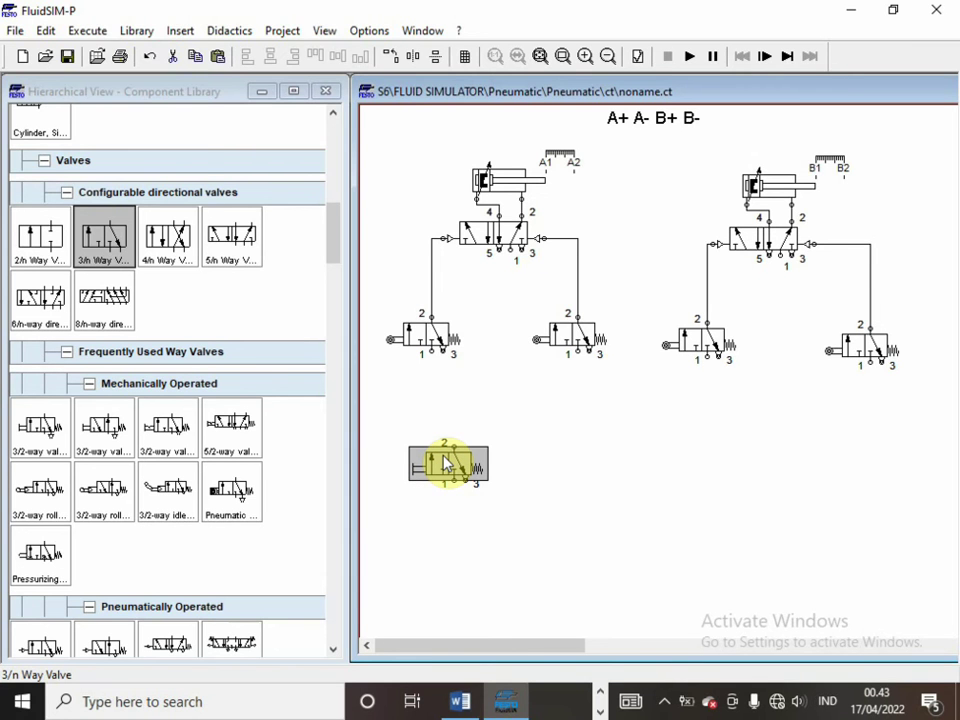
pyautogui.rightClick(447, 463)
pyautogui.click(502, 437)
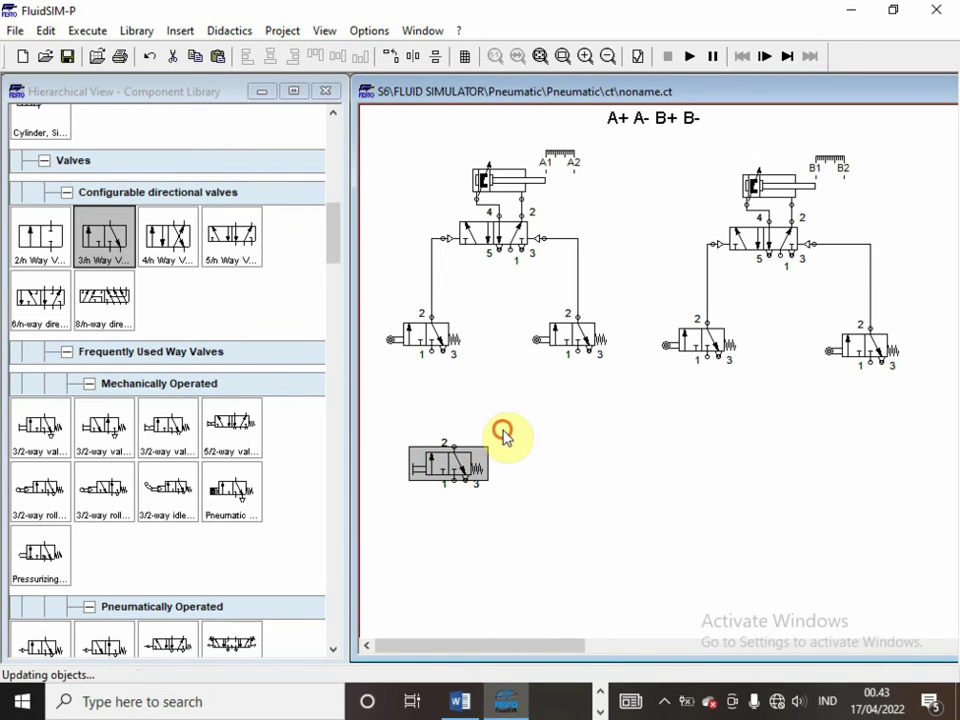
pyautogui.click(455, 465)
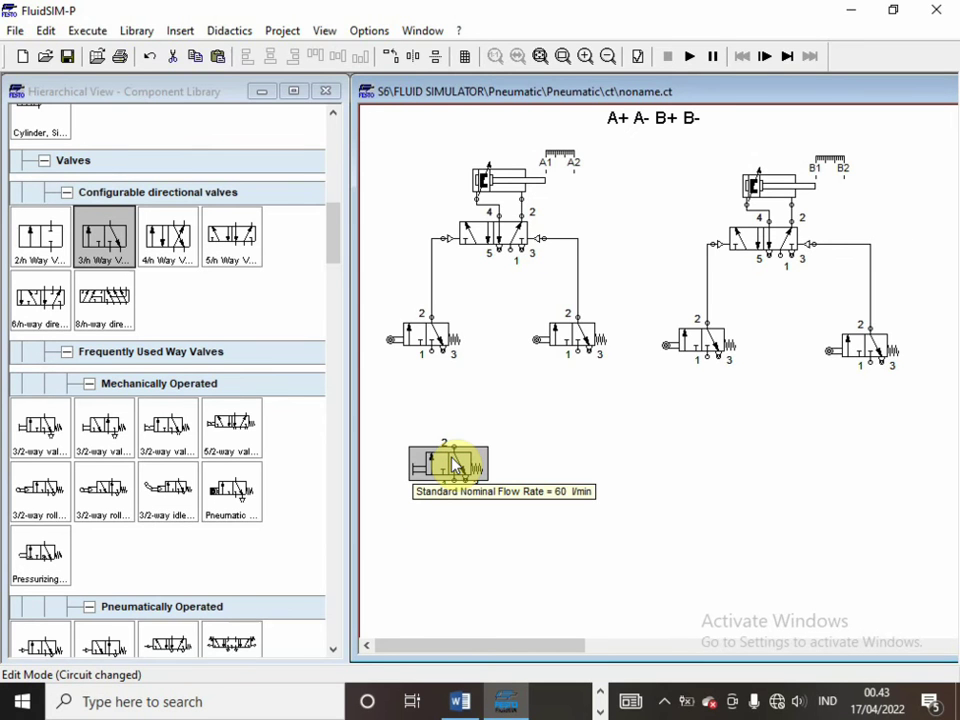
pyautogui.moveTo(455, 465); pyautogui.dragTo(424, 421)
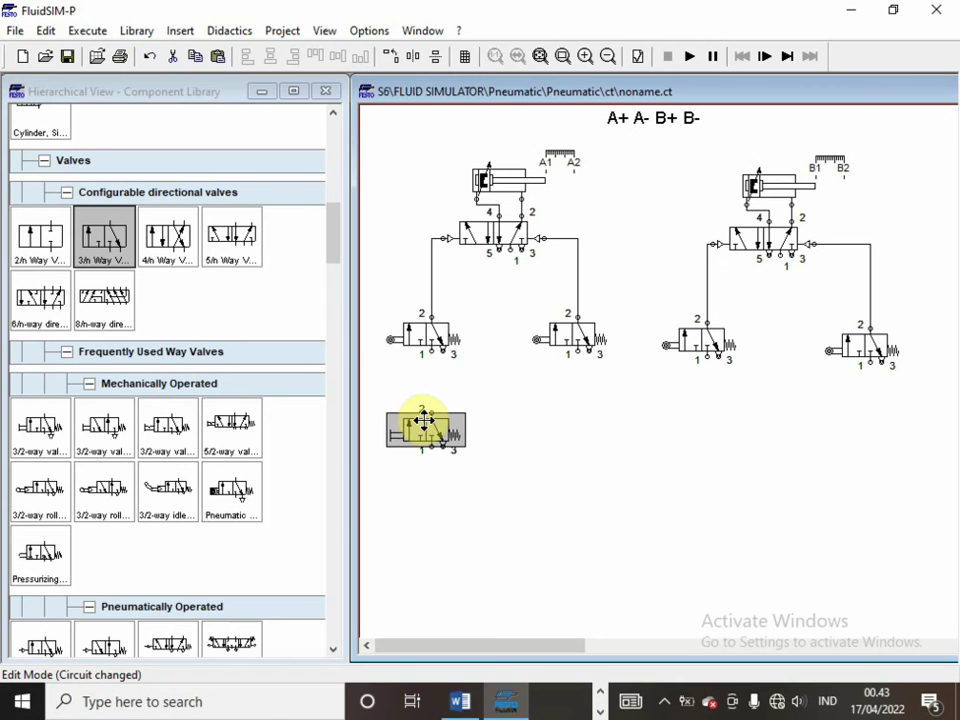
pyautogui.click(423, 354)
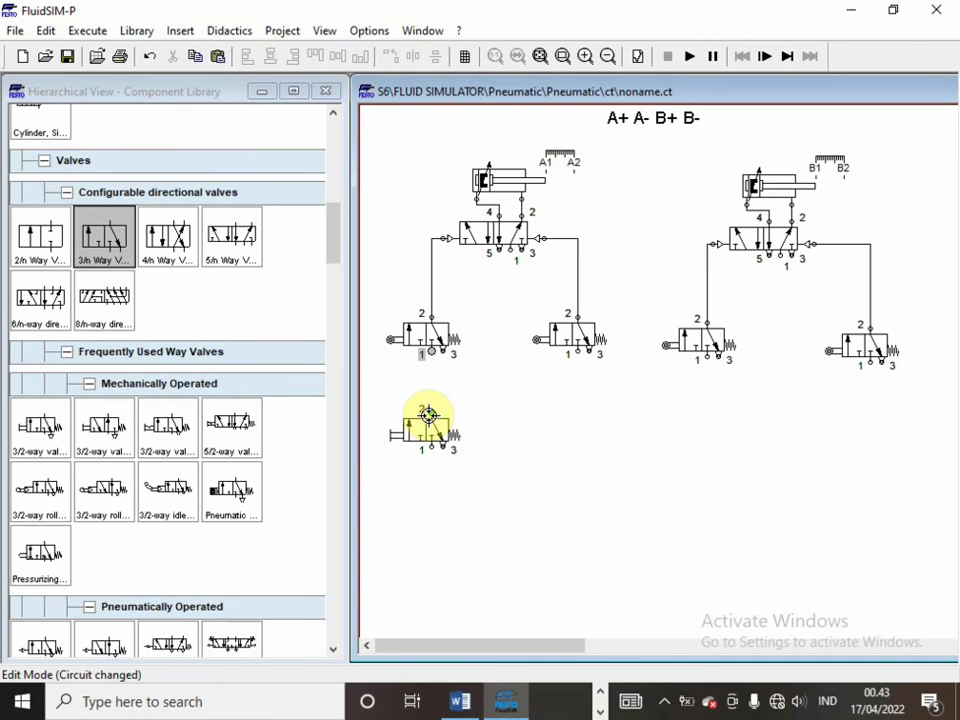
pyautogui.moveTo(428, 415); pyautogui.dragTo(428, 415)
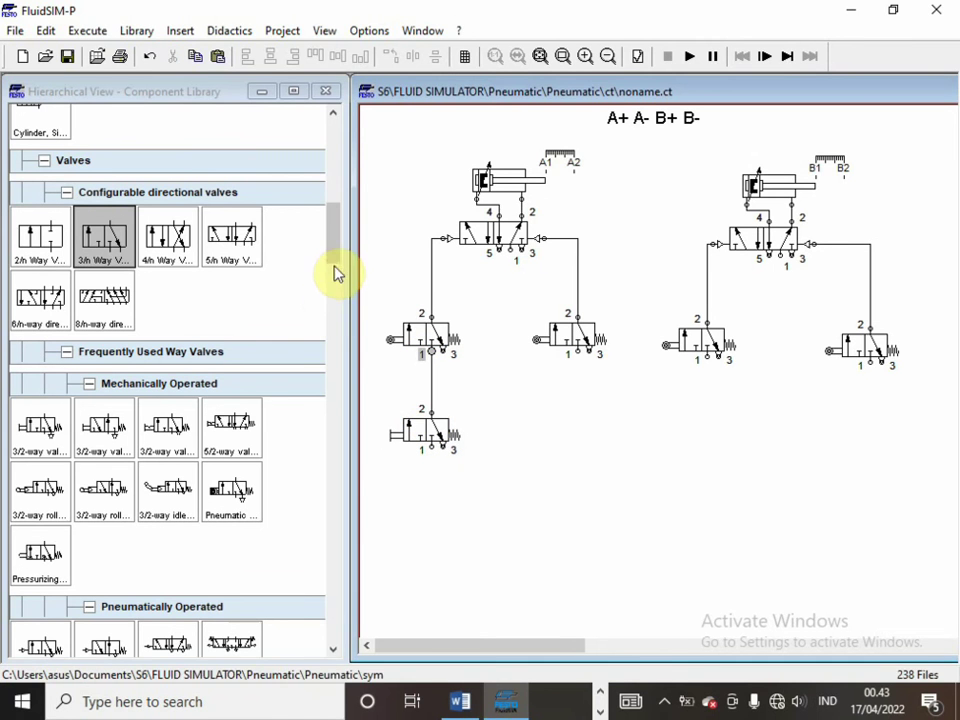
# Place a compressed air supply below the circuit and connect the manually operated 3/n way valve's port 1 to it
pyautogui.moveTo(333, 257); pyautogui.dragTo(332, 156)
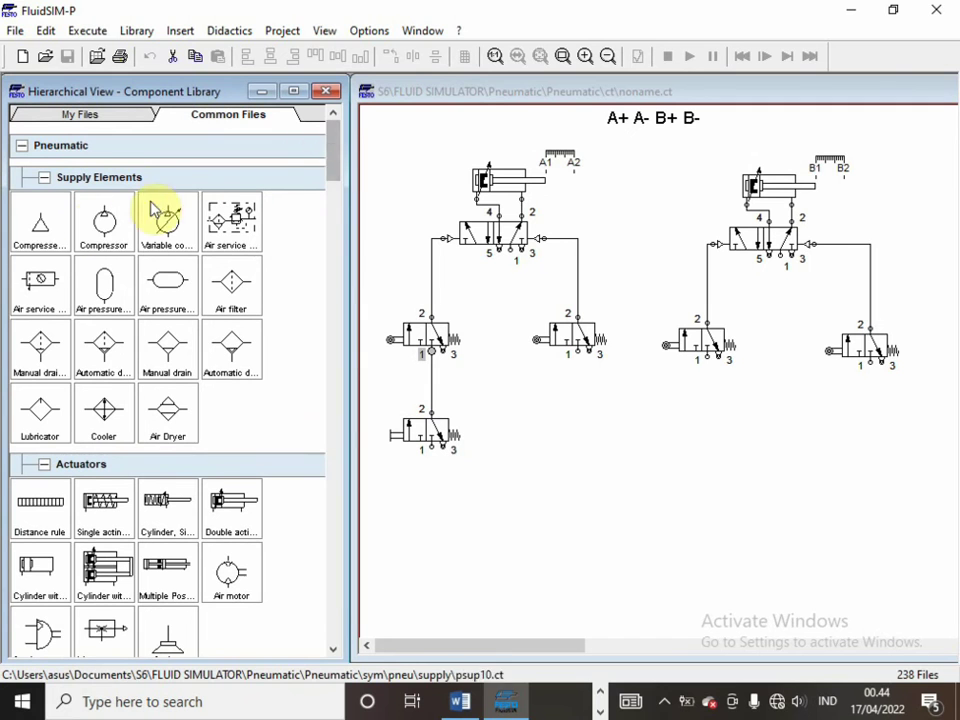
pyautogui.moveTo(38, 242); pyautogui.dragTo(641, 548)
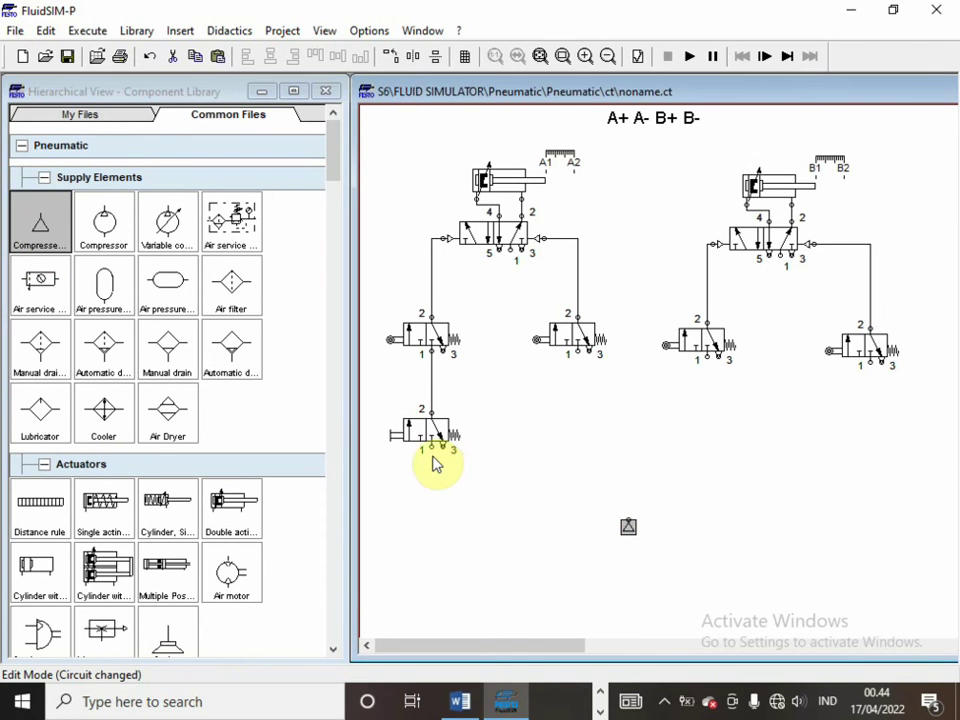
pyautogui.moveTo(430, 445); pyautogui.dragTo(629, 517)
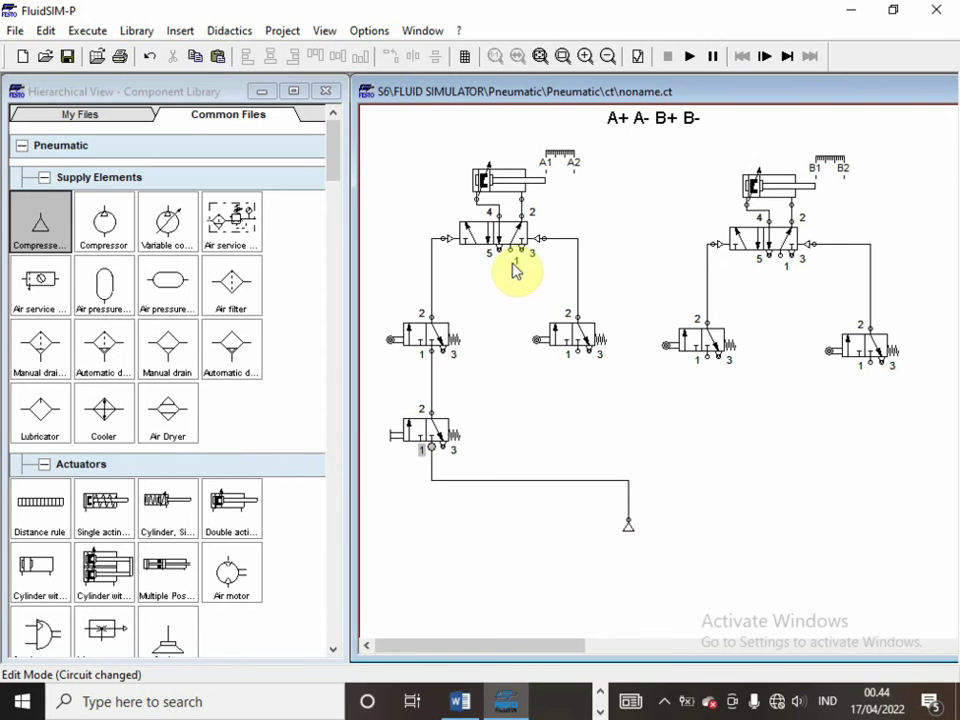
# Connect port 1 of both 5/n way valves and of the three remaining roller valves to the compressed air supply line
pyautogui.moveTo(509, 284); pyautogui.dragTo(510, 481)
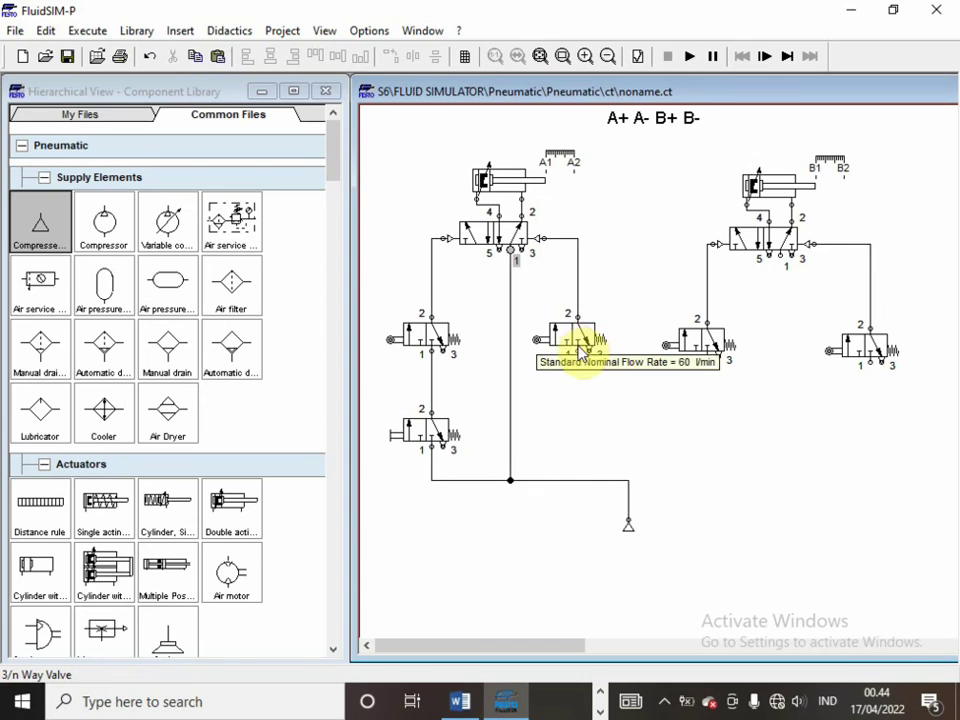
pyautogui.moveTo(576, 349); pyautogui.dragTo(578, 481)
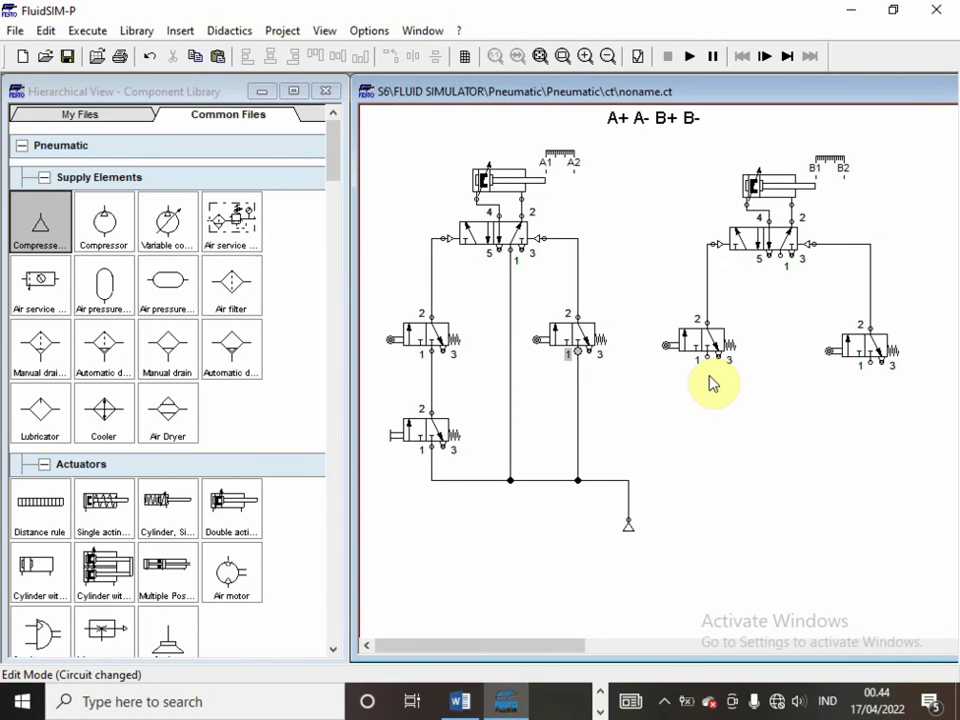
pyautogui.moveTo(707, 357); pyautogui.dragTo(628, 481)
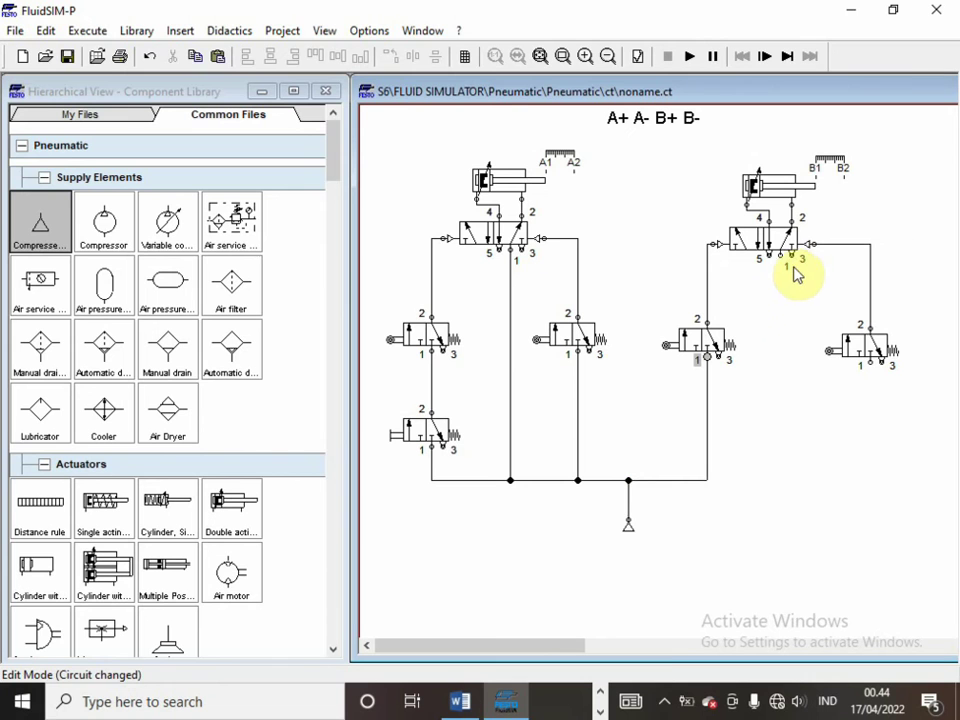
pyautogui.moveTo(778, 258); pyautogui.dragTo(707, 475)
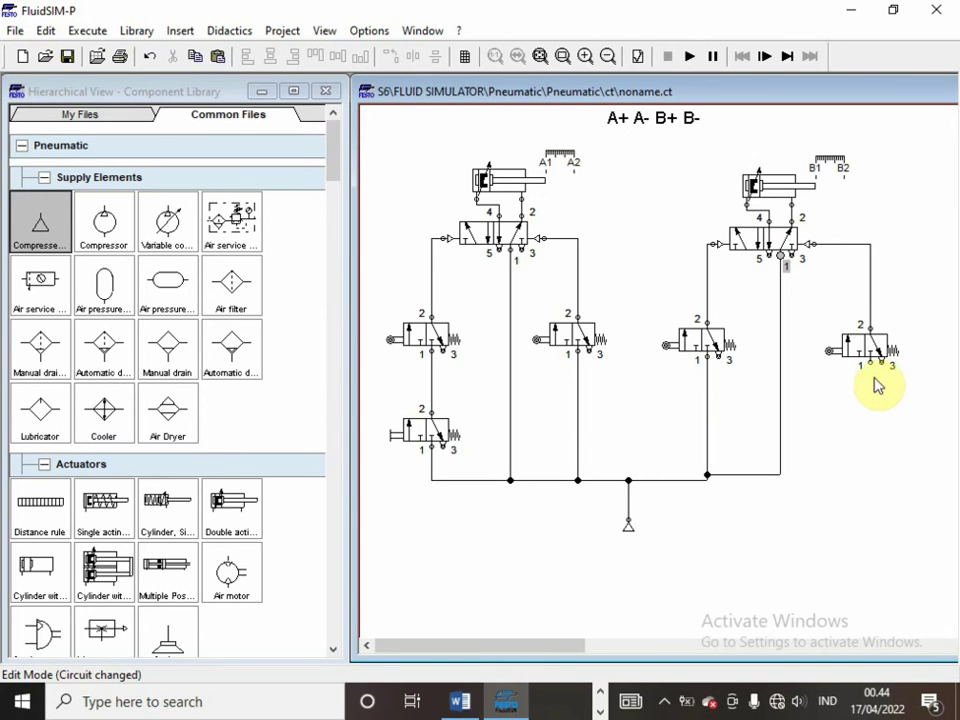
pyautogui.moveTo(866, 373); pyautogui.dragTo(764, 455)
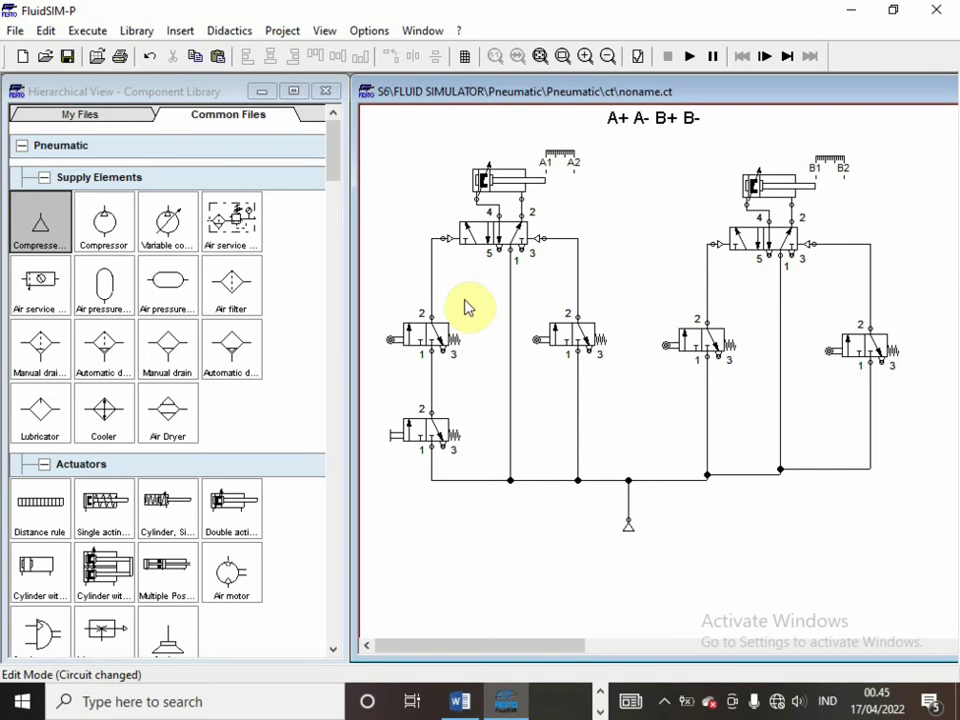
# Label the roller actuations of the first cylinder's two 3/n way valves B1 for the left one and A2 for the right one
pyautogui.doubleClick(392, 337)
pyautogui.write('B1')
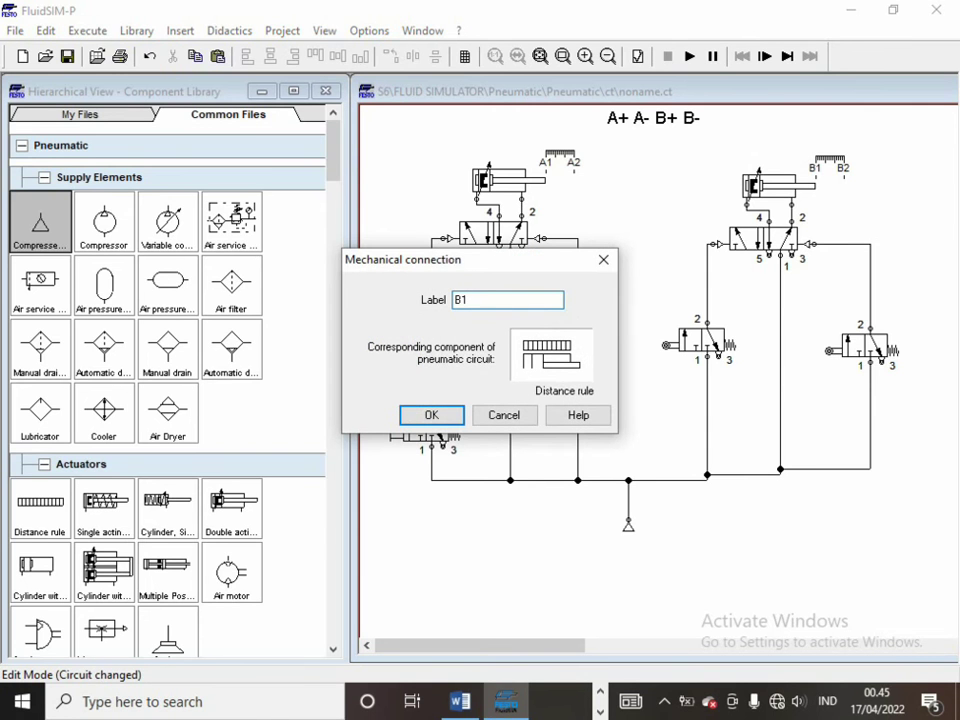
pyautogui.press('Return')
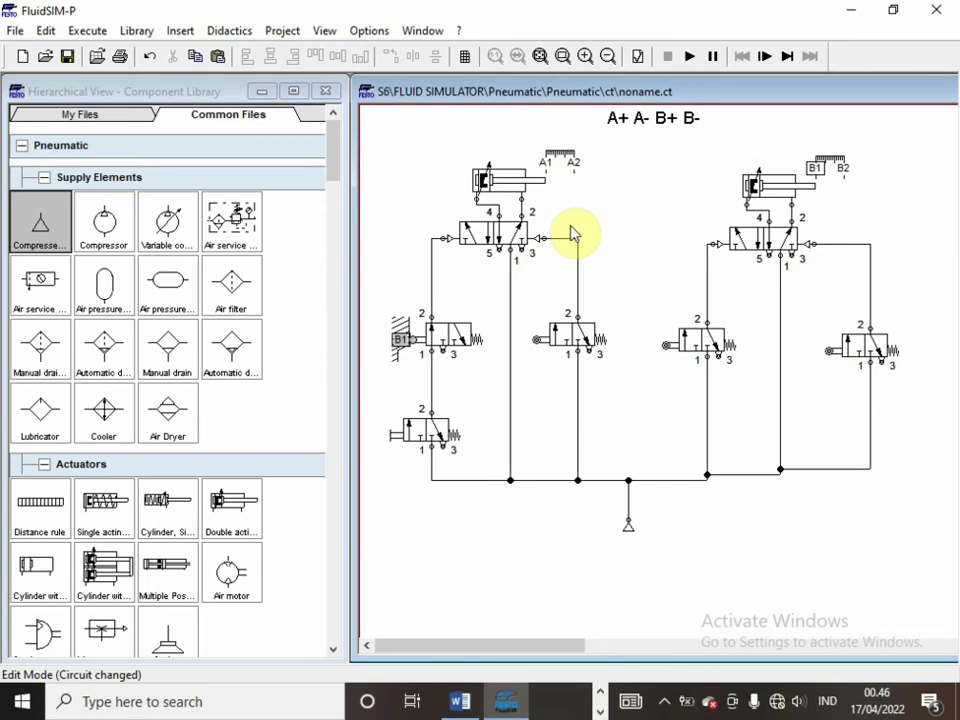
pyautogui.doubleClick(536, 340)
pyautogui.write('A2')
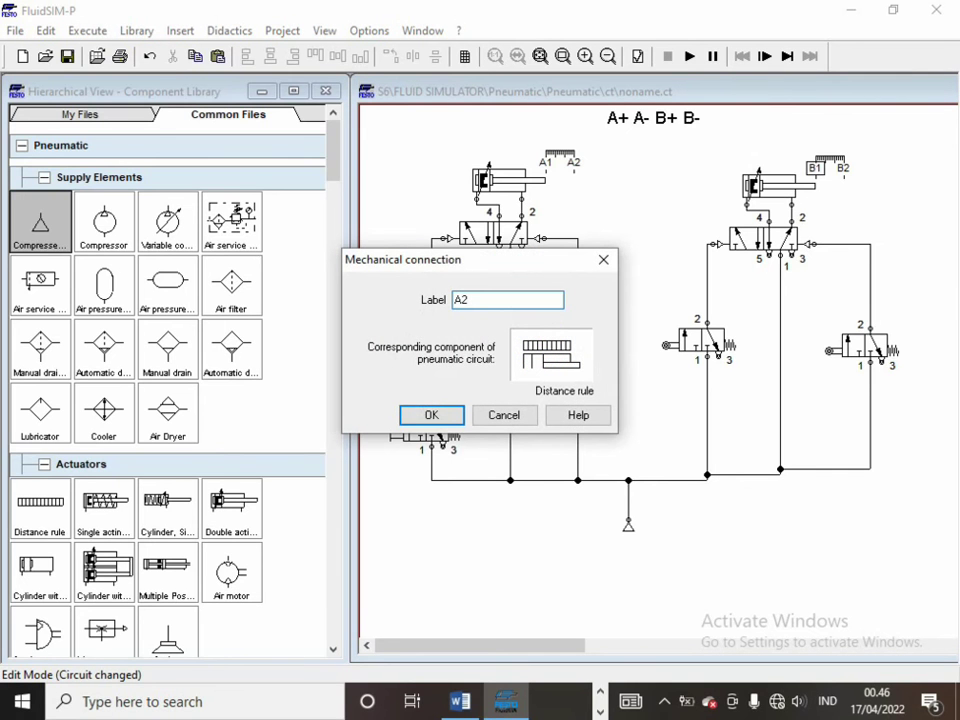
pyautogui.press('Return')
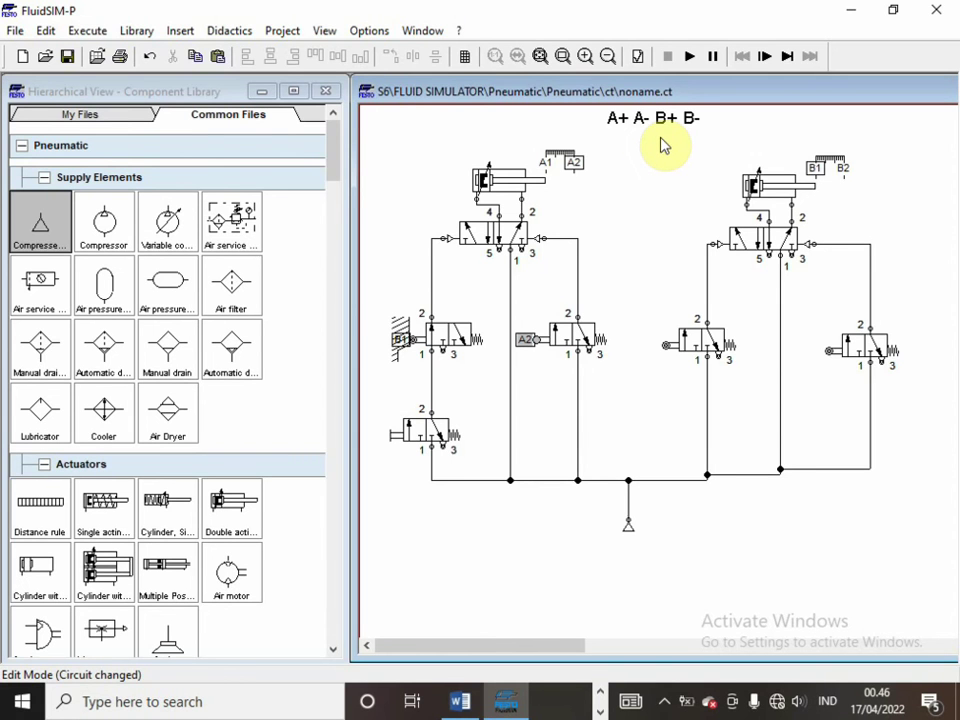
# Label the roller actuations of the second cylinder's two 3/n way valves A1 for the left one and B2 for the right one
pyautogui.doubleClick(665, 345)
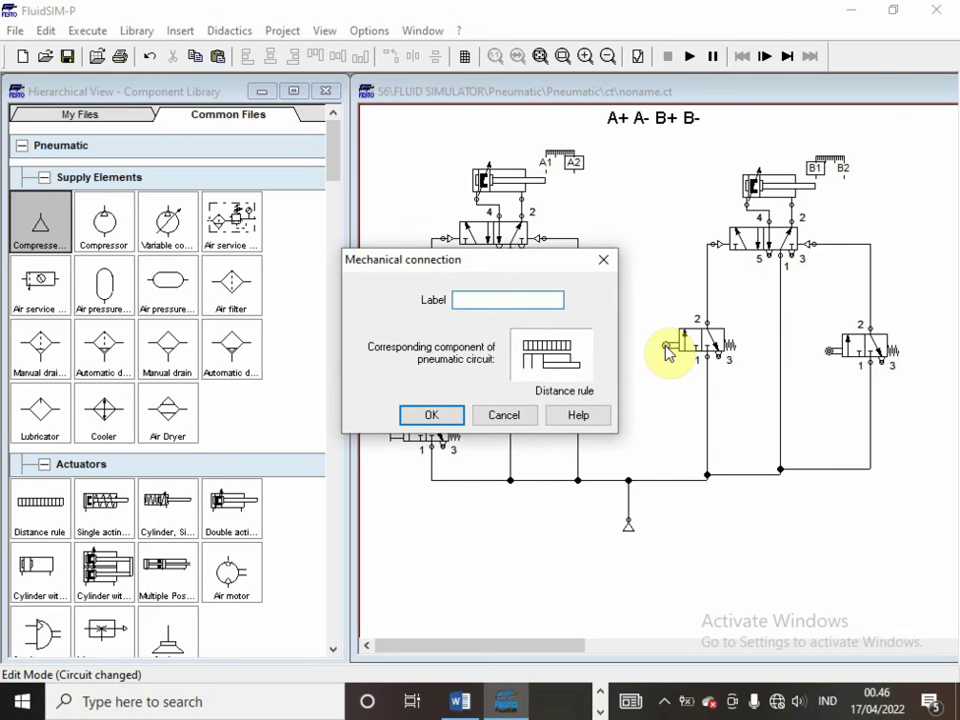
pyautogui.write('A1')
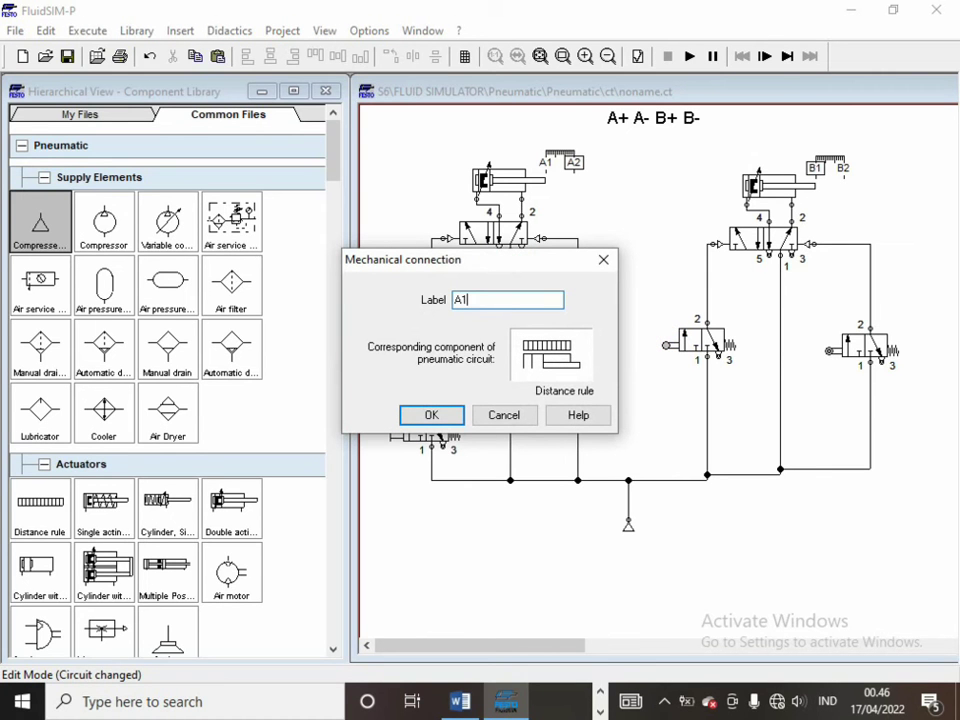
pyautogui.press('Return')
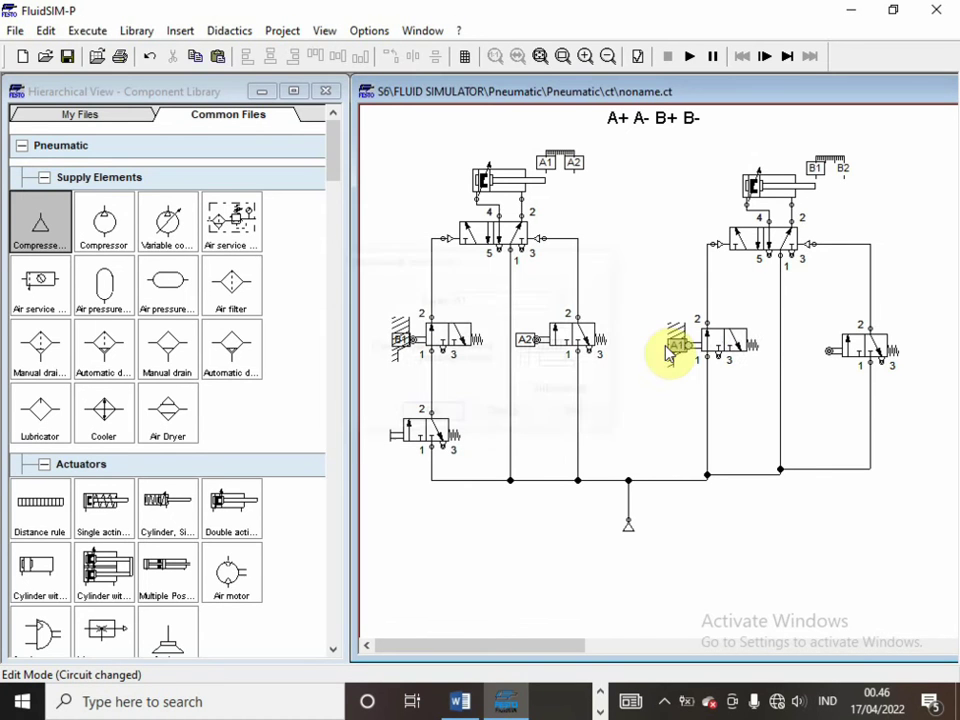
pyautogui.doubleClick(824, 353)
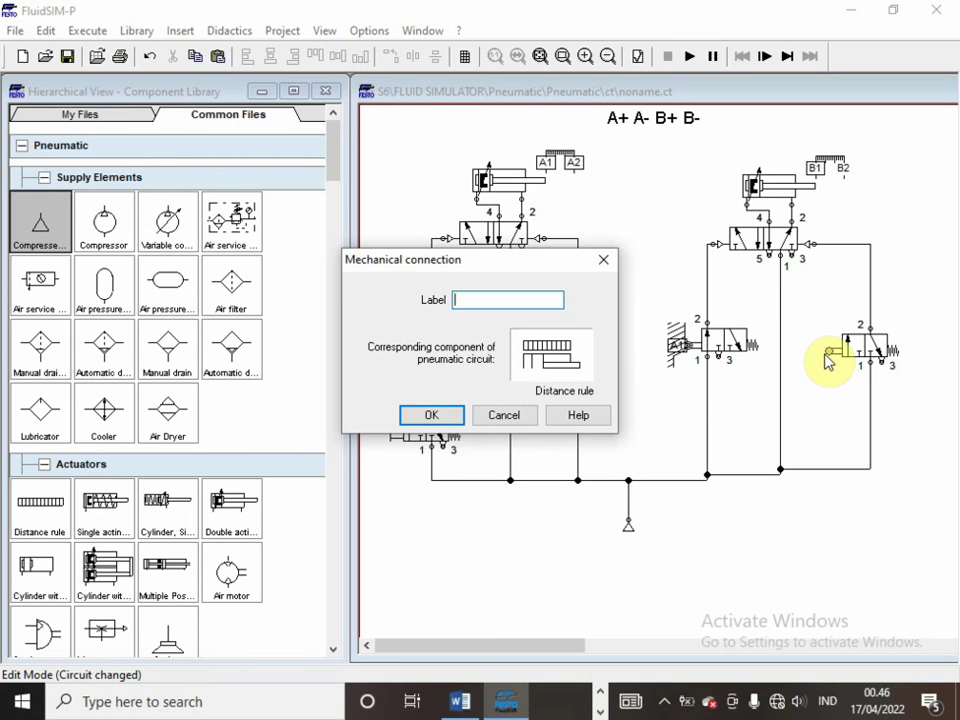
pyautogui.write('B2')
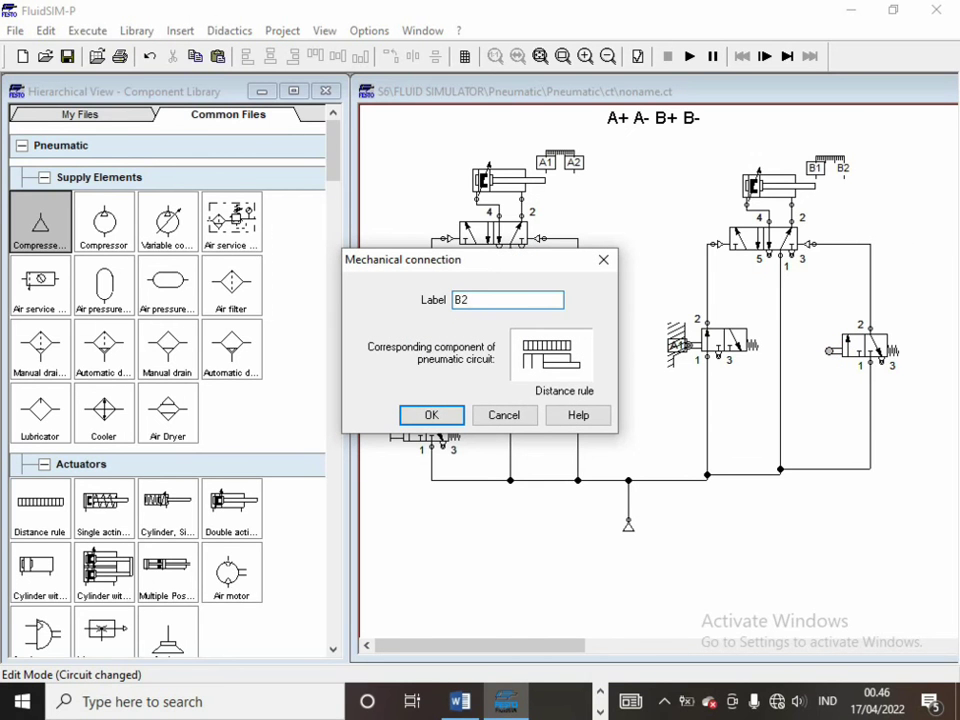
pyautogui.press('Return')
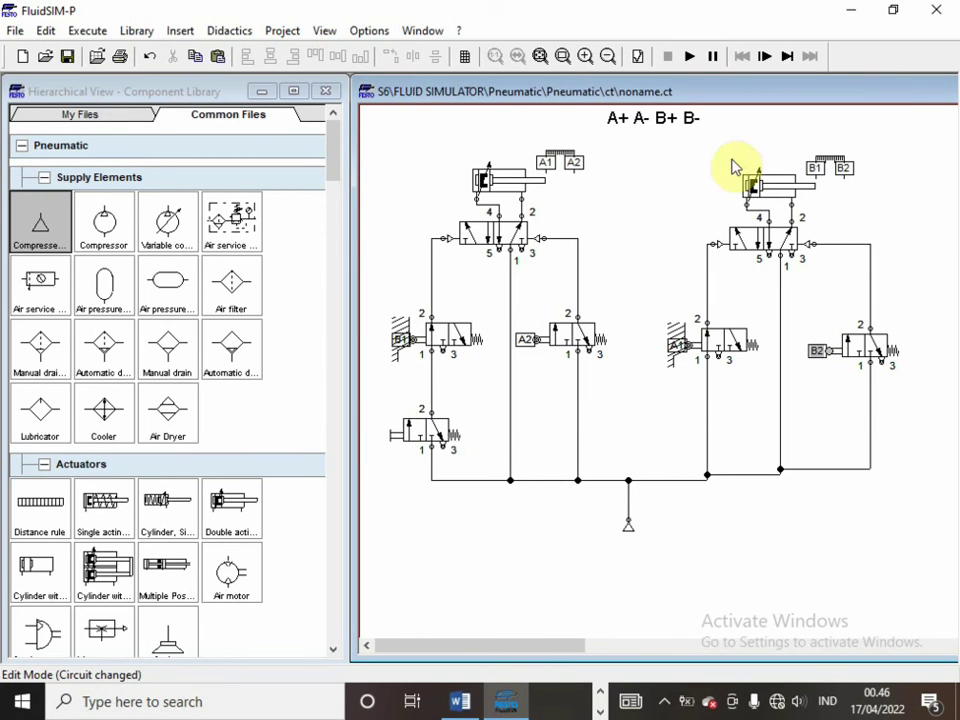
# Simulate the circuit to check the cylinder sequence, and stop the simulation
pyautogui.click(380, 31)
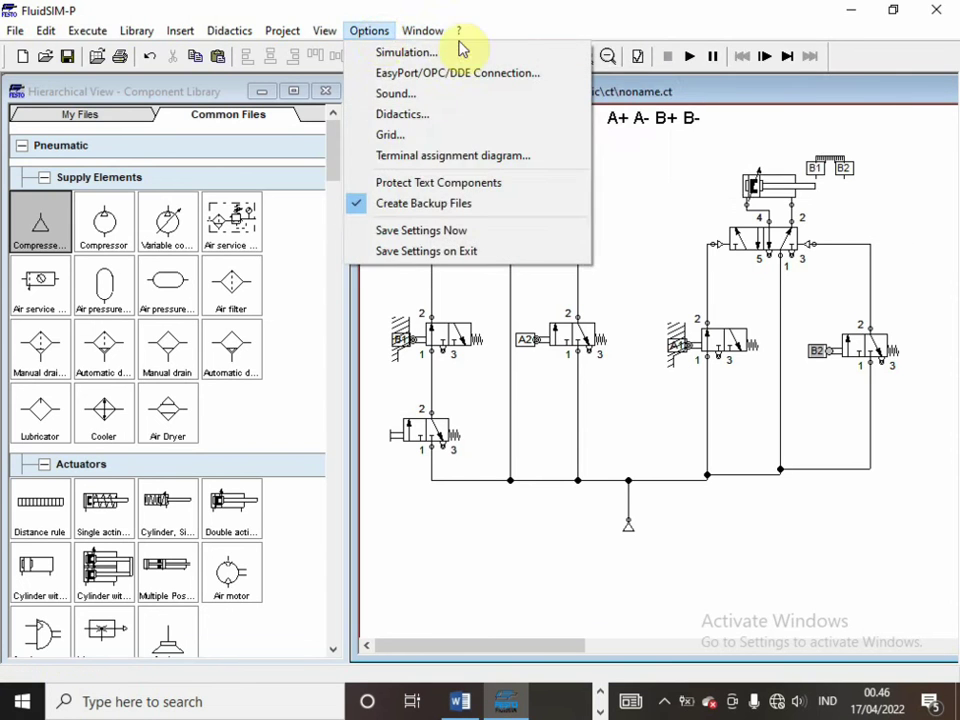
pyautogui.click(632, 12)
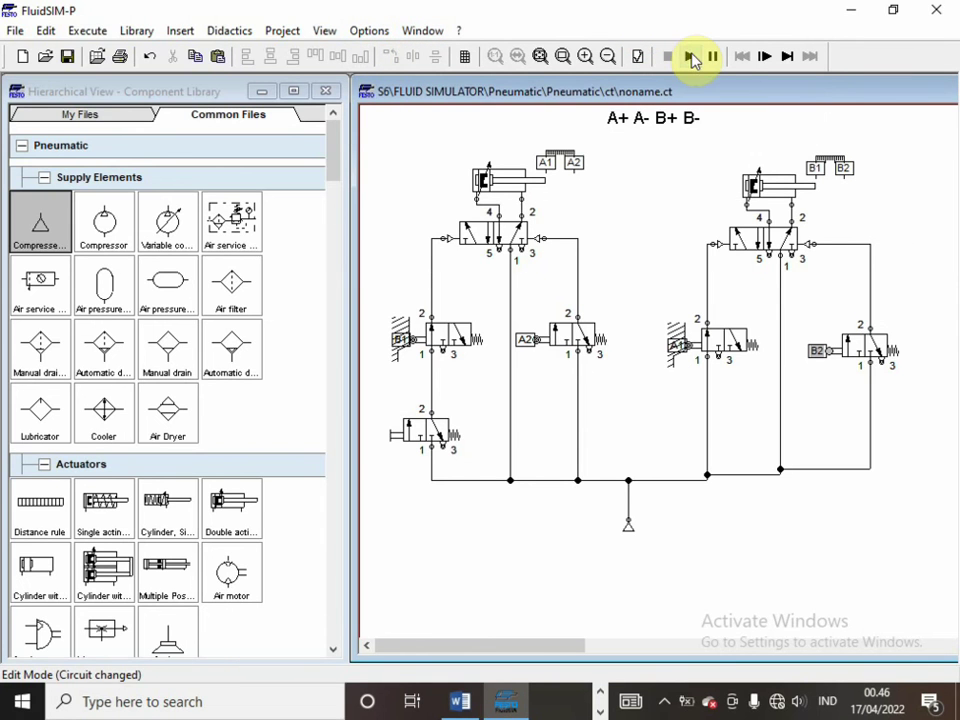
pyautogui.click(690, 58)
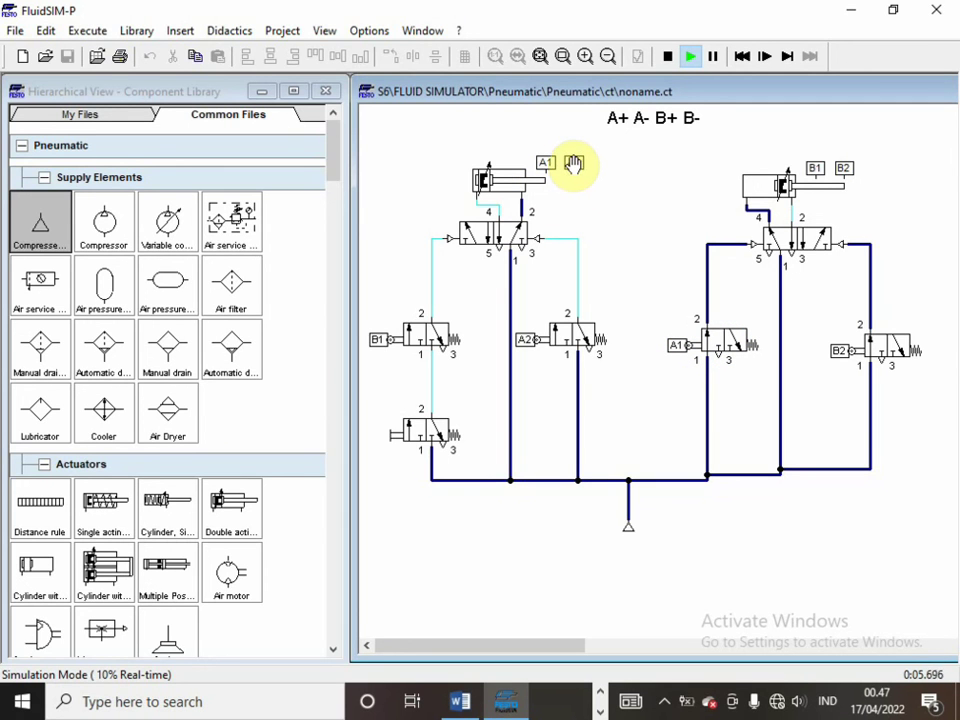
pyautogui.click(668, 58)
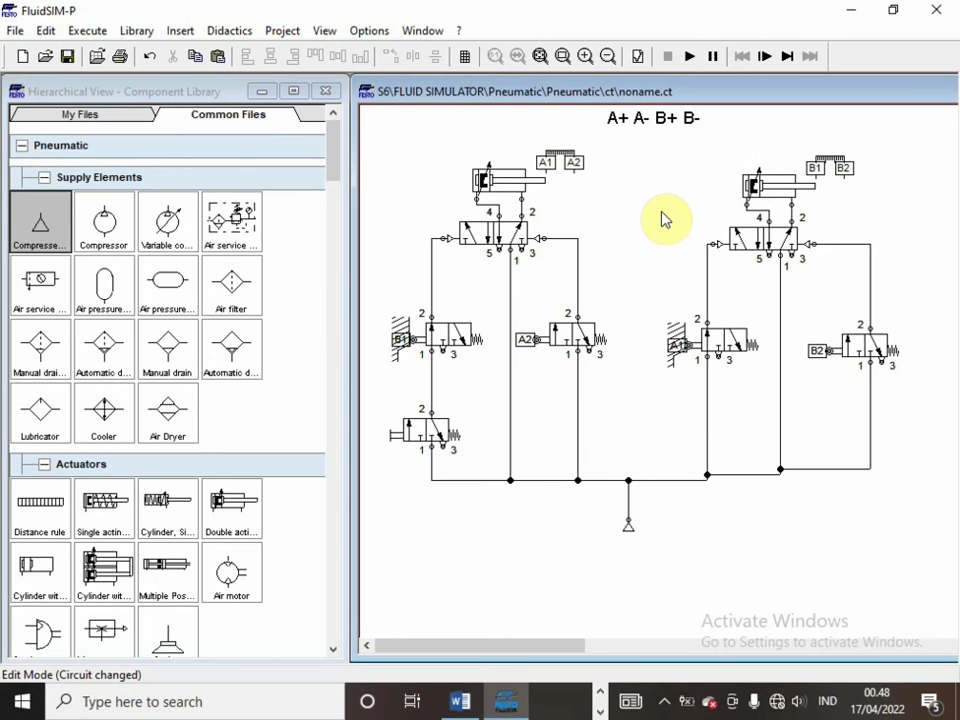
# Change the left mechanical actuation of the 3/n way valve labelled A1 to the lower of the two idle-return roller lever options
pyautogui.click(718, 340)
pyautogui.doubleClick(719, 338)
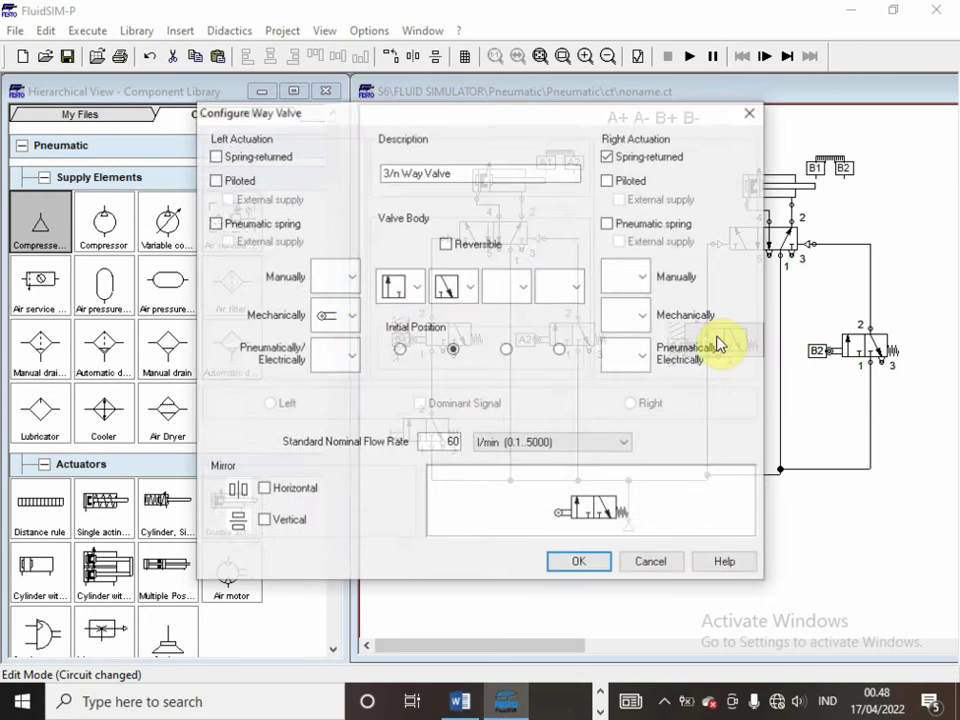
pyautogui.click(335, 314)
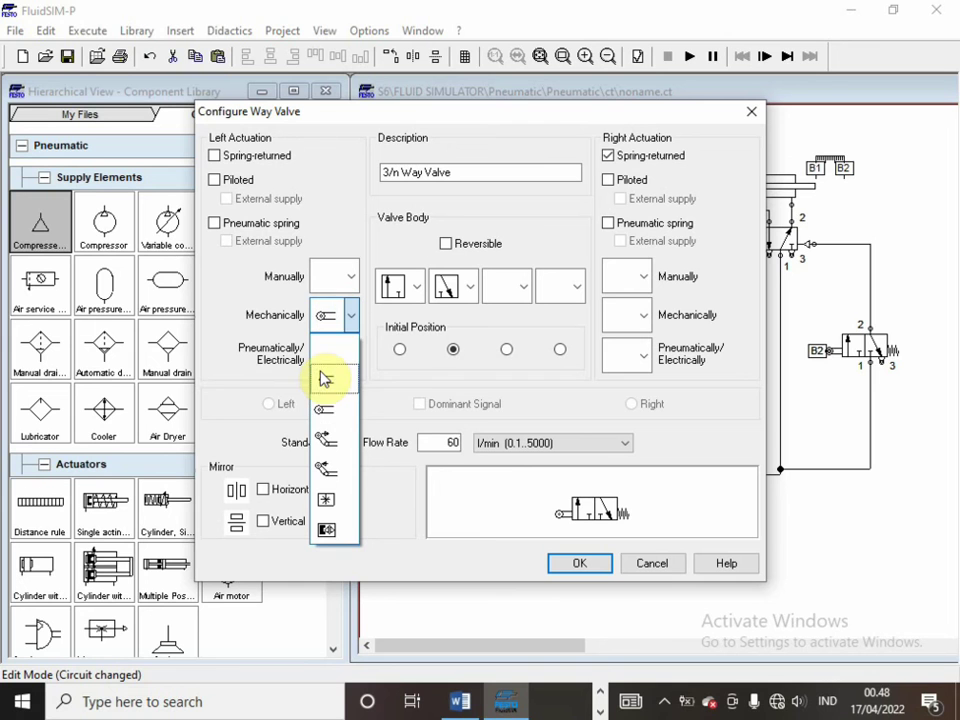
pyautogui.click(335, 476)
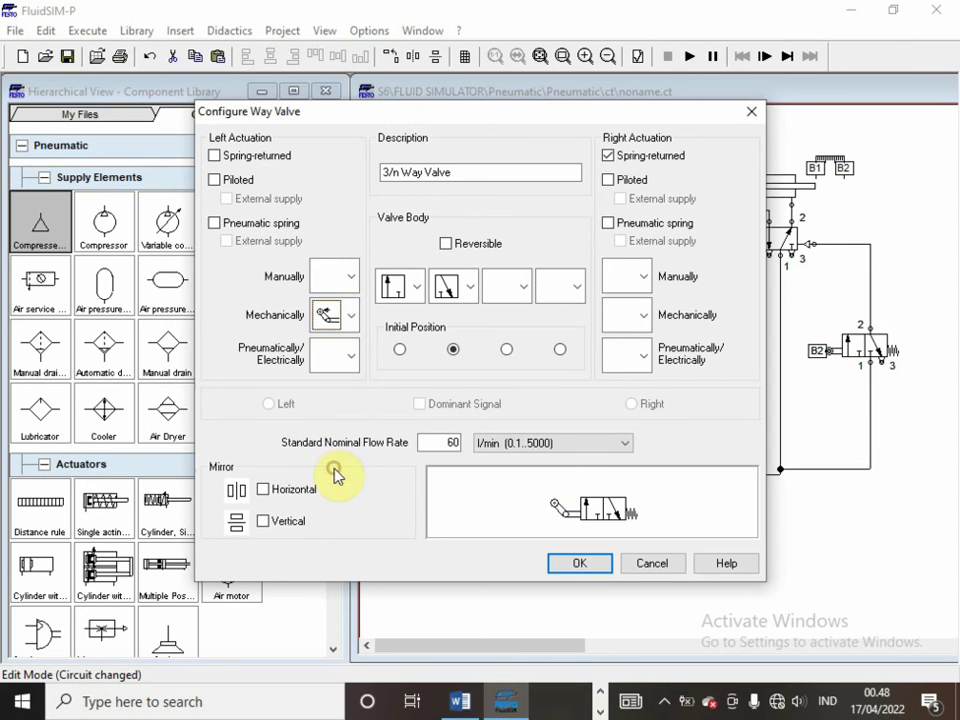
pyautogui.click(577, 562)
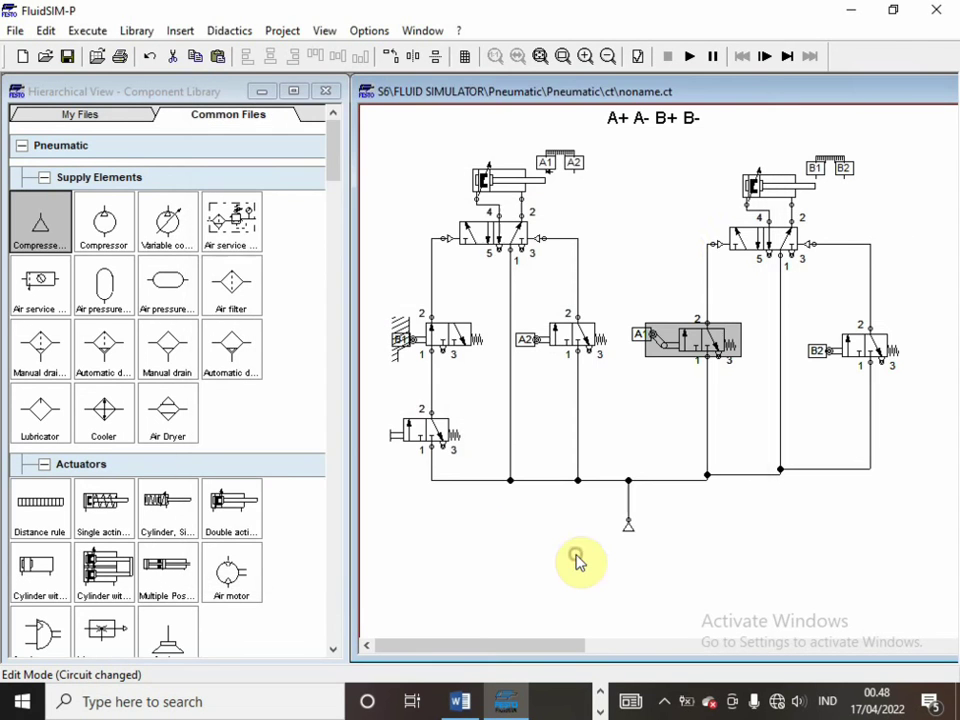
# Simulate the circuit with the idle-return roller by operating the manual start valve, and stop the simulation
pyautogui.click(690, 57)
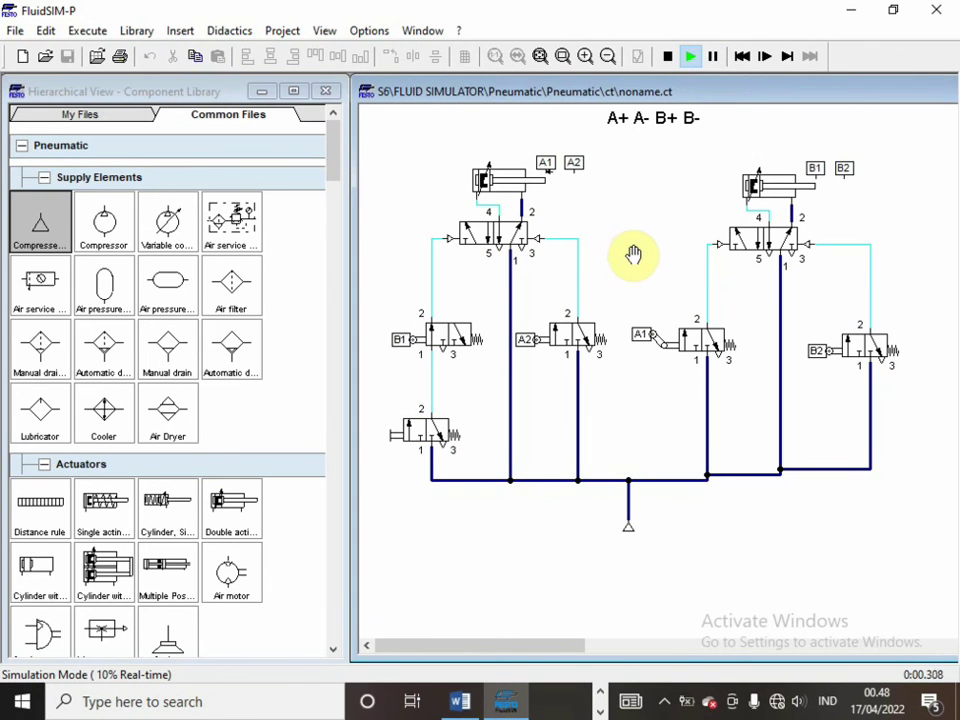
pyautogui.click(424, 424)
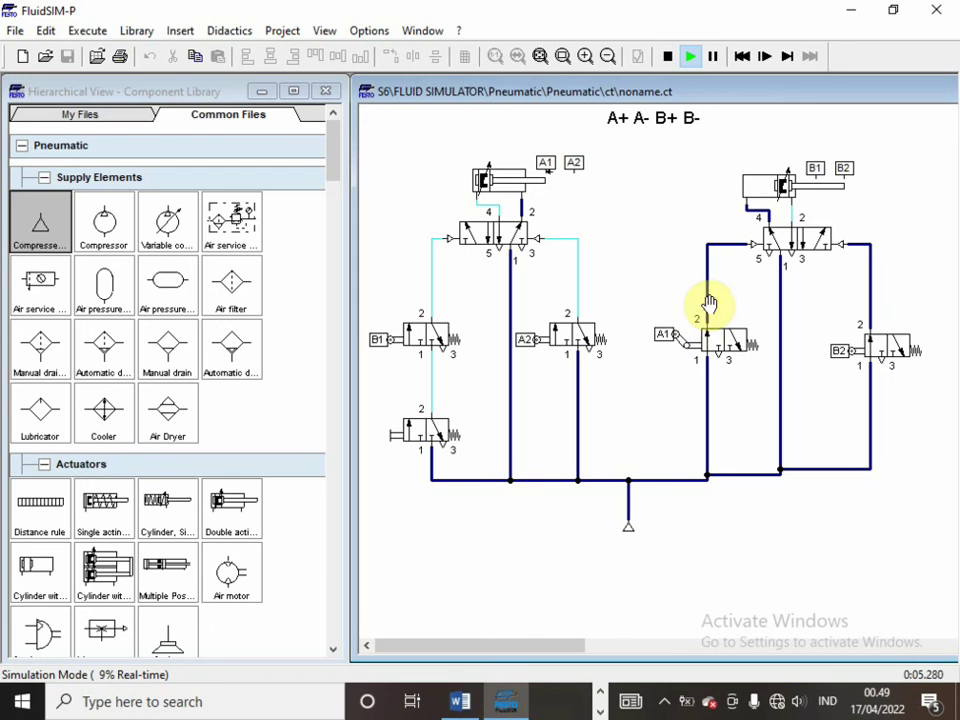
pyautogui.click(667, 62)
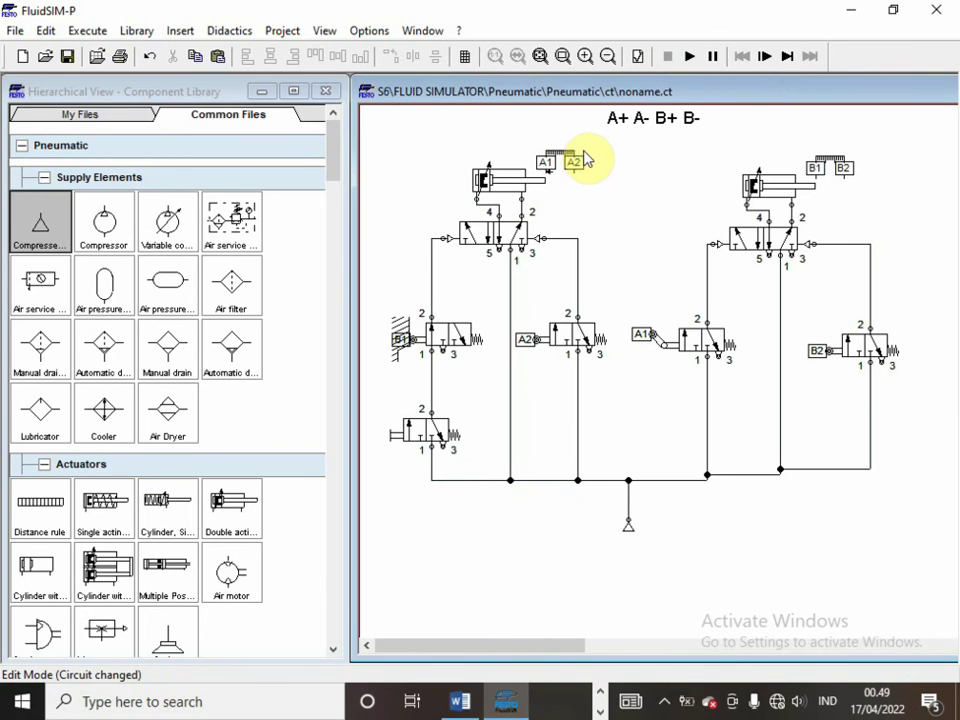
# Set both the begin and end positions of label A1 to 5 mm in the first cylinder's distance rule
pyautogui.doubleClick(551, 163)
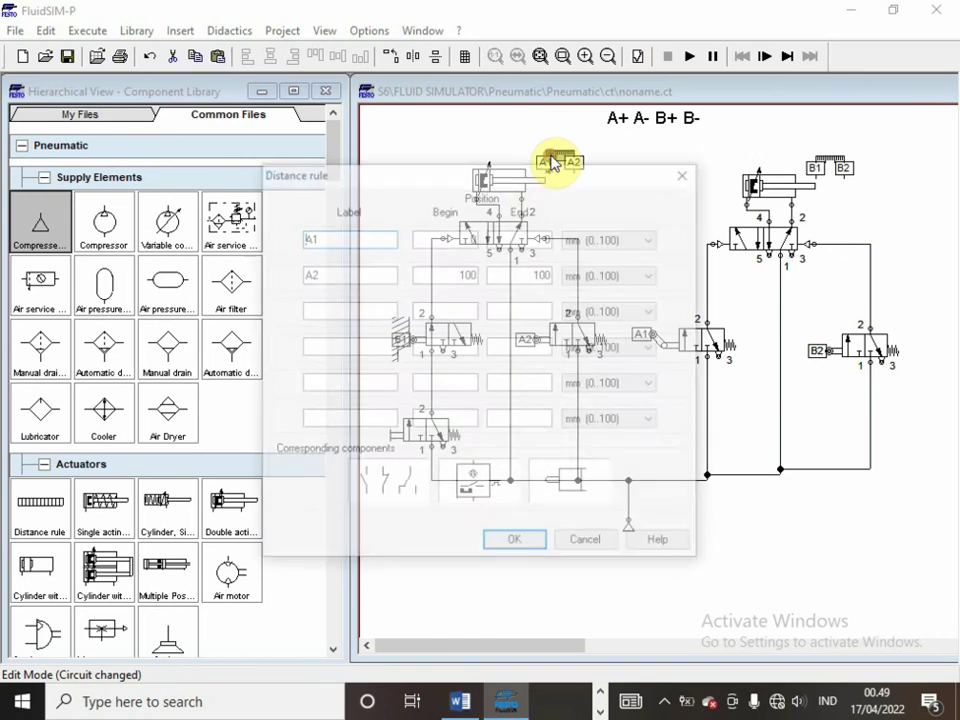
pyautogui.click(474, 238)
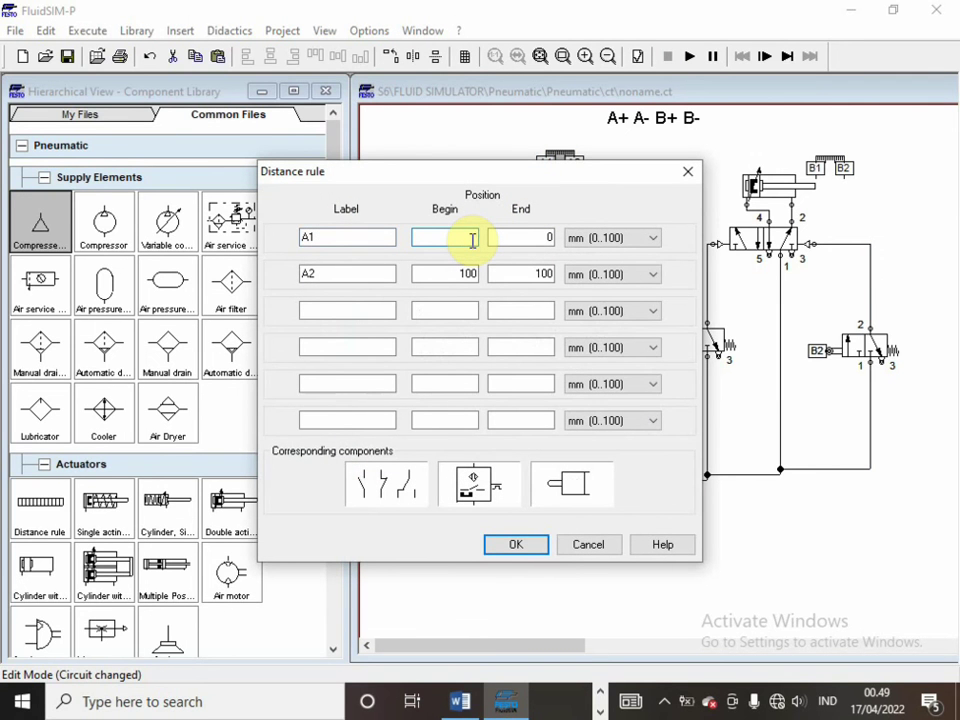
pyautogui.write('5')
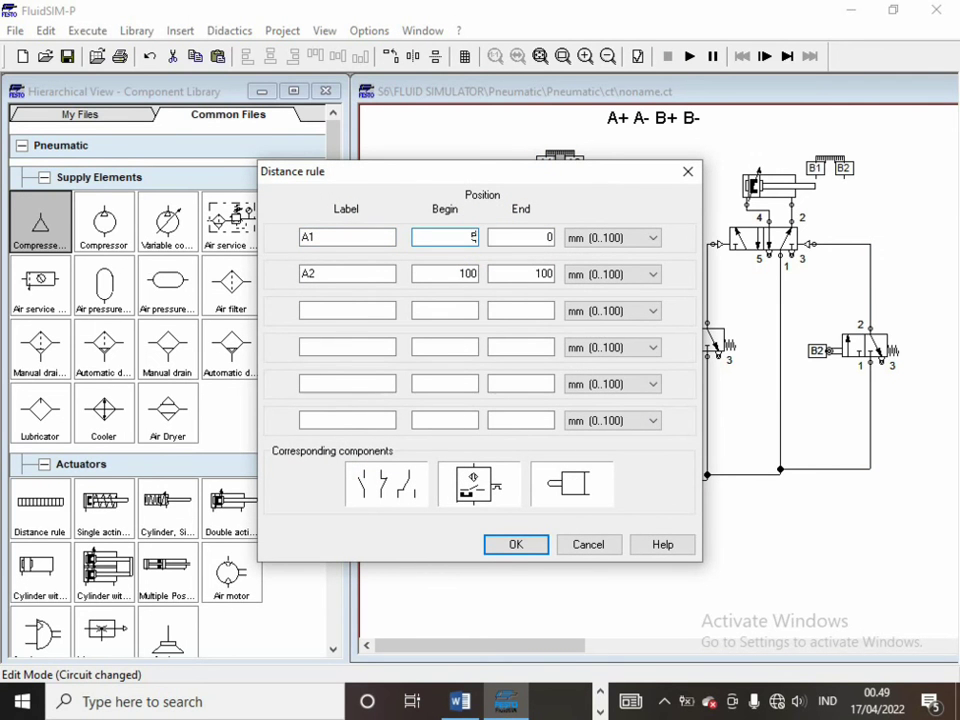
pyautogui.click(510, 235)
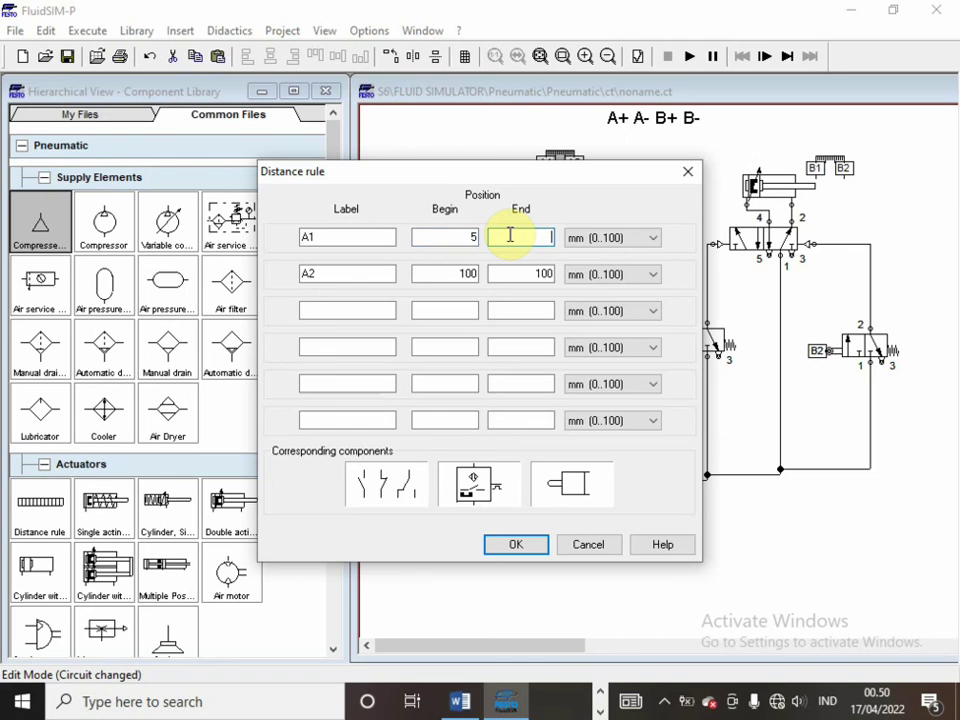
pyautogui.write('5')
pyautogui.press('Return')
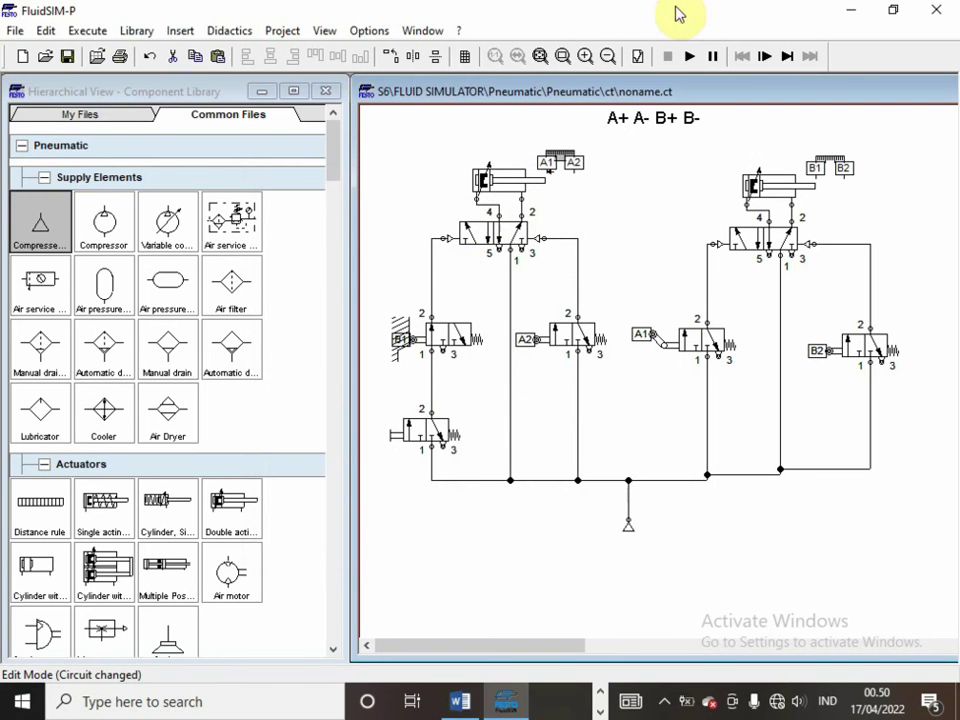
# Simulate the circuit with the adjusted A1 position, operating the manual 3/2 start valve twice, and stop the simulation
pyautogui.click(689, 58)
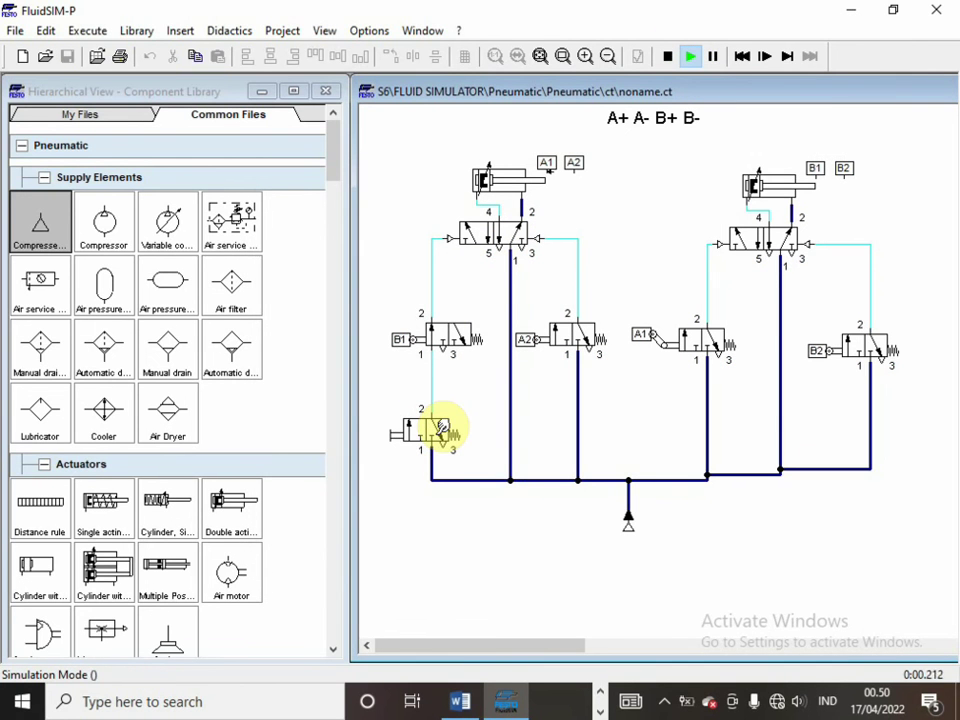
pyautogui.click(441, 428)
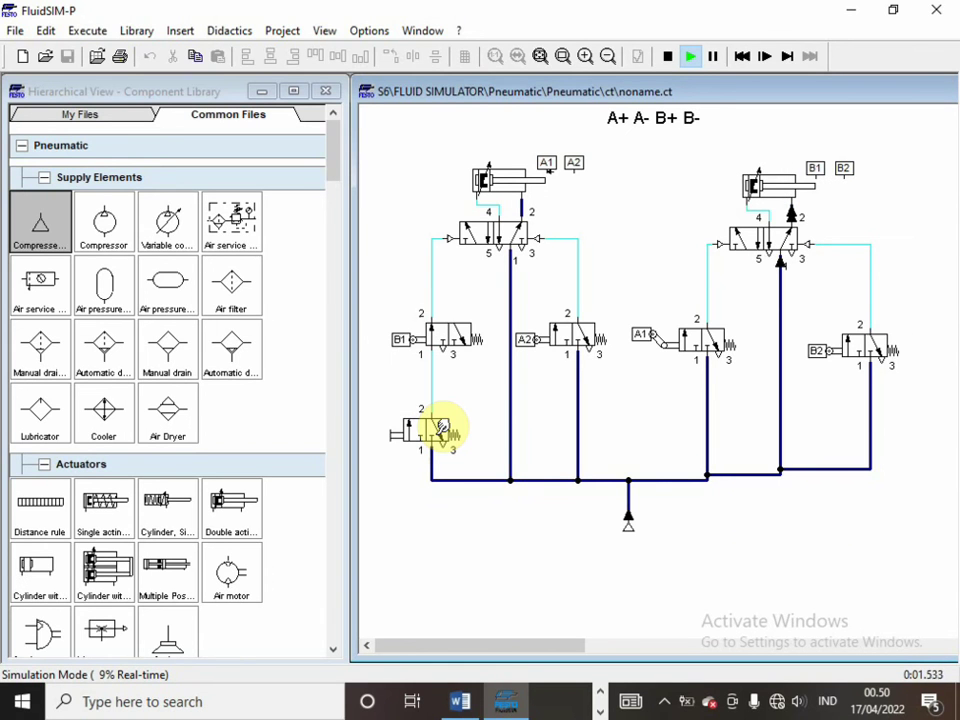
pyautogui.click(440, 428)
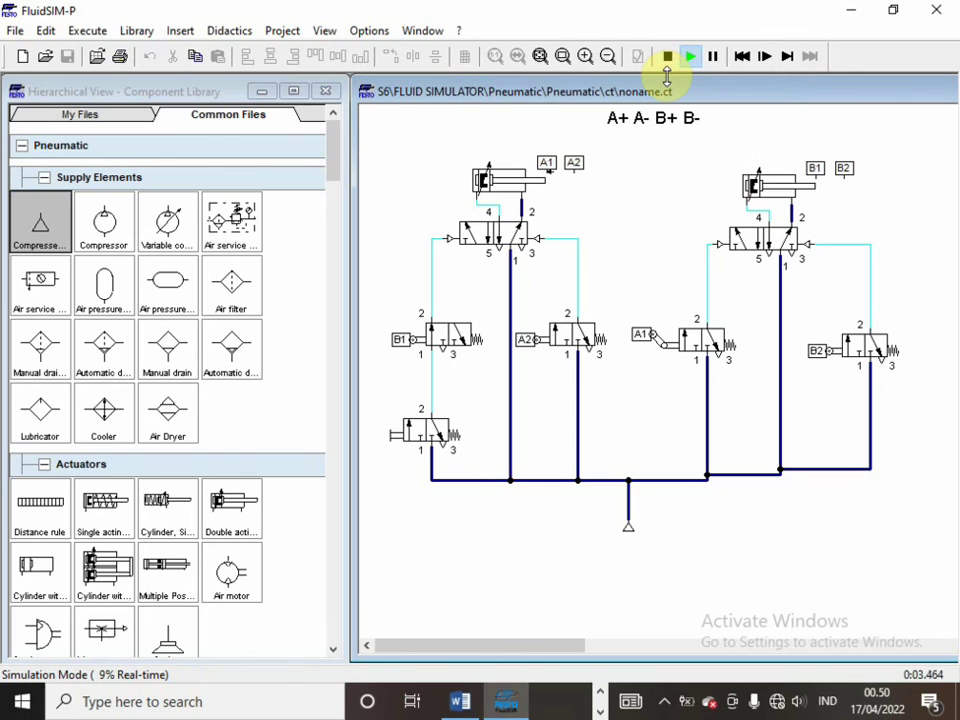
pyautogui.click(667, 62)
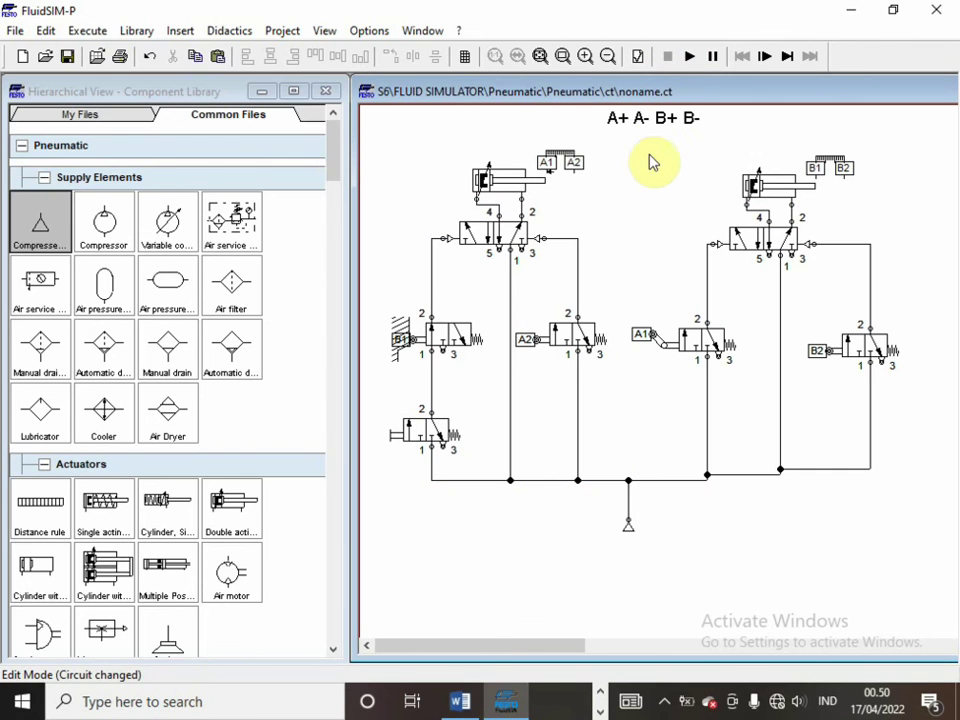
# Switch to the Latihan Fluidsim document in Word to review the cylinder sequence table of exercise 3, and return to FluidSIM-P
pyautogui.click(460, 702)
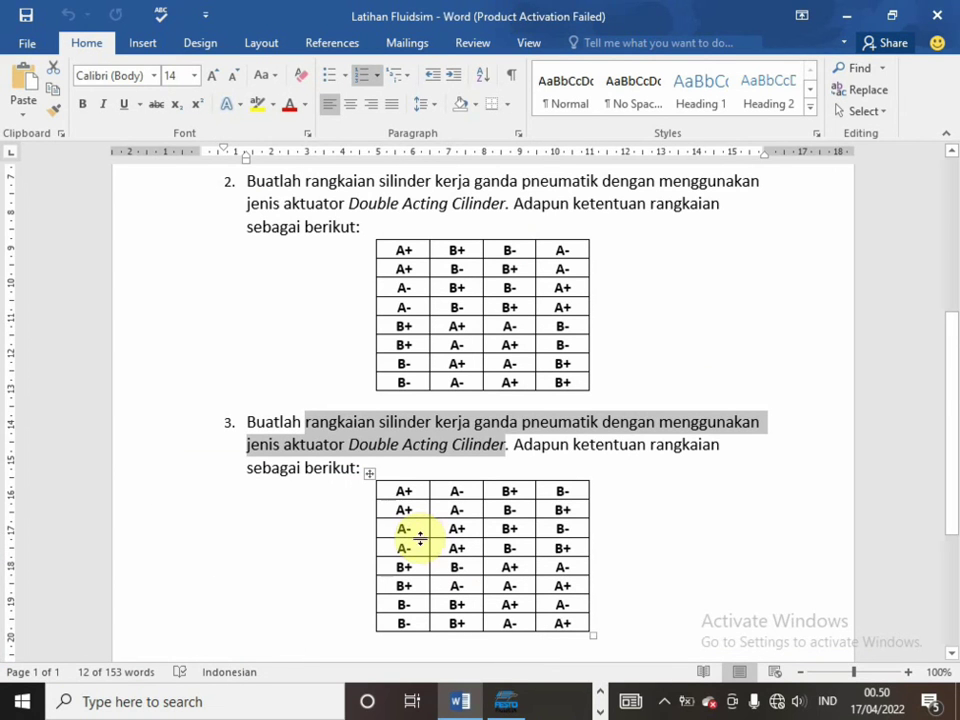
pyautogui.moveTo(372, 518)
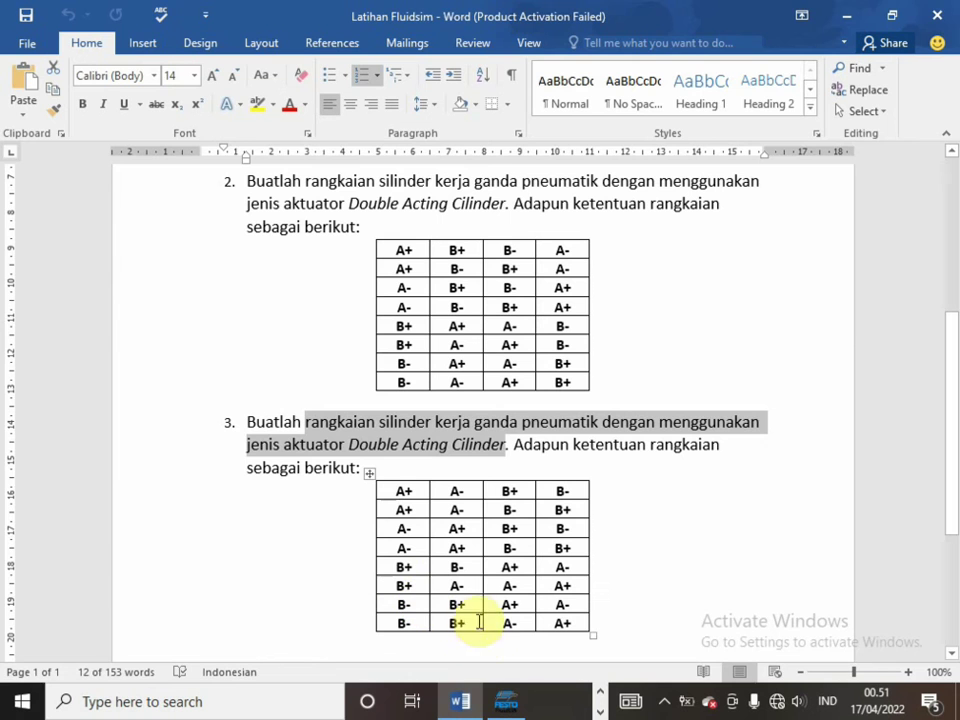
pyautogui.click(502, 703)
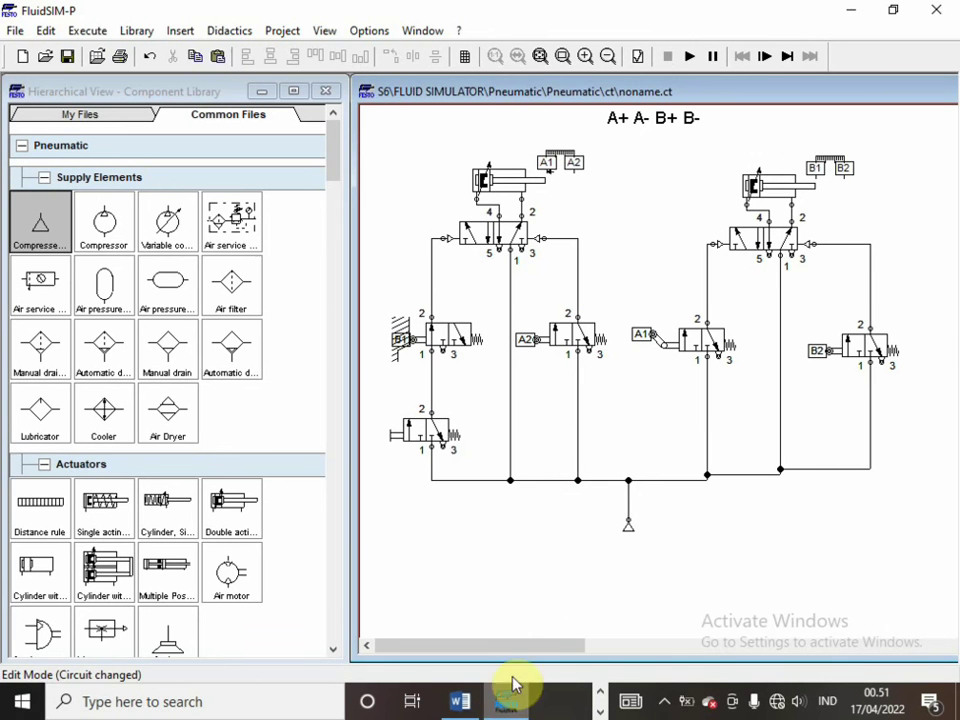
pyautogui.moveTo(707, 322); pyautogui.dragTo(708, 244)
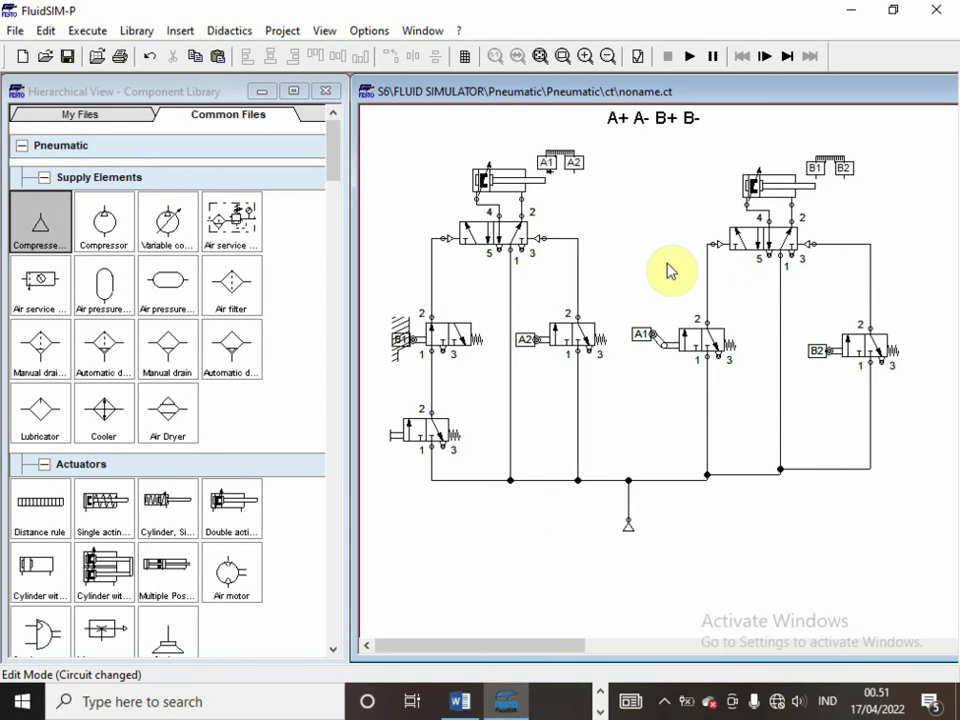